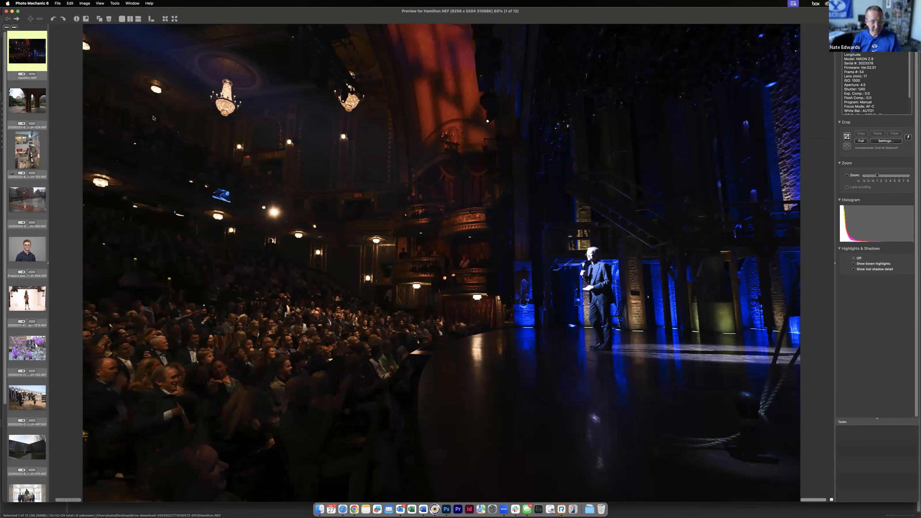
Step: Browse all the photos in the full-size preview, finishing on the large group photo in the blue-lit hall
{"action": "key", "text": "Right"}
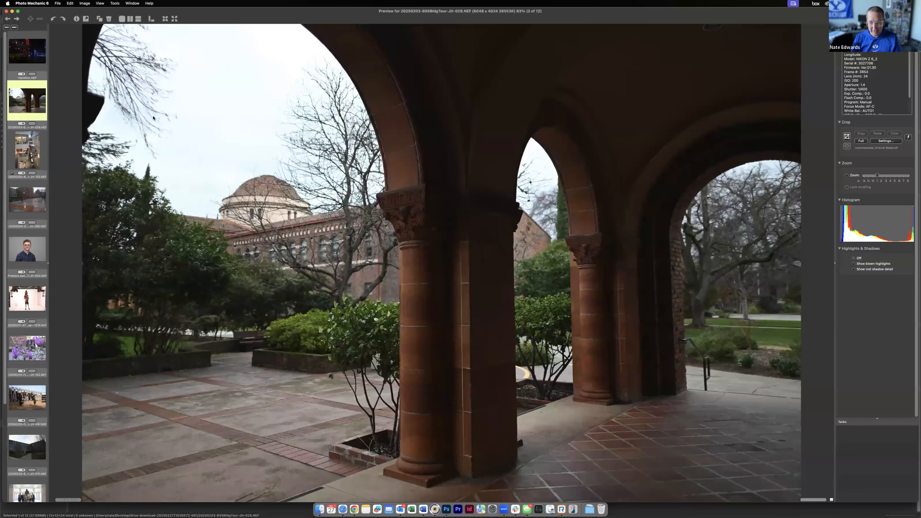
{"action": "key", "text": "Right"}
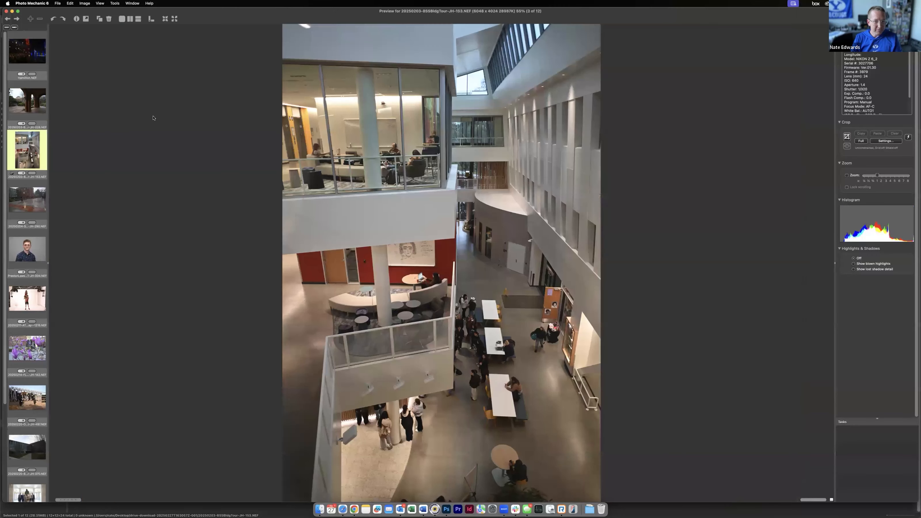
{"action": "key", "text": "Right"}
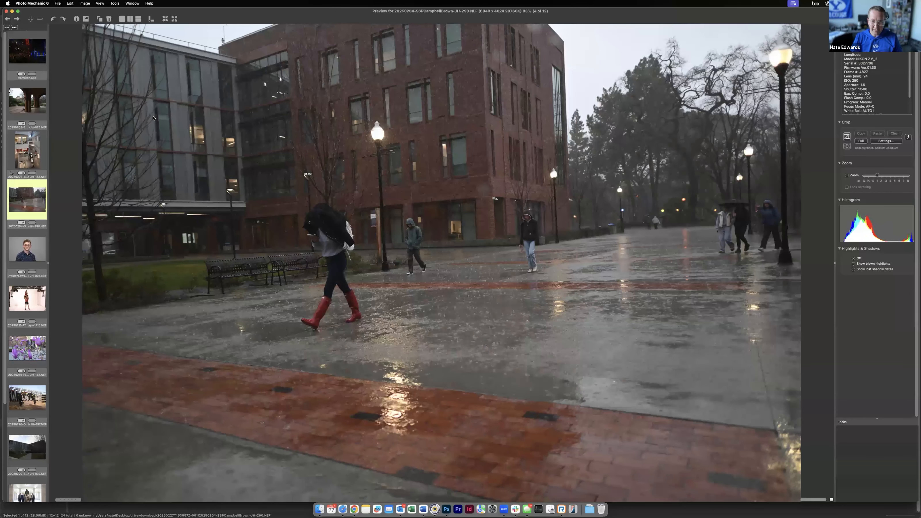
{"action": "key", "text": "Right"}
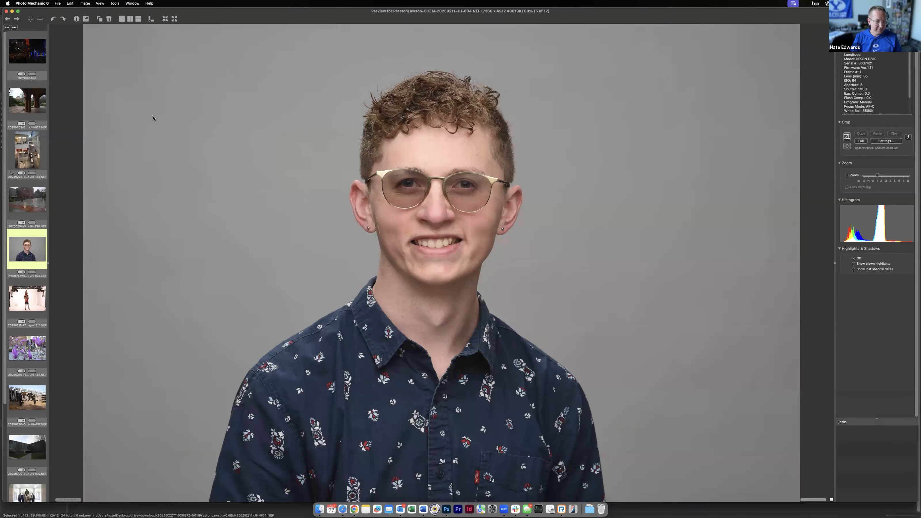
{"action": "key", "text": "Right"}
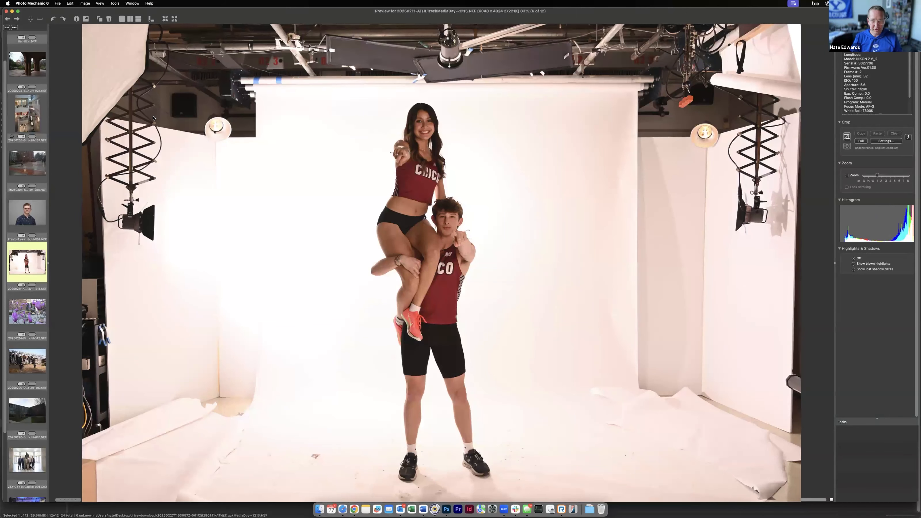
{"action": "key", "text": "Right"}
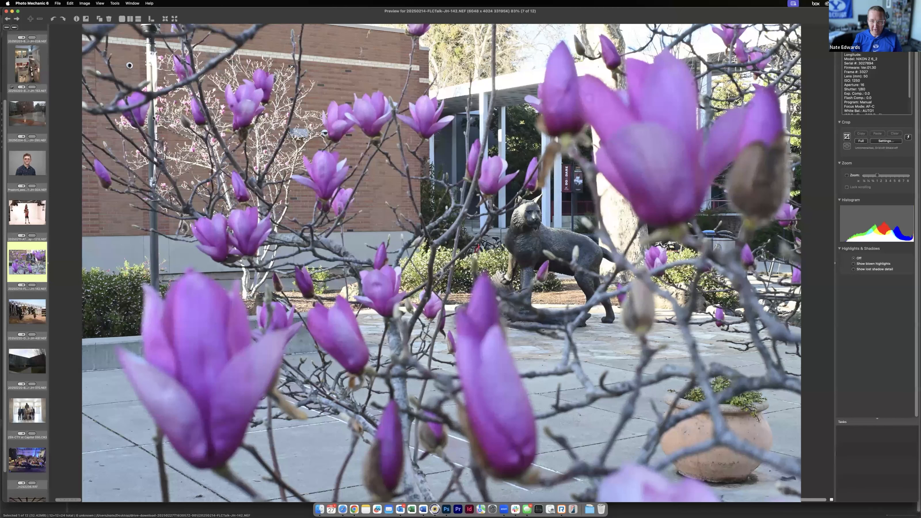
{"action": "key", "text": "Right"}
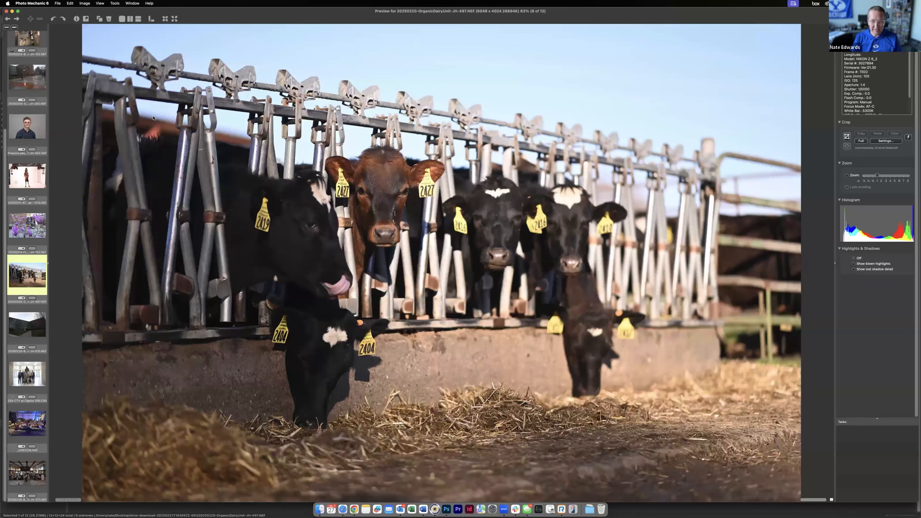
{"action": "key", "text": "Right"}
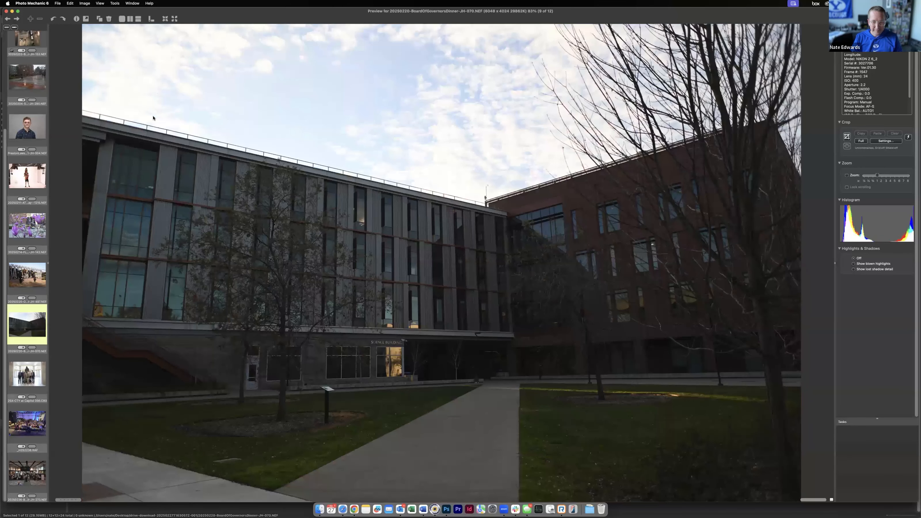
{"action": "key", "text": "Right"}
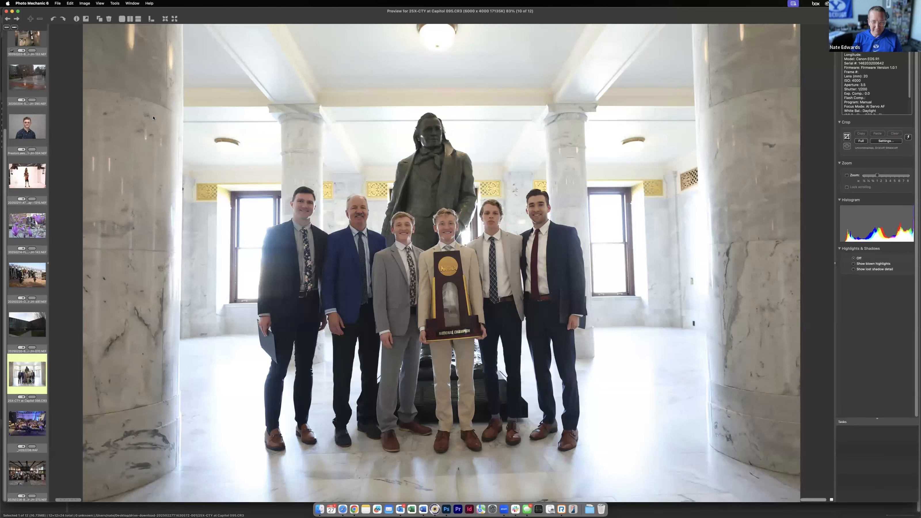
{"action": "key", "text": "Right"}
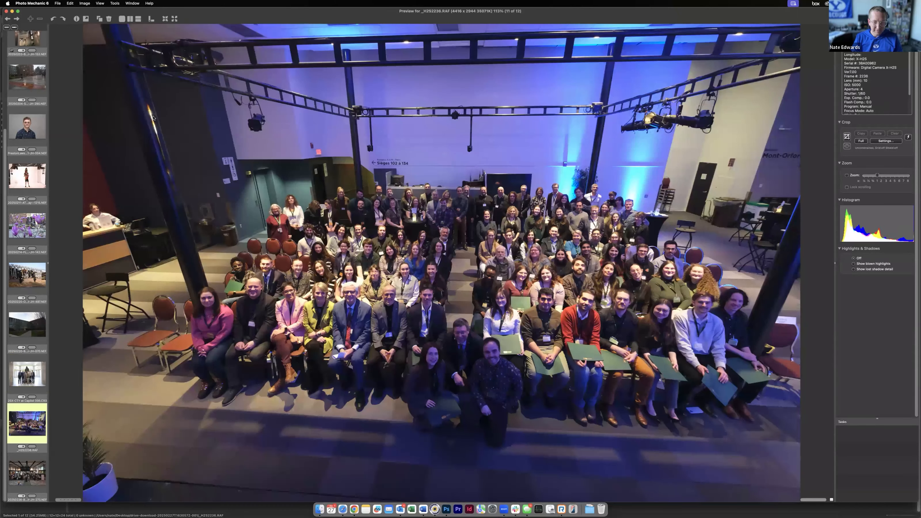
{"action": "key", "text": "Right"}
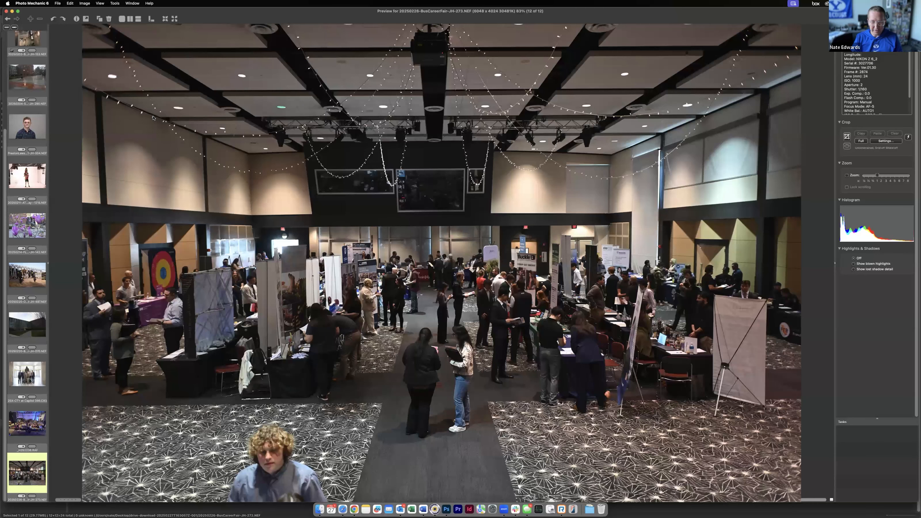
{"action": "key", "text": "Left"}
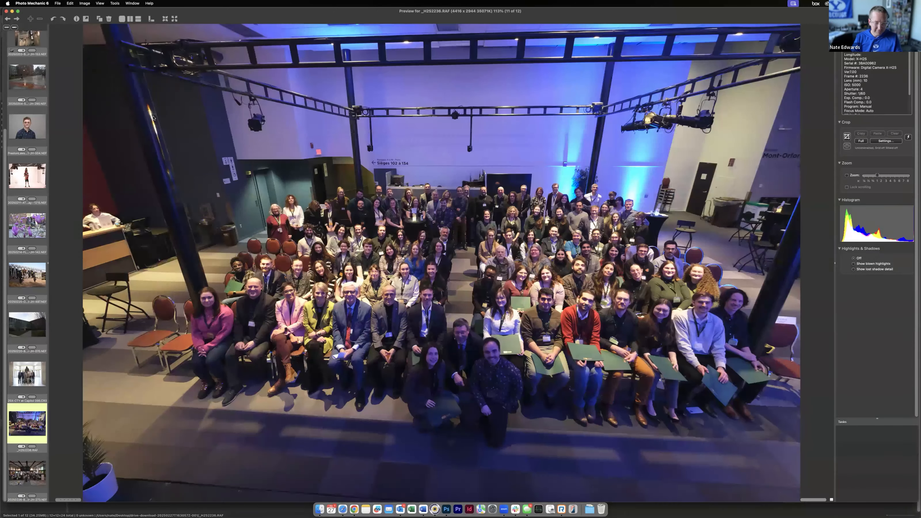
Step: Open the photos in Camera Raw for editing and raise the group photo's exposure to +0.85
{"action": "key", "text": "Escape"}
{"action": "key", "text": "super+e"}
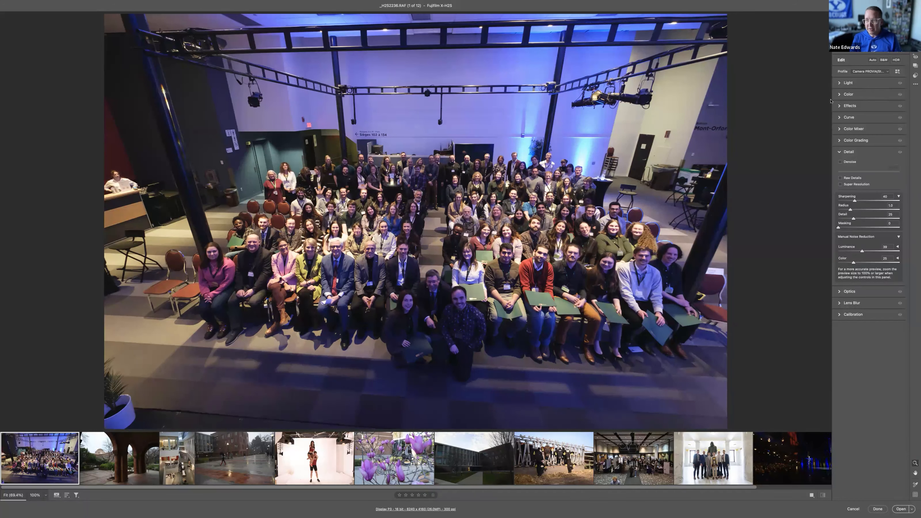
{"action": "left_click", "coordinate": [847, 83]}
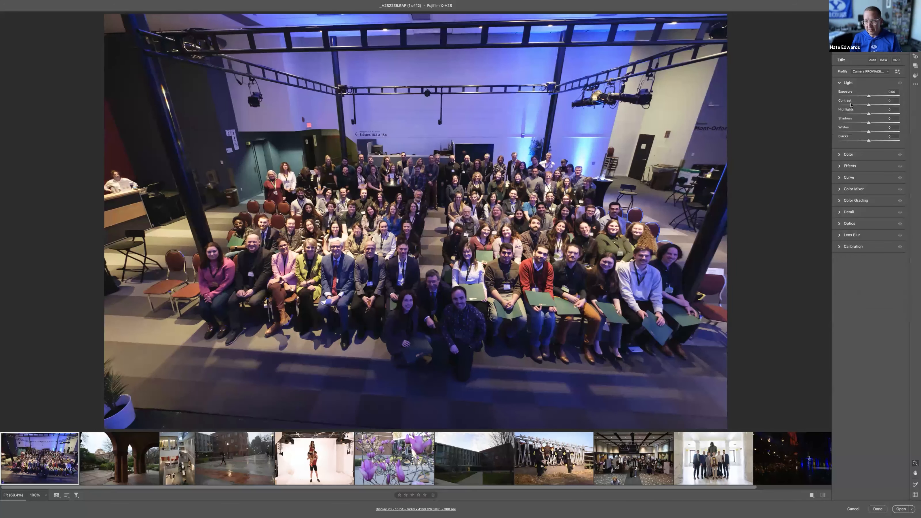
{"action": "left_click", "coordinate": [872, 96]}
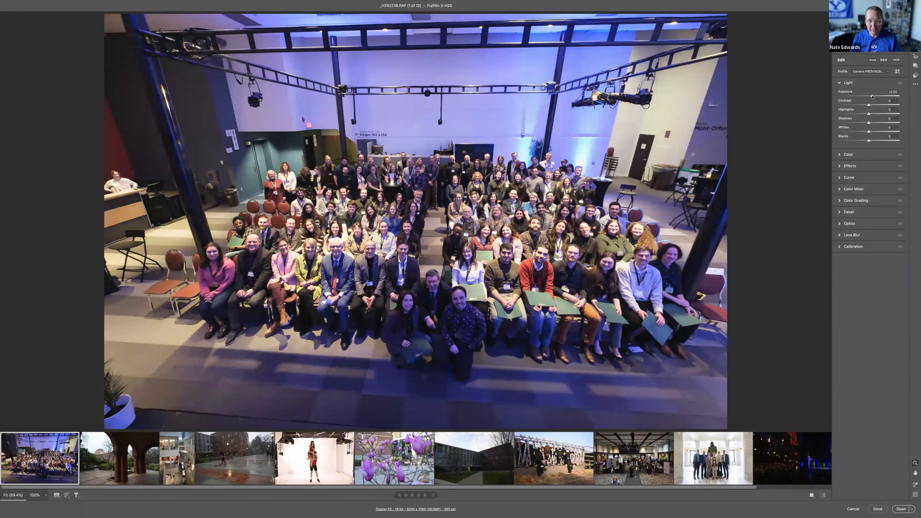
{"action": "left_click_drag", "start_coordinate": [873, 97], "coordinate": [874, 97]}
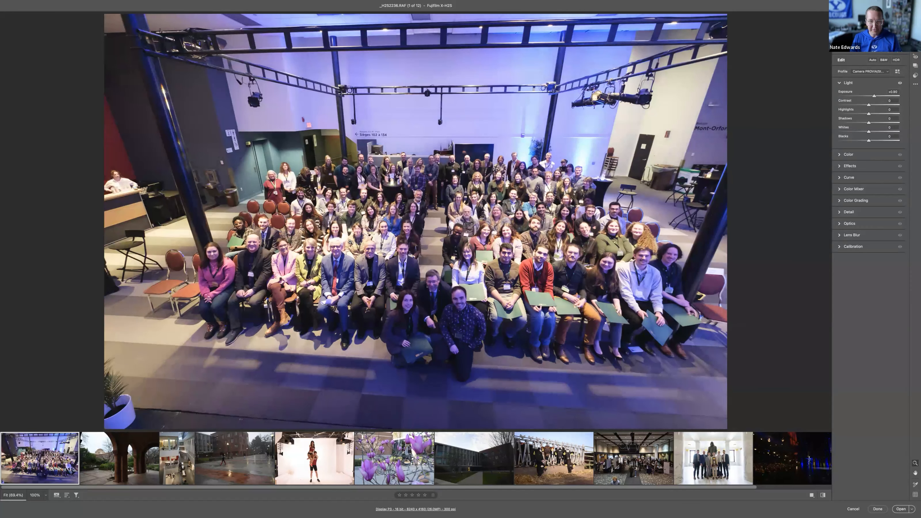
Step: Refine the group photo's tones with Highlights -75, more Contrast and Shadows +18, and open the Color adjustments
{"action": "left_click", "coordinate": [850, 114]}
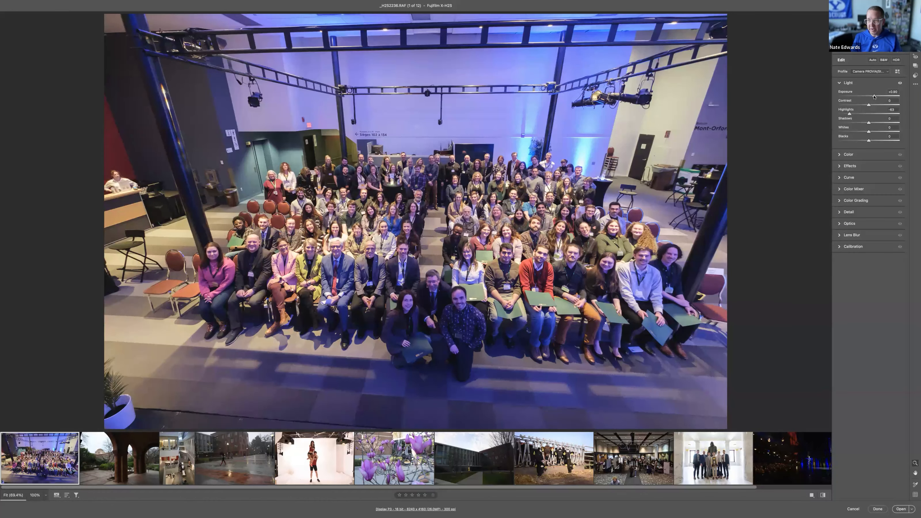
{"action": "left_click_drag", "start_coordinate": [848, 115], "coordinate": [846, 114]}
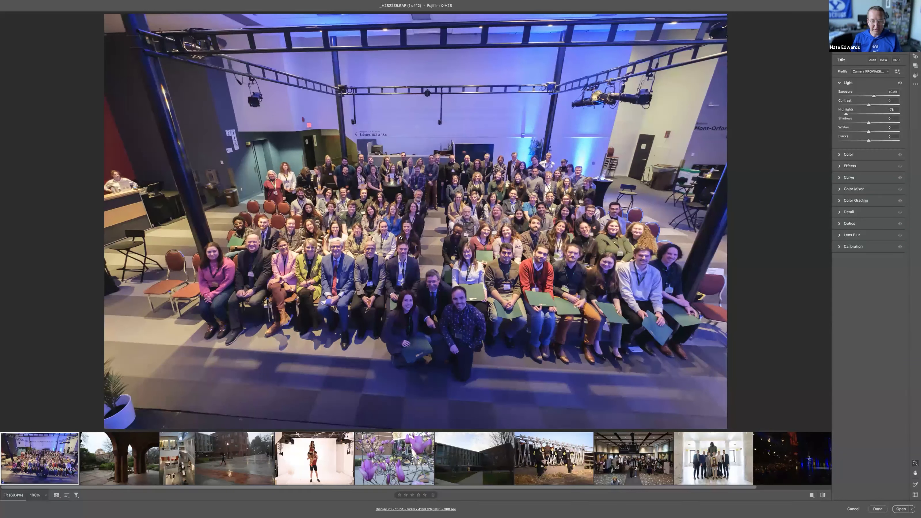
{"action": "left_click", "coordinate": [882, 106]}
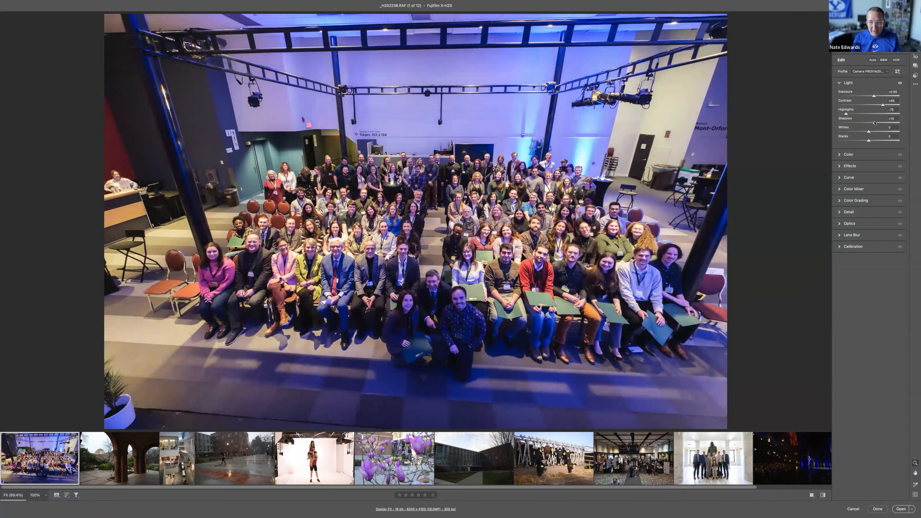
{"action": "left_click_drag", "start_coordinate": [875, 123], "coordinate": [875, 124]}
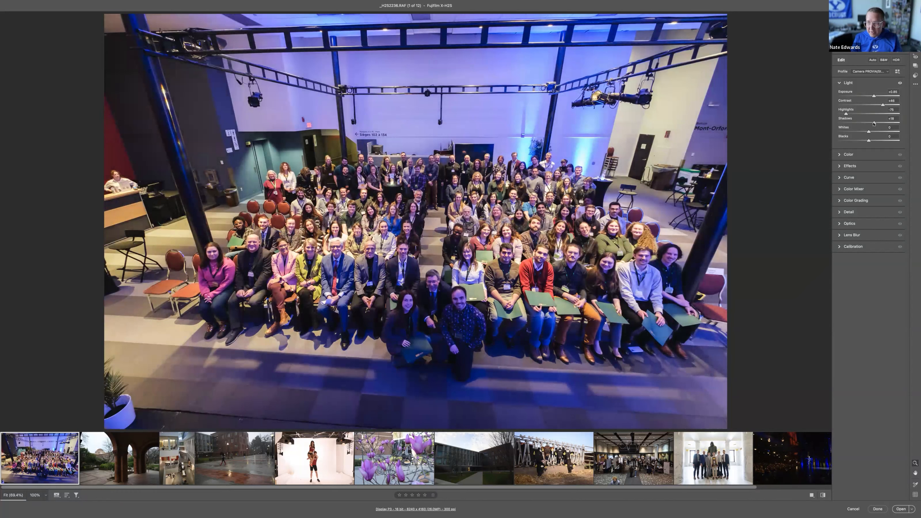
{"action": "left_click", "coordinate": [849, 154]}
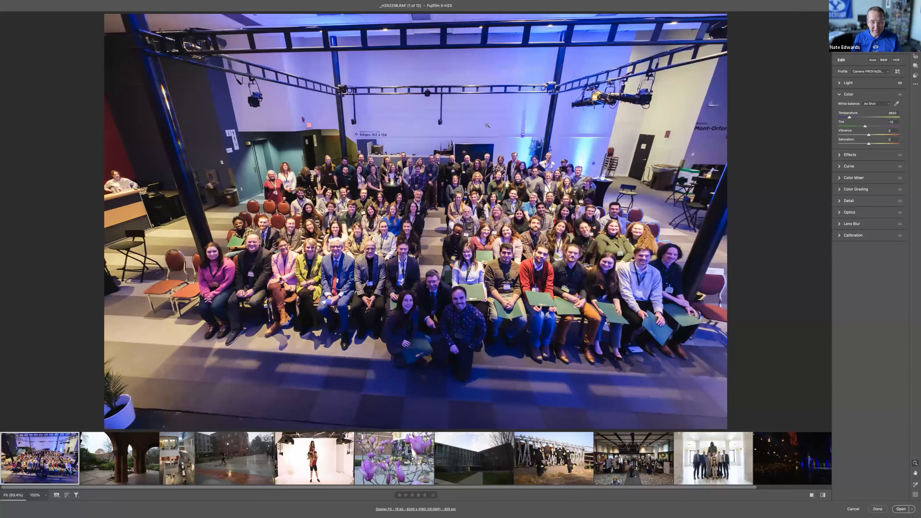
Step: Crop the group photo tighter around the seated people, keeping its aspect ratio
{"action": "key", "text": "c"}
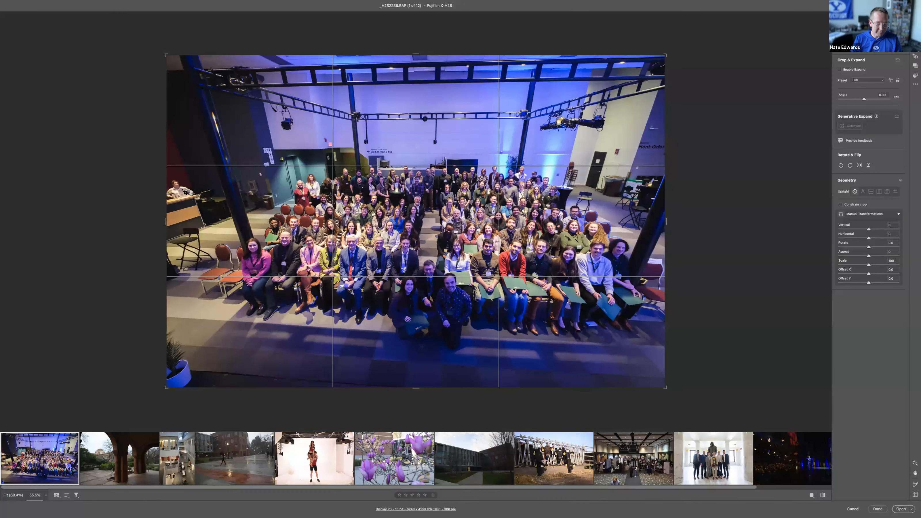
{"action": "key", "text": "shift"}
{"action": "left_click_drag", "start_coordinate": [167, 196], "coordinate": [191, 196]}
{"action": "key", "text": "Return"}
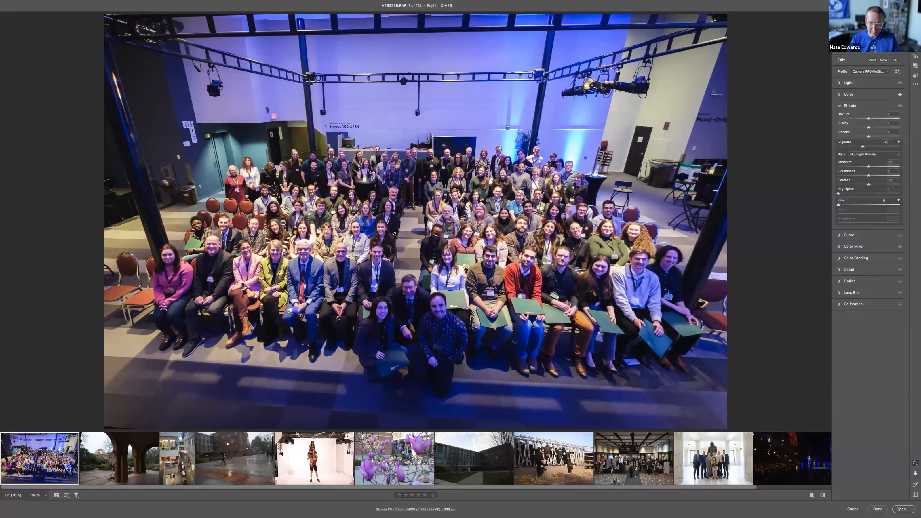
Step: Shift the photo slightly within its crop to fine-tune the framing of the group, and apply the crop
{"action": "key", "text": "c"}
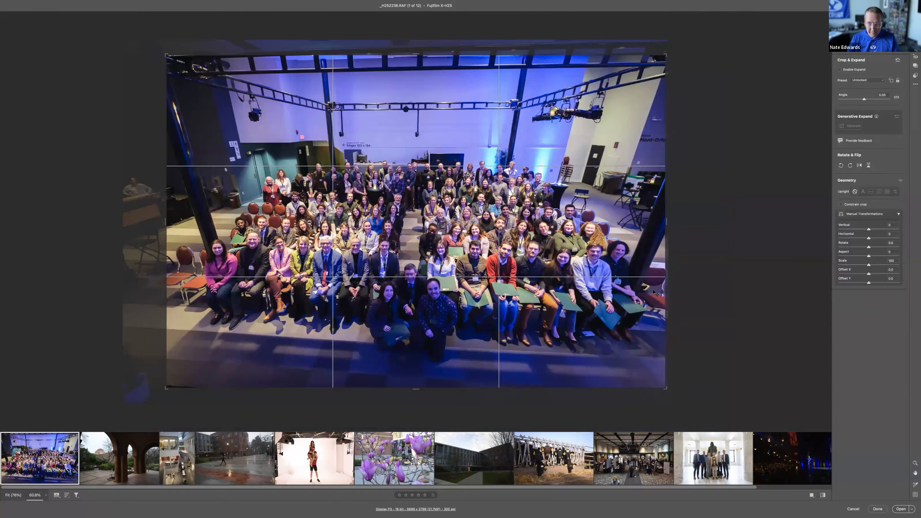
{"action": "left_click_drag", "start_coordinate": [681, 289], "coordinate": [678, 280]}
{"action": "key", "text": "Return"}
{"action": "key", "text": "c"}
{"action": "key", "text": "Return"}
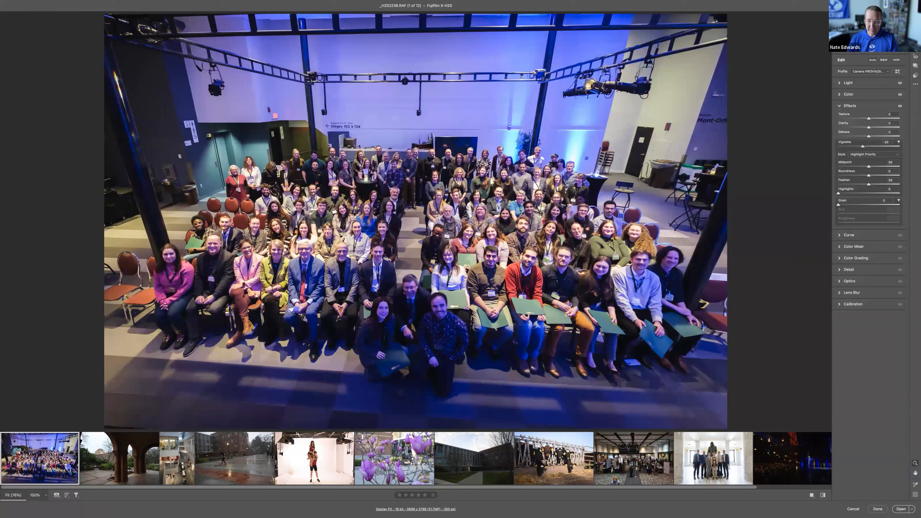
Step: Brush a mask with Exposure +0.60 over the three people kneeling in front and warm its Temperature to about +39
{"action": "key", "text": "k"}
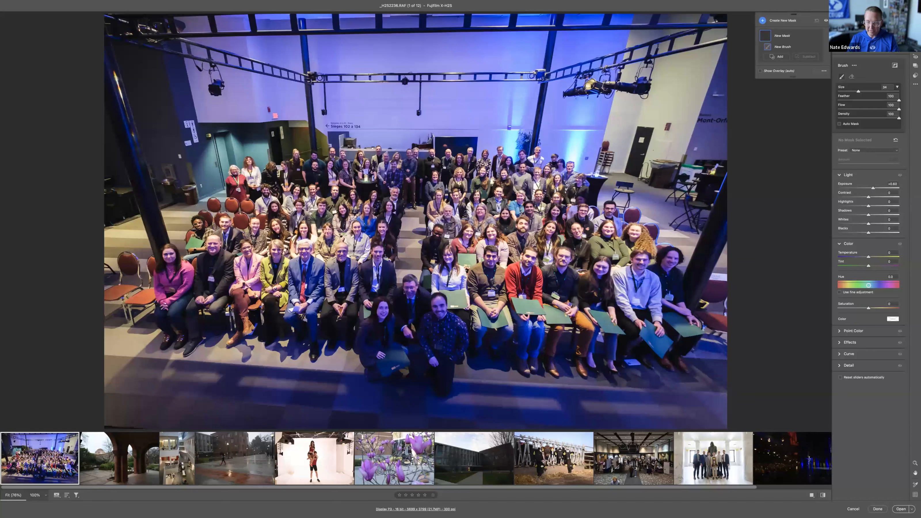
{"action": "left_click", "coordinate": [407, 343]}
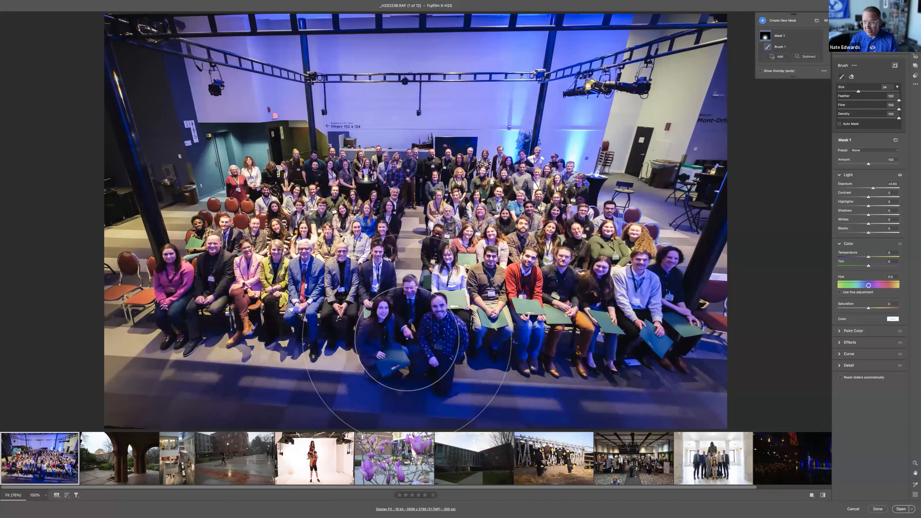
{"action": "left_click_drag", "start_coordinate": [871, 257], "coordinate": [877, 257]}
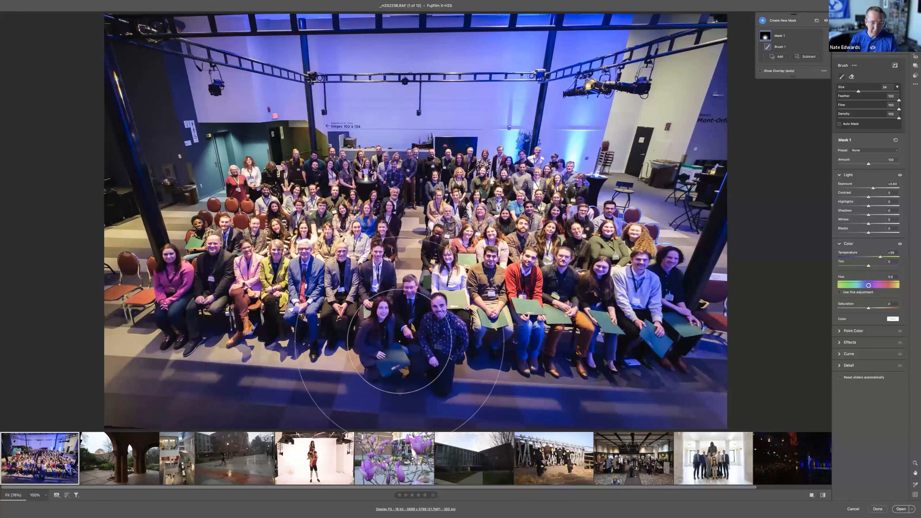
{"action": "key", "text": "e"}
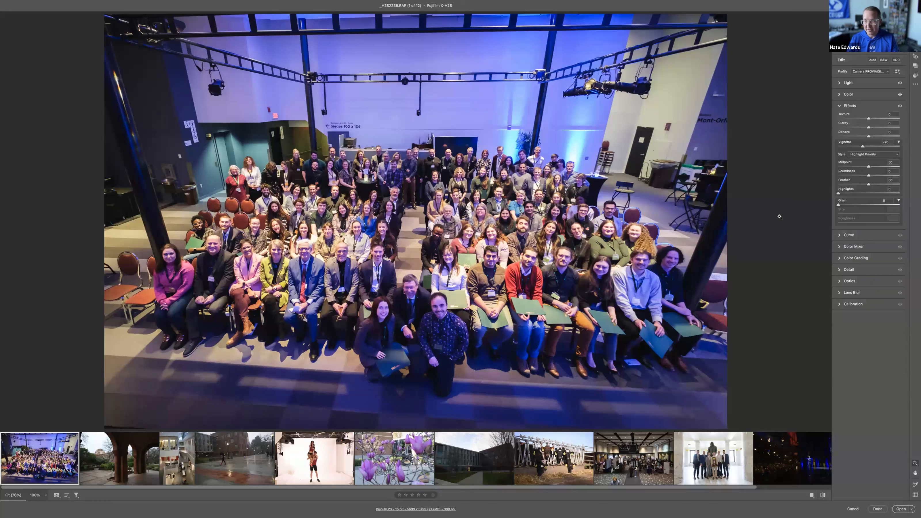
Step: Examine the Detail noise-reduction settings, the preset list and the options for creating a preset, without saving one
{"action": "left_click", "coordinate": [847, 270]}
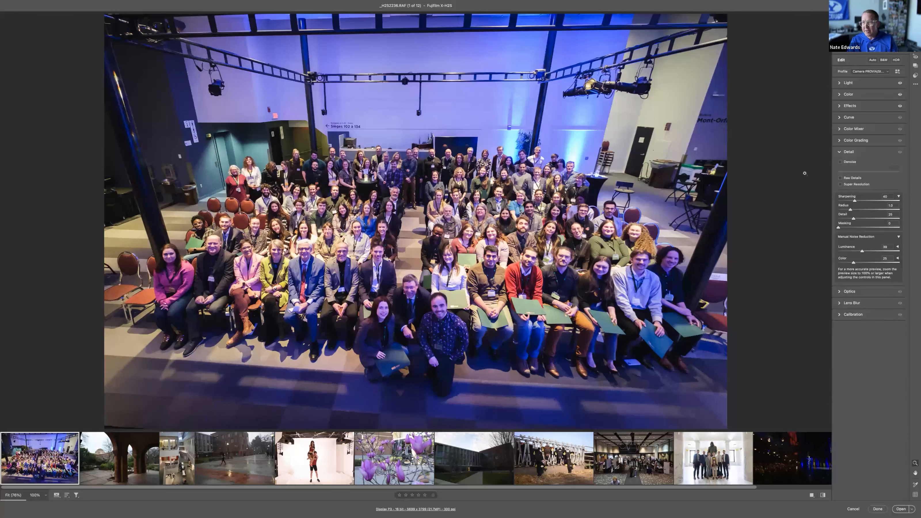
{"action": "left_click", "coordinate": [915, 77]}
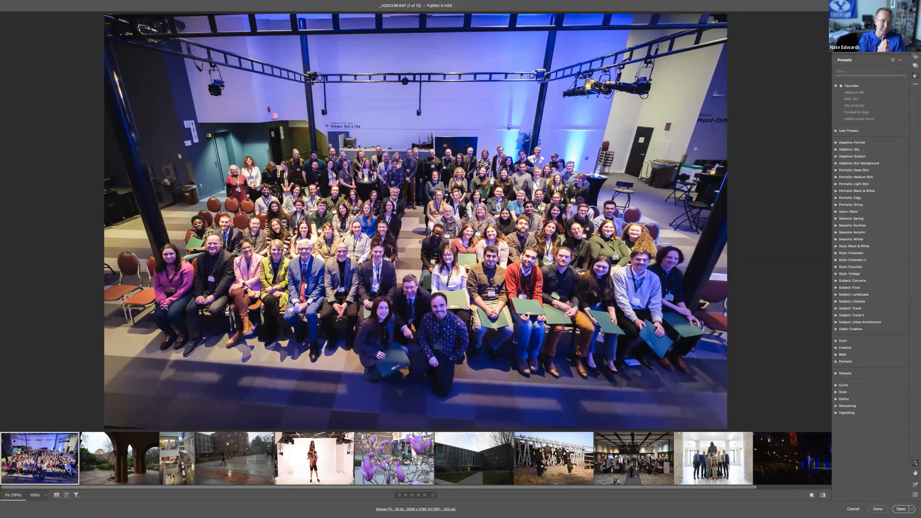
{"action": "left_click", "coordinate": [893, 60]}
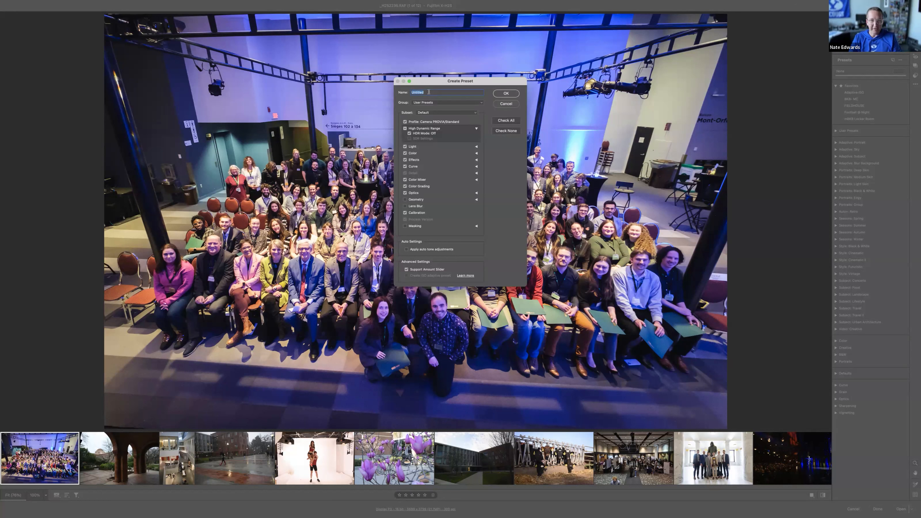
{"action": "left_click", "coordinate": [506, 104]}
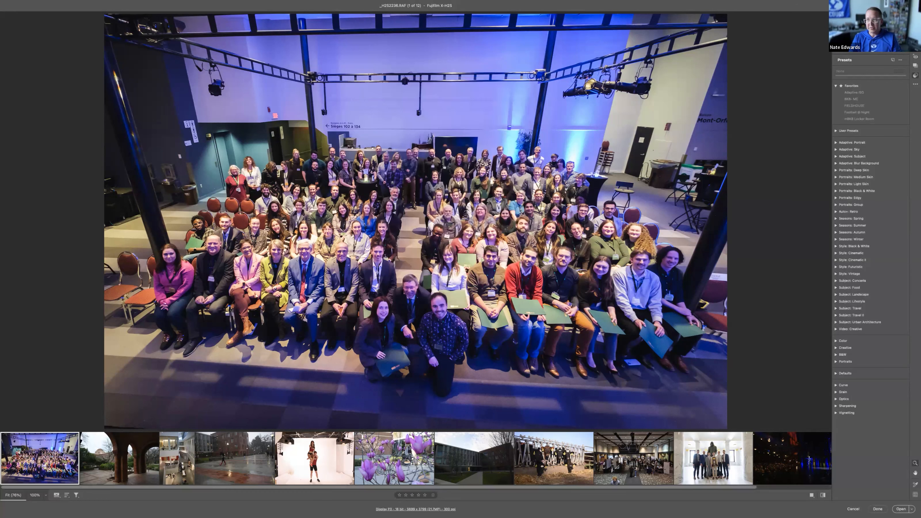
Step: Examine the raw defaults in the Camera Raw preferences, including the per-camera preset overrides, and leave without changing them
{"action": "key", "text": "super+k"}
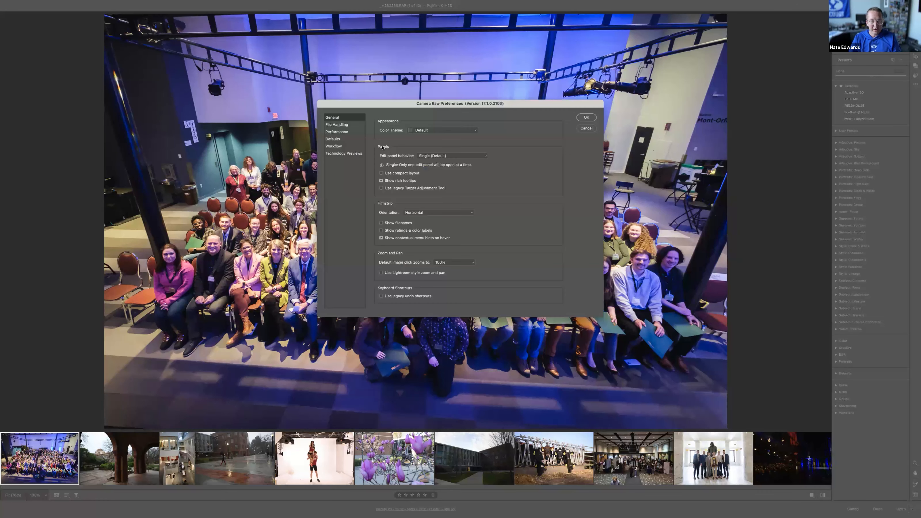
{"action": "left_click", "coordinate": [342, 140]}
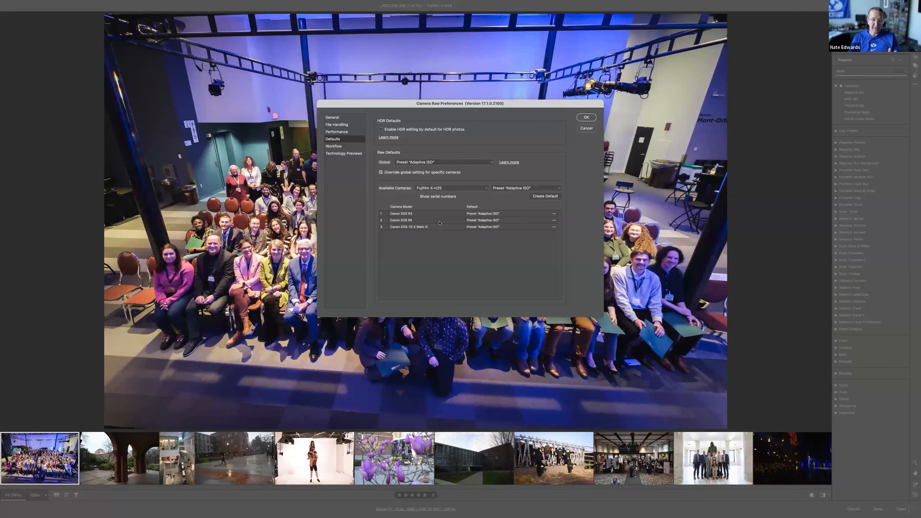
{"action": "left_click", "coordinate": [581, 128]}
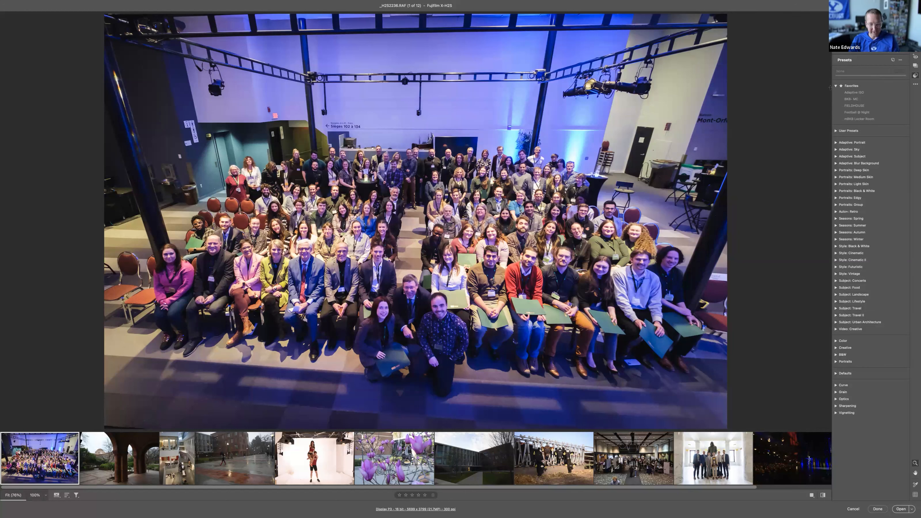
Step: Try Denoise on the group photo, comparing the seated people's faces close up with it on and off, and leave it off
{"action": "key", "text": "e"}
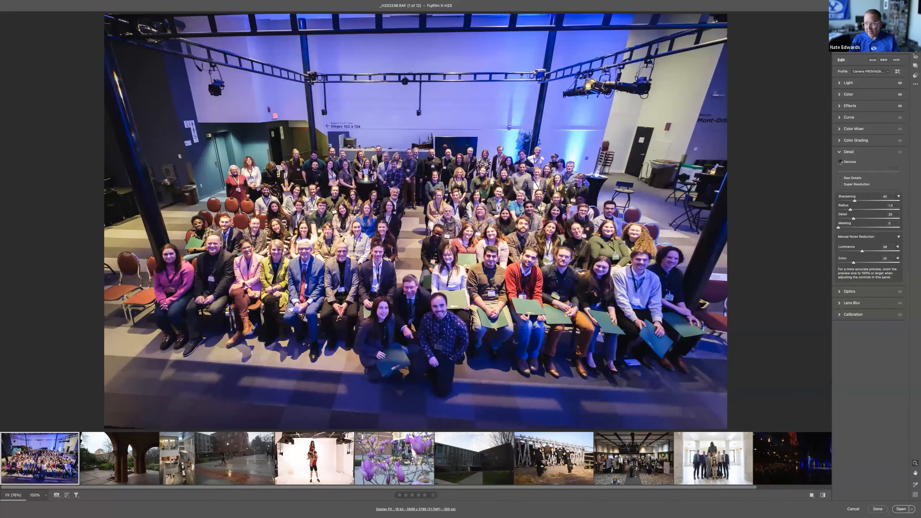
{"action": "left_click", "coordinate": [841, 162]}
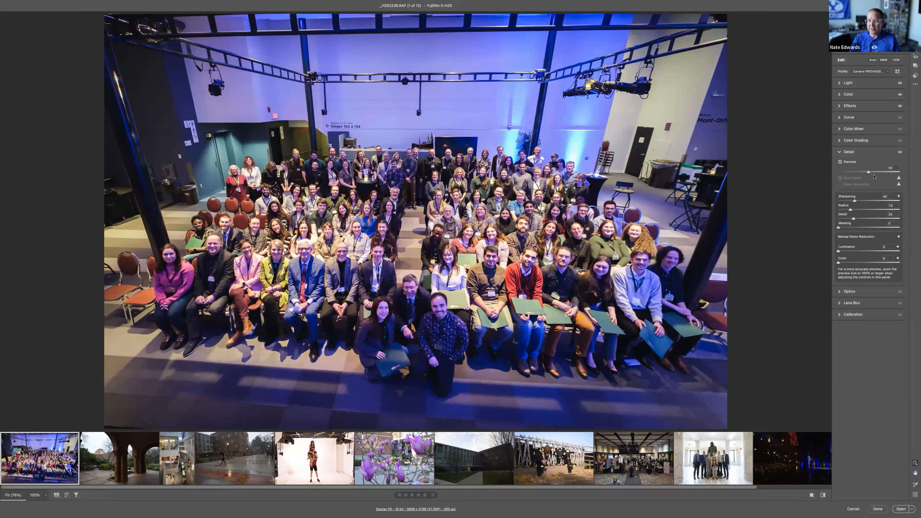
{"action": "left_click_drag", "start_coordinate": [457, 207], "coordinate": [843, 200]}
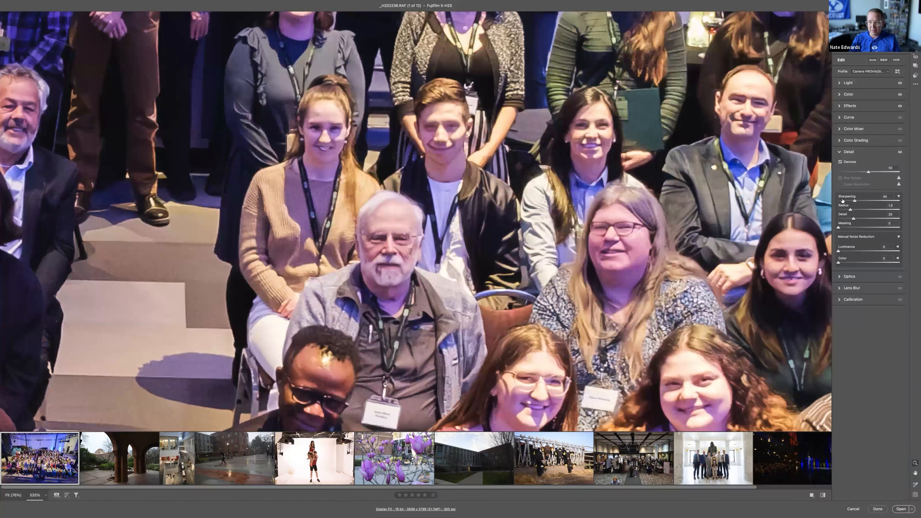
{"action": "left_click", "coordinate": [840, 162]}
{"action": "left_click", "coordinate": [841, 162]}
{"action": "left_click", "coordinate": [841, 162]}
{"action": "left_click", "coordinate": [840, 162]}
{"action": "left_click", "coordinate": [840, 162]}
{"action": "left_click", "coordinate": [840, 162]}
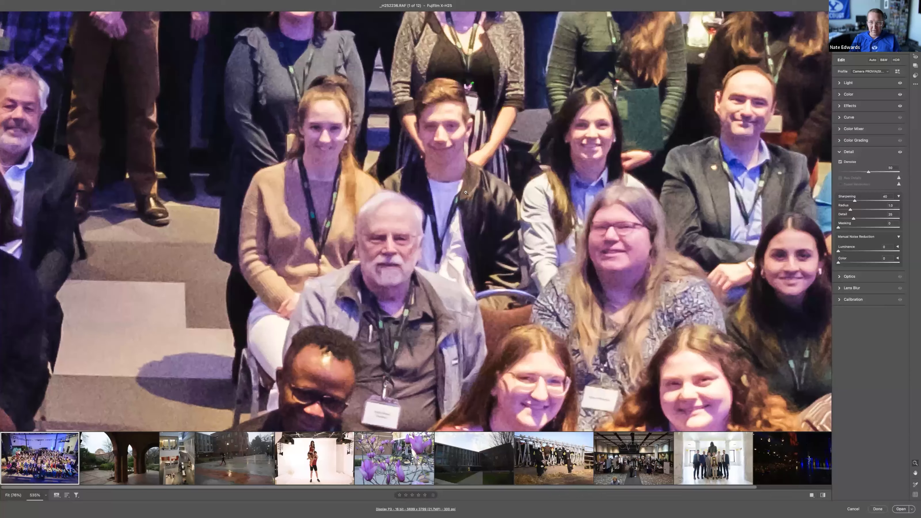
{"action": "left_click", "coordinate": [498, 210]}
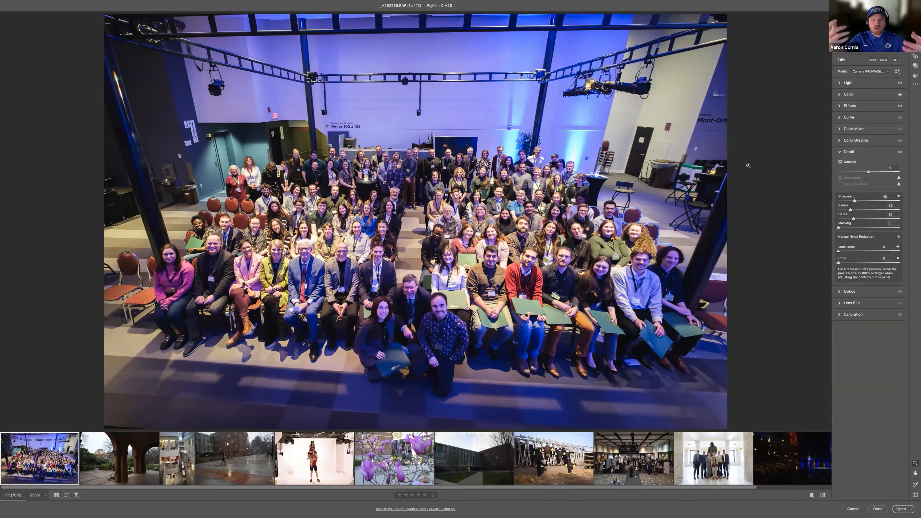
{"action": "left_click", "coordinate": [840, 162]}
Step: Try the manual Luminance noise reduction near zero on the three kneeling people, and restore its previous strength for comparison
{"action": "scroll", "coordinate": [538, 329], "scroll_direction": "up", "scroll_amount": 2}
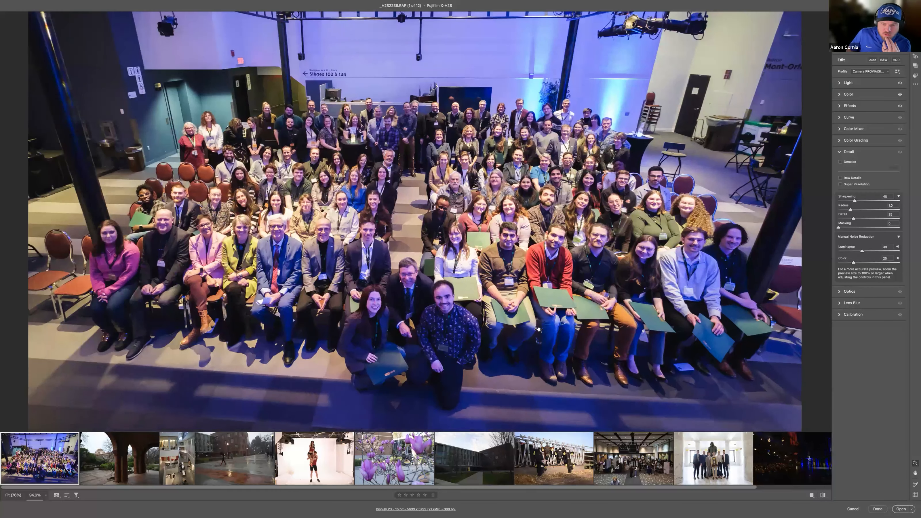
{"action": "scroll", "coordinate": [539, 330], "scroll_direction": "up", "scroll_amount": 3}
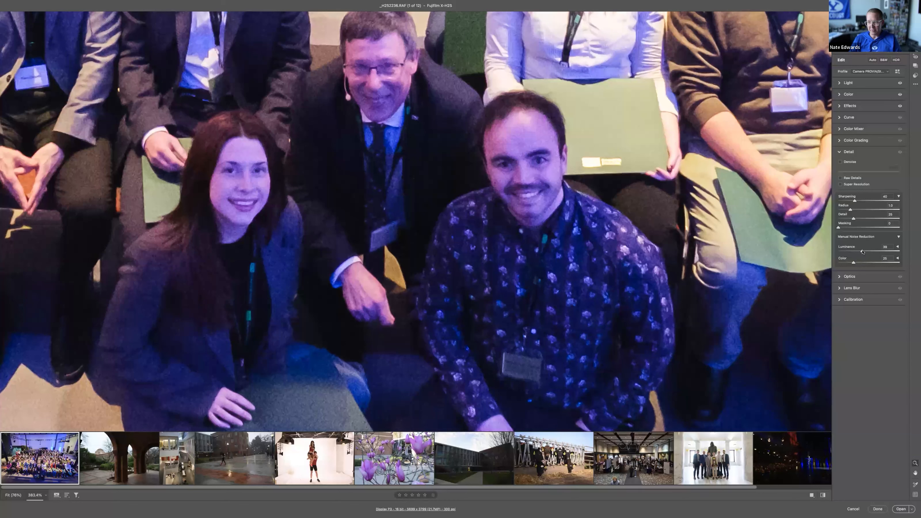
{"action": "left_click_drag", "start_coordinate": [862, 252], "coordinate": [840, 252]}
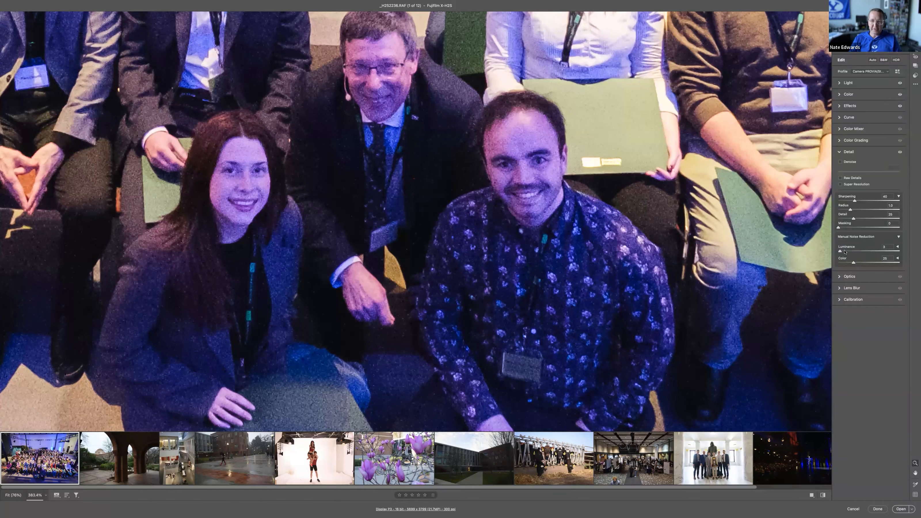
{"action": "left_click", "coordinate": [862, 251]}
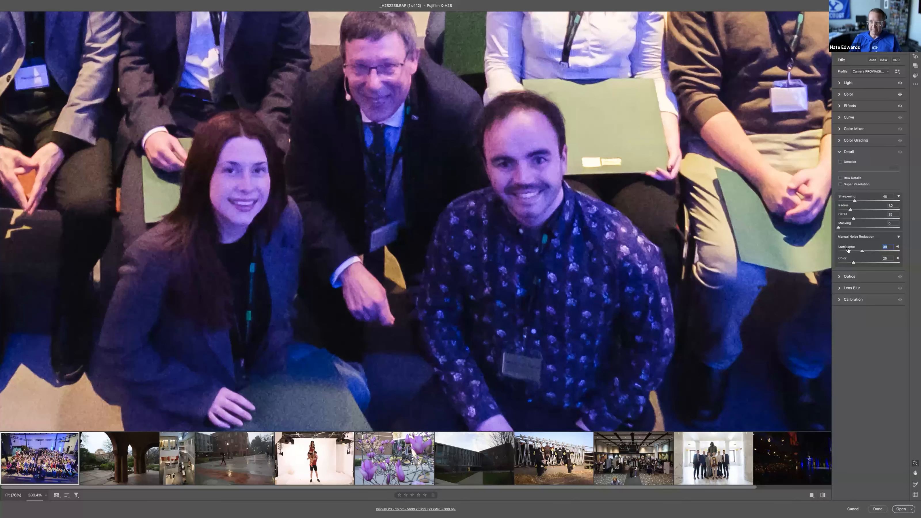
{"action": "key", "text": "space"}
{"action": "left_click_drag", "start_coordinate": [450, 293], "coordinate": [578, 210]}
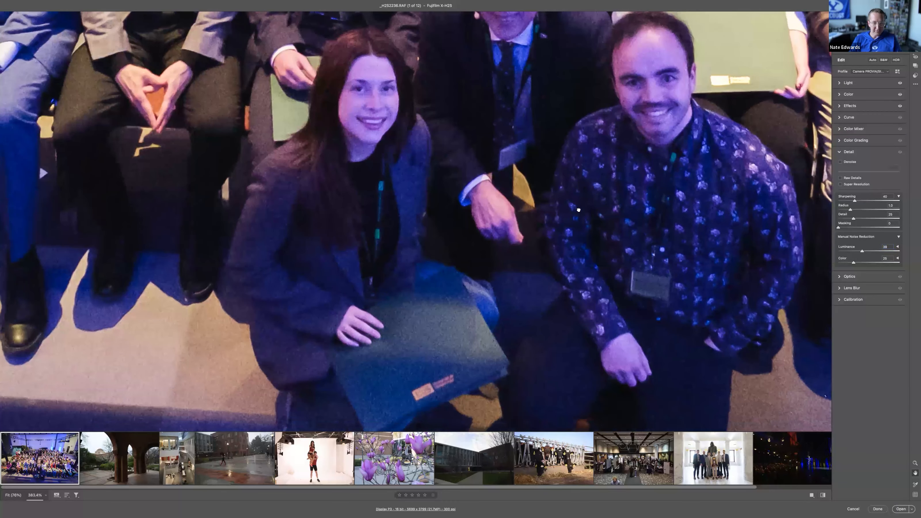
{"action": "left_click_drag", "start_coordinate": [659, 233], "coordinate": [605, 211]}
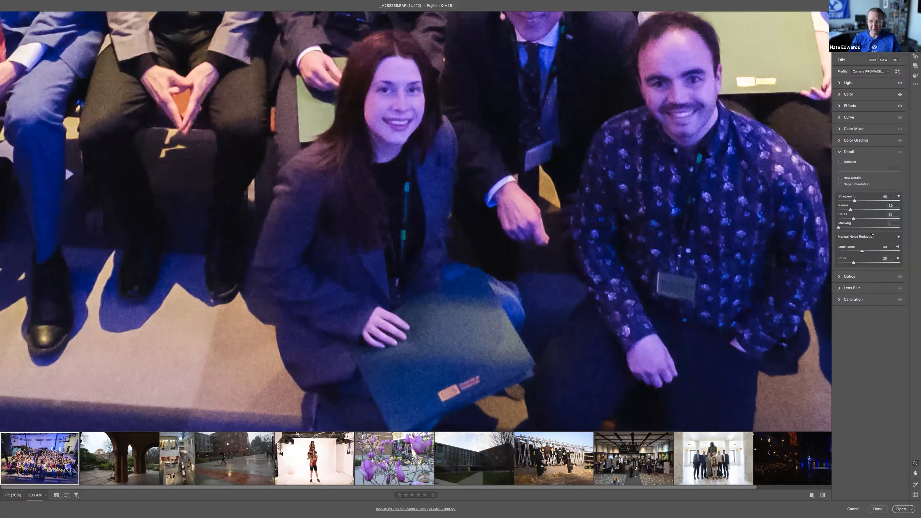
Step: Drop the manual Color noise reduction to 0 to compare the kneeling woman's dark jacket, and set it to 21
{"action": "left_click_drag", "start_coordinate": [843, 265], "coordinate": [838, 263]}
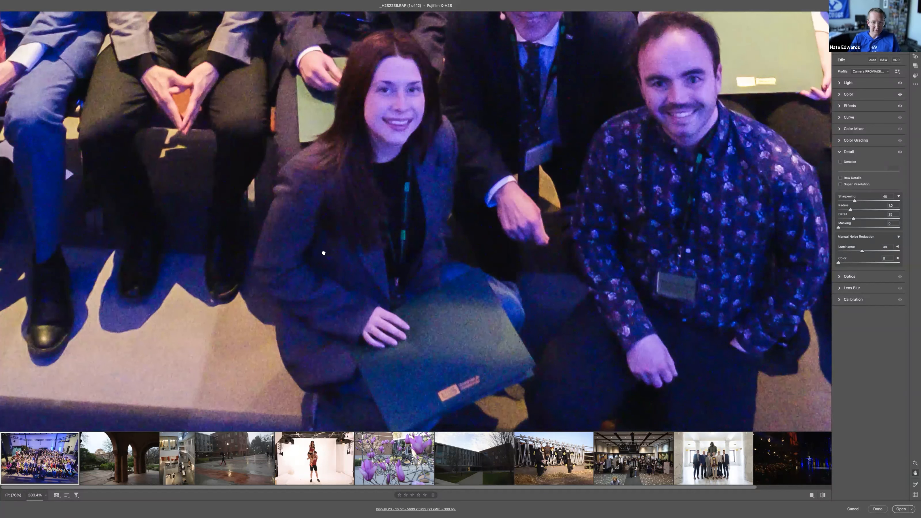
{"action": "left_click_drag", "start_coordinate": [323, 252], "coordinate": [357, 255]}
{"action": "scroll", "coordinate": [357, 255], "scroll_direction": "up", "scroll_amount": 5}
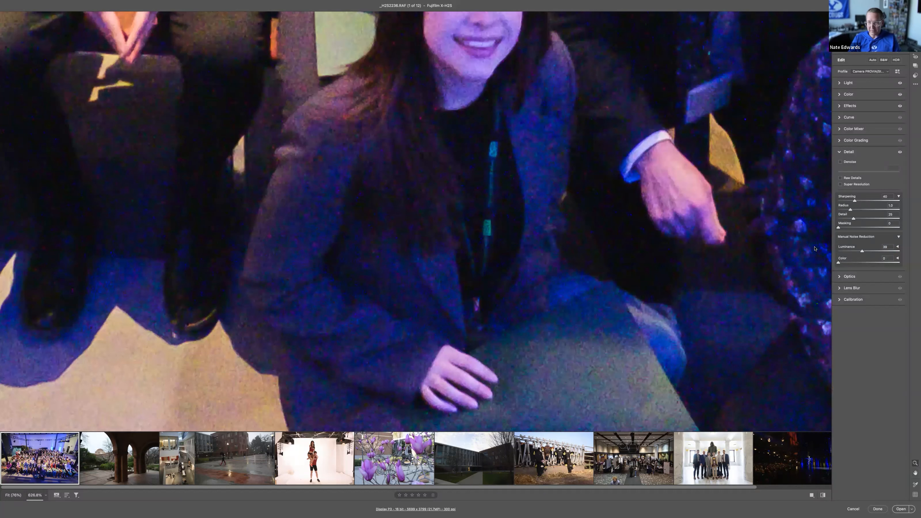
{"action": "mouse_move", "coordinate": [854, 264]}
{"action": "left_mouse_down"}
{"action": "mouse_move", "coordinate": [842, 265]}
{"action": "mouse_move", "coordinate": [853, 265]}
{"action": "left_mouse_up"}
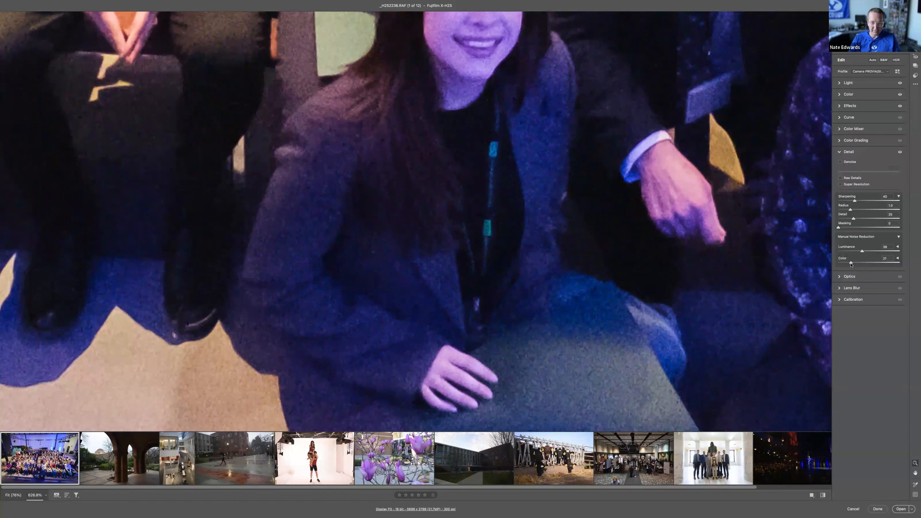
{"action": "left_click", "coordinate": [491, 250]}
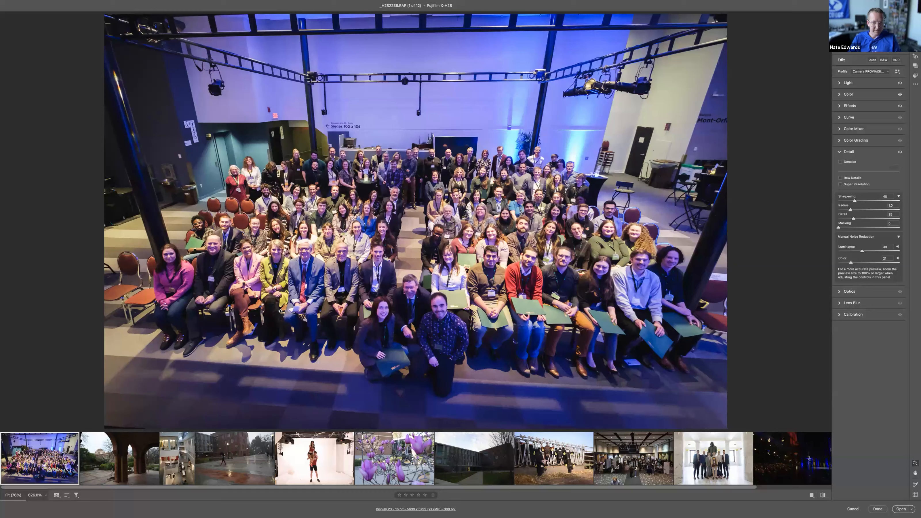
Step: Select the archway photo and inspect the color fringing on the bare branches with Remove chromatic aberration off and on
{"action": "left_click", "coordinate": [156, 463]}
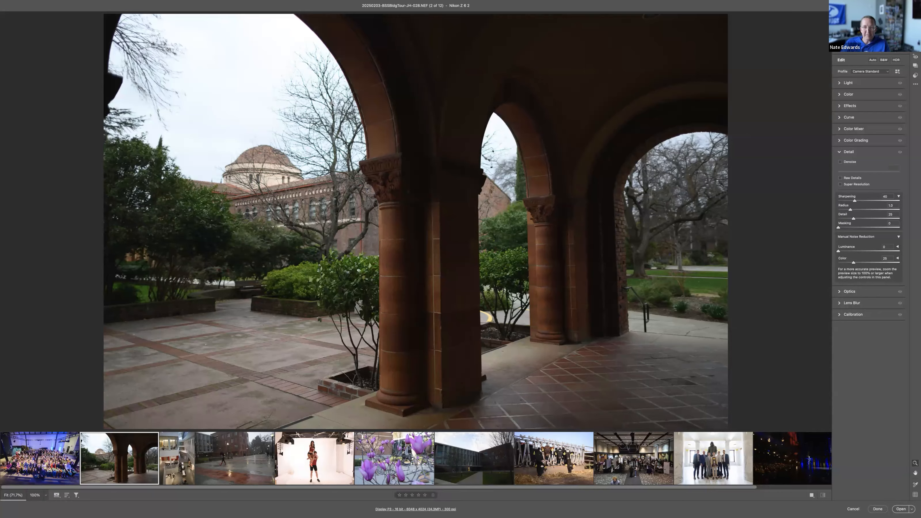
{"action": "left_click_drag", "start_coordinate": [365, 126], "coordinate": [502, 196]}
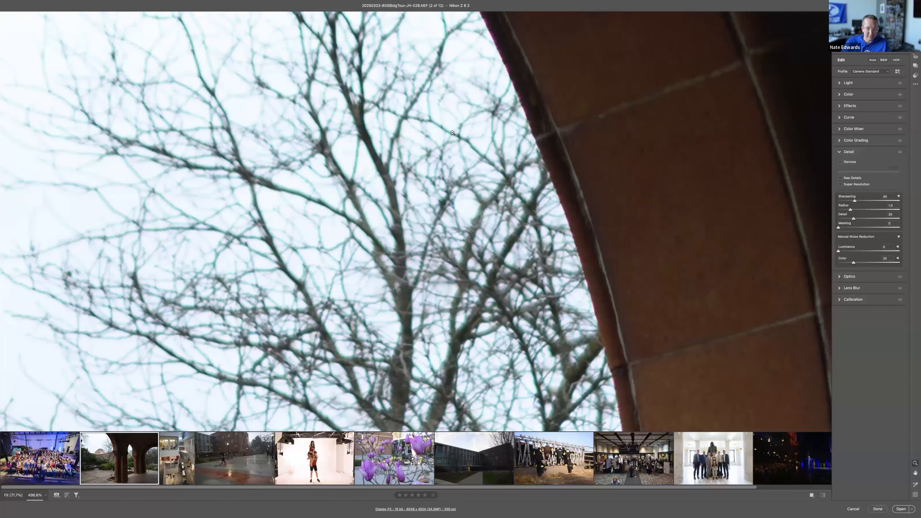
{"action": "left_click_drag", "start_coordinate": [337, 206], "coordinate": [351, 187]}
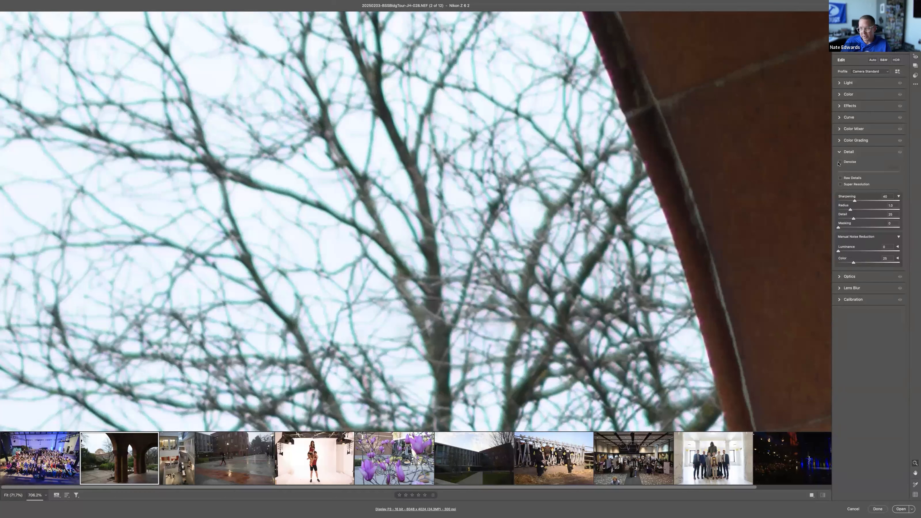
{"action": "left_click", "coordinate": [838, 107]}
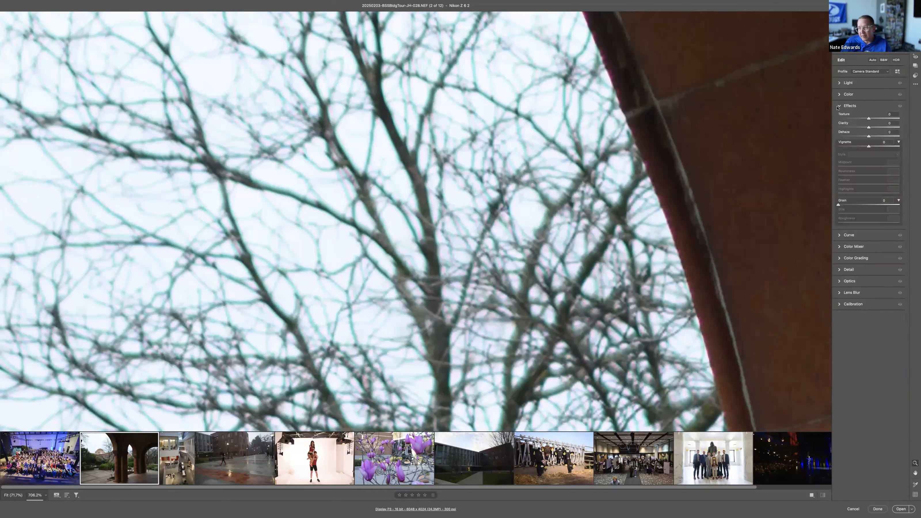
{"action": "left_click", "coordinate": [839, 269]}
{"action": "left_click", "coordinate": [840, 277]}
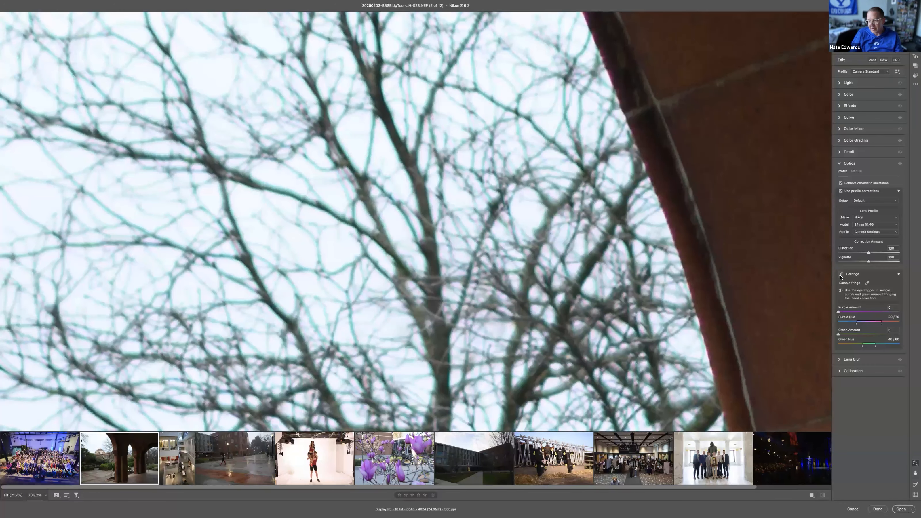
{"action": "left_click", "coordinate": [840, 183]}
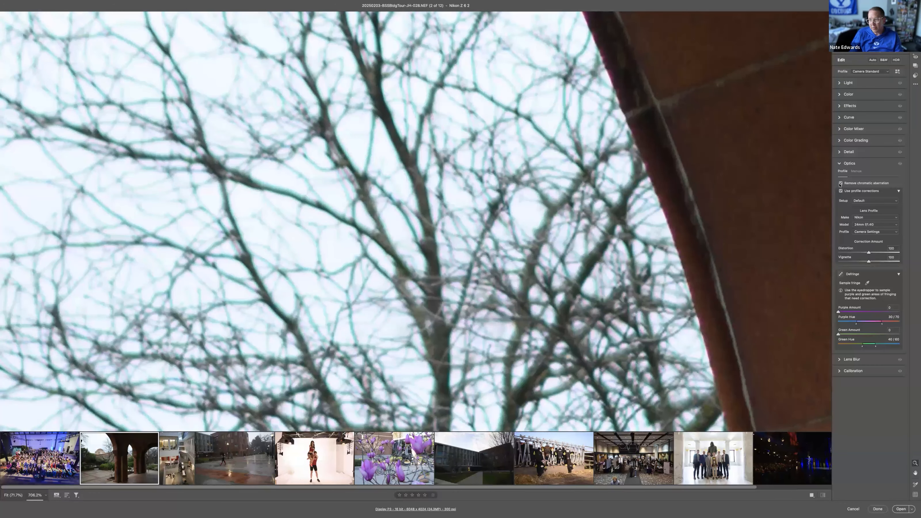
{"action": "left_click", "coordinate": [841, 184]}
Step: Defringe the branches by raising the Green Amount, setting the Green Hue range to 53/82 and raising the Purple Amount slightly
{"action": "scroll", "coordinate": [341, 218], "scroll_direction": "up", "scroll_amount": 2}
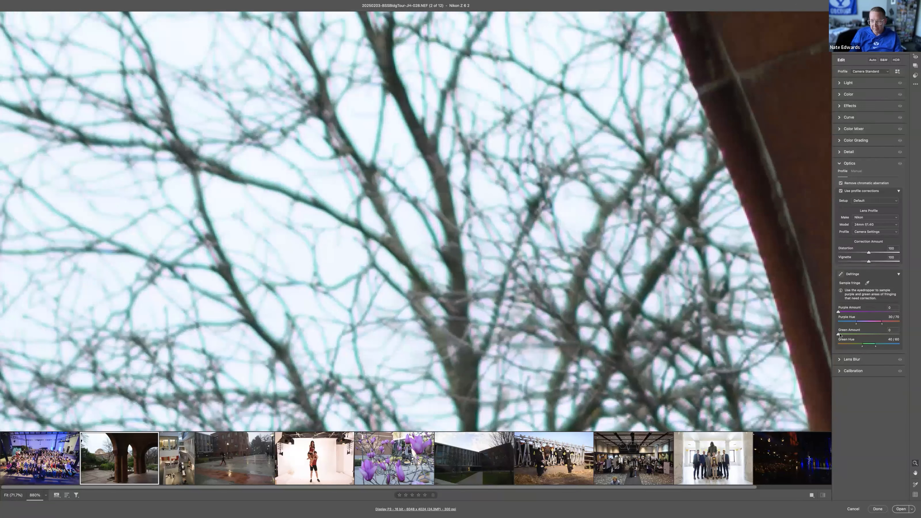
{"action": "left_click_drag", "start_coordinate": [850, 336], "coordinate": [854, 336]}
{"action": "left_click_drag", "start_coordinate": [863, 346], "coordinate": [857, 348]}
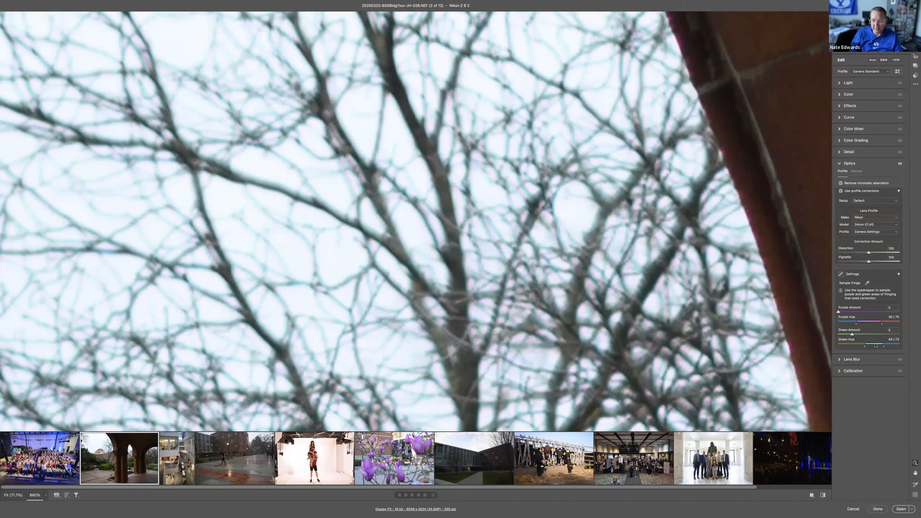
{"action": "mouse_move", "coordinate": [868, 346]}
{"action": "left_mouse_down"}
{"action": "mouse_move", "coordinate": [860, 345]}
{"action": "mouse_move", "coordinate": [880, 346]}
{"action": "mouse_move", "coordinate": [845, 346]}
{"action": "mouse_move", "coordinate": [878, 346]}
{"action": "left_mouse_up"}
{"action": "left_click", "coordinate": [685, 259]}
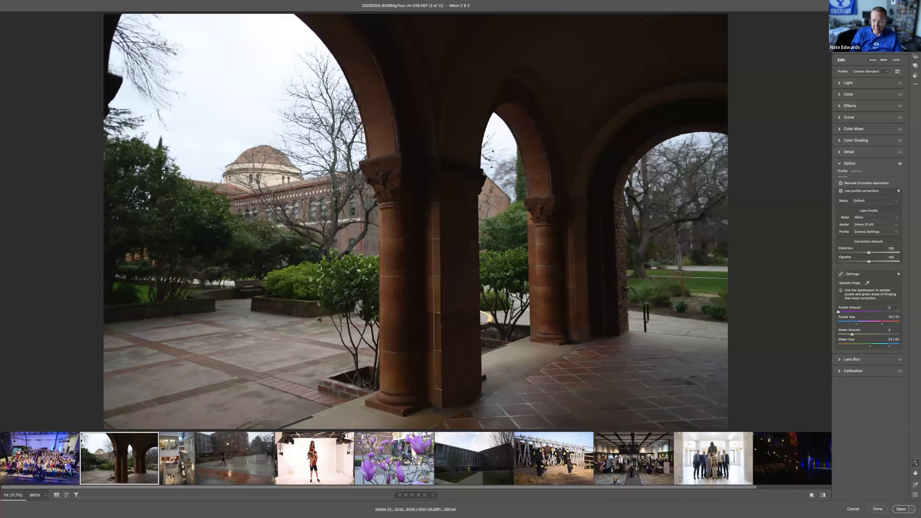
{"action": "left_click_drag", "start_coordinate": [328, 105], "coordinate": [917, 263]}
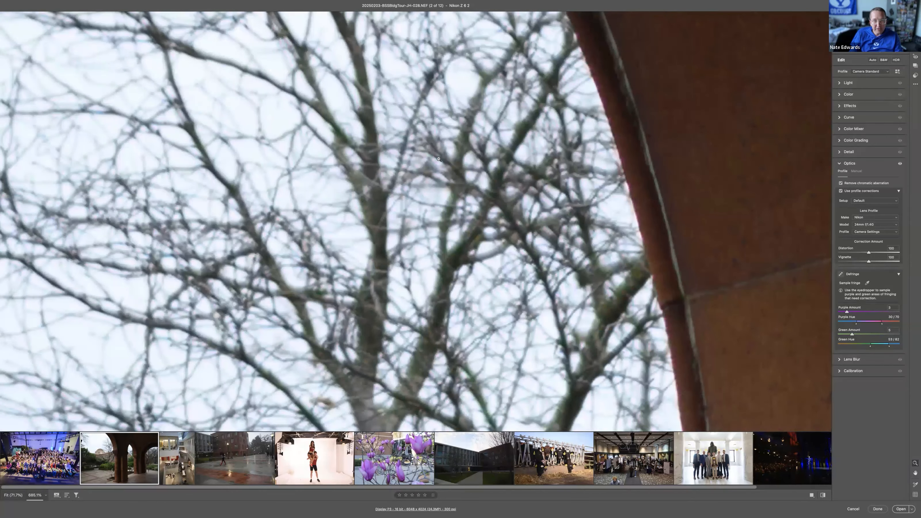
Step: Compare the branches with the lens corrections and the whole Optics adjustment switched off and on, keeping the corrections
{"action": "left_click", "coordinate": [841, 191]}
{"action": "left_click", "coordinate": [841, 191]}
{"action": "left_click", "coordinate": [840, 184]}
{"action": "left_click", "coordinate": [899, 164]}
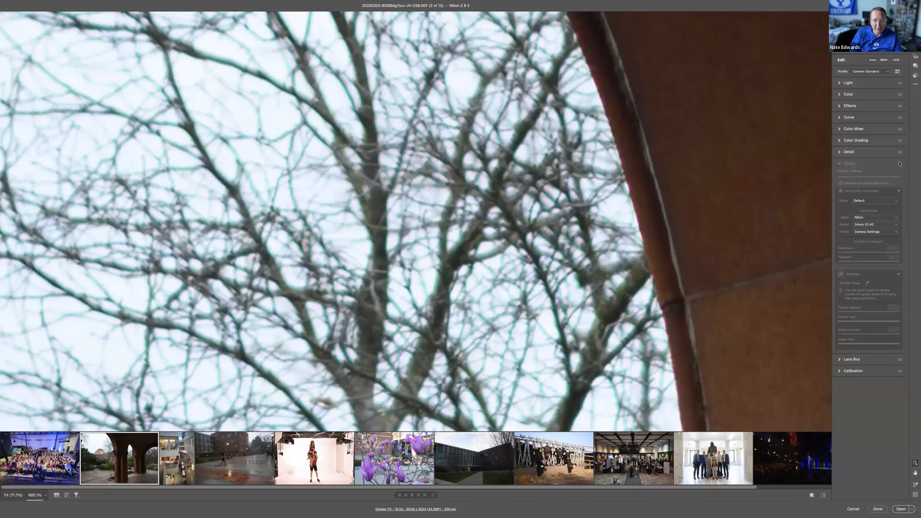
{"action": "left_click", "coordinate": [900, 164]}
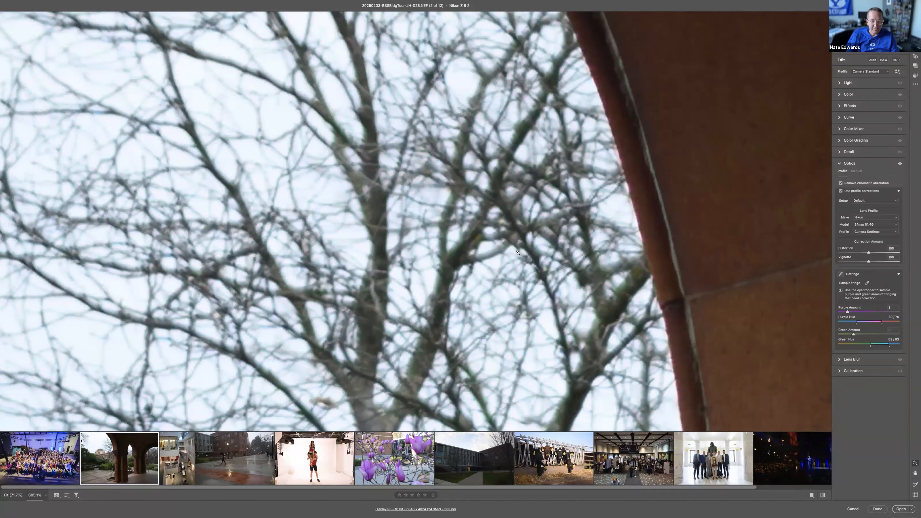
{"action": "left_click", "coordinate": [518, 253]}
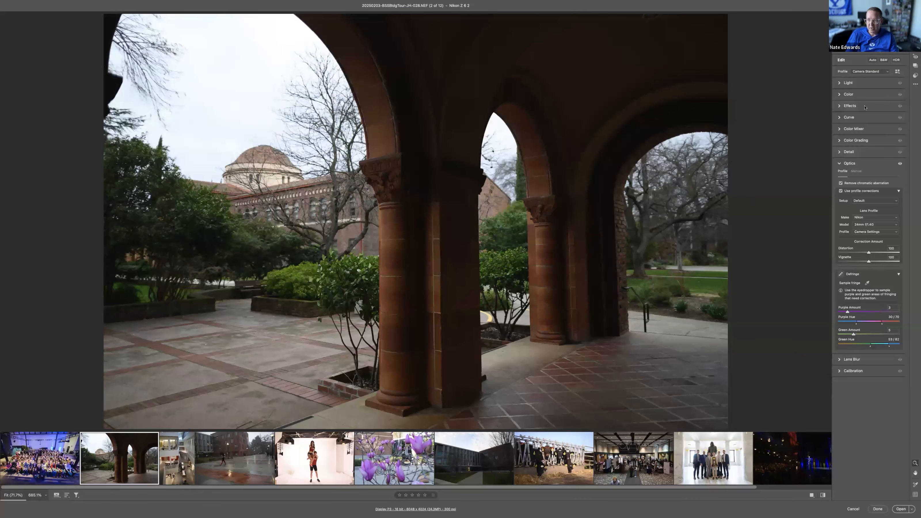
Step: Set the archway photo's Contrast to about +35, Highlights to about -76 and Shadows to about +74, and raise Exposure slightly
{"action": "left_click", "coordinate": [853, 86]}
{"action": "left_click", "coordinate": [879, 105]}
{"action": "left_click", "coordinate": [857, 114]}
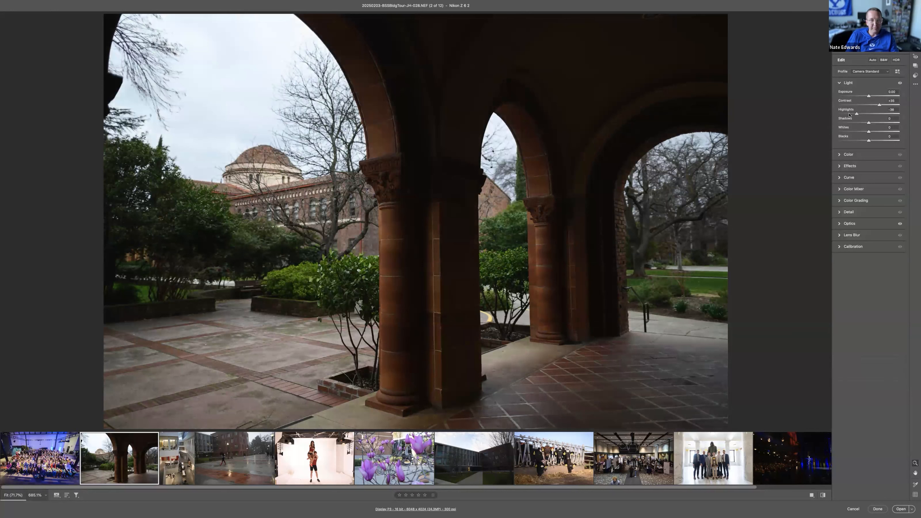
{"action": "left_click", "coordinate": [850, 114]}
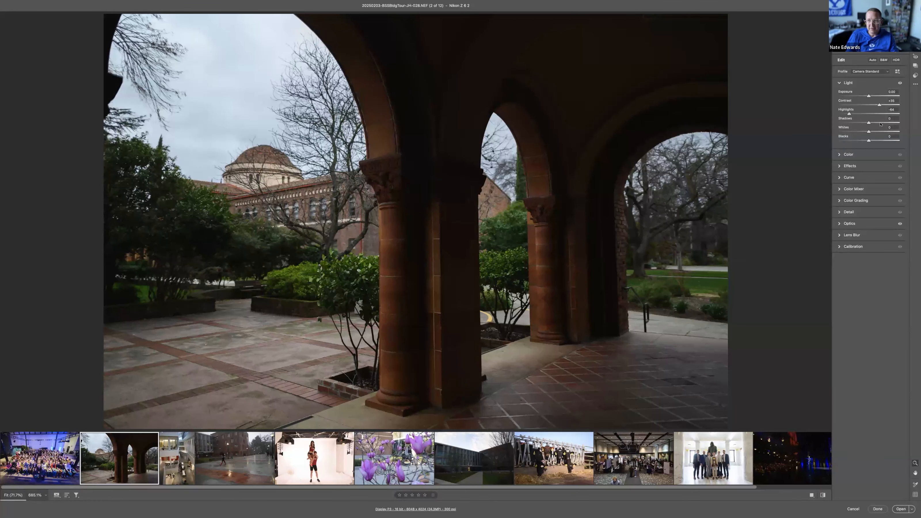
{"action": "left_click_drag", "start_coordinate": [881, 124], "coordinate": [847, 114]}
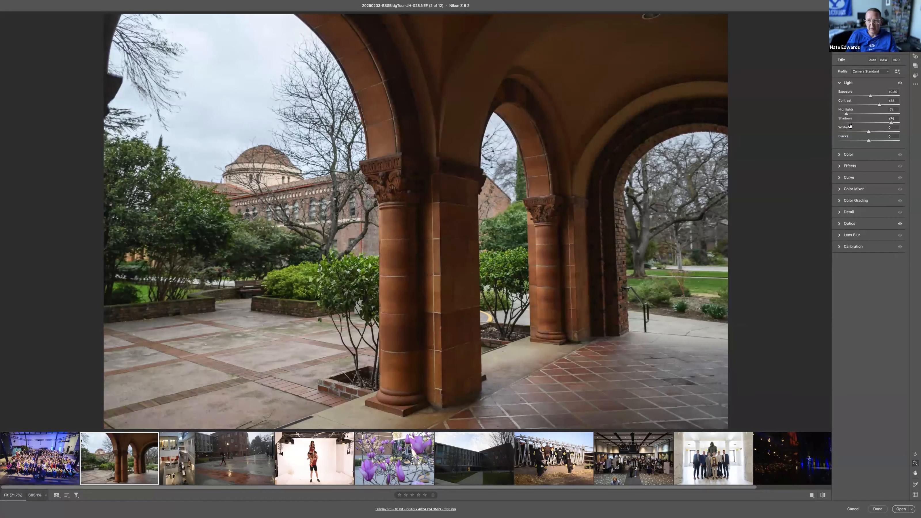
Step: Straighten the archway photo by rotating its crop and aligning it along the central column and a horizontal reference
{"action": "left_click", "coordinate": [853, 155]}
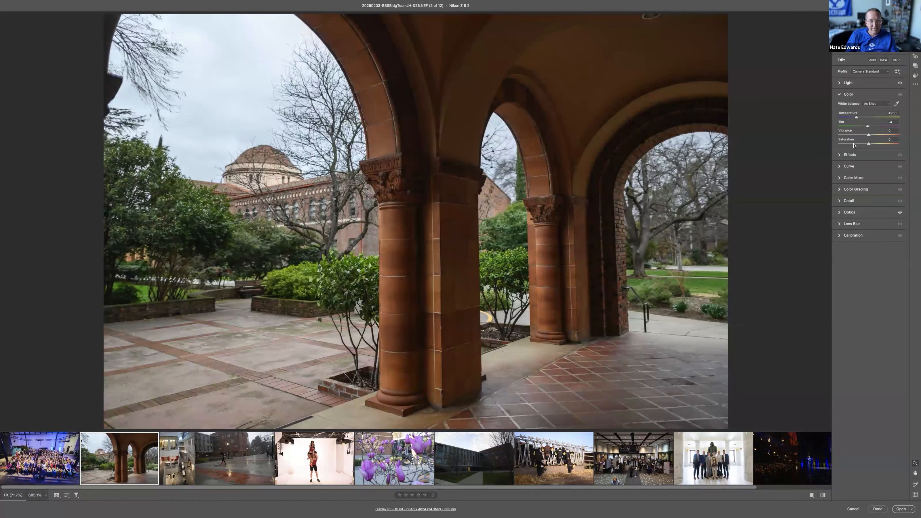
{"action": "key", "text": "c"}
{"action": "left_click_drag", "start_coordinate": [751, 210], "coordinate": [722, 230]}
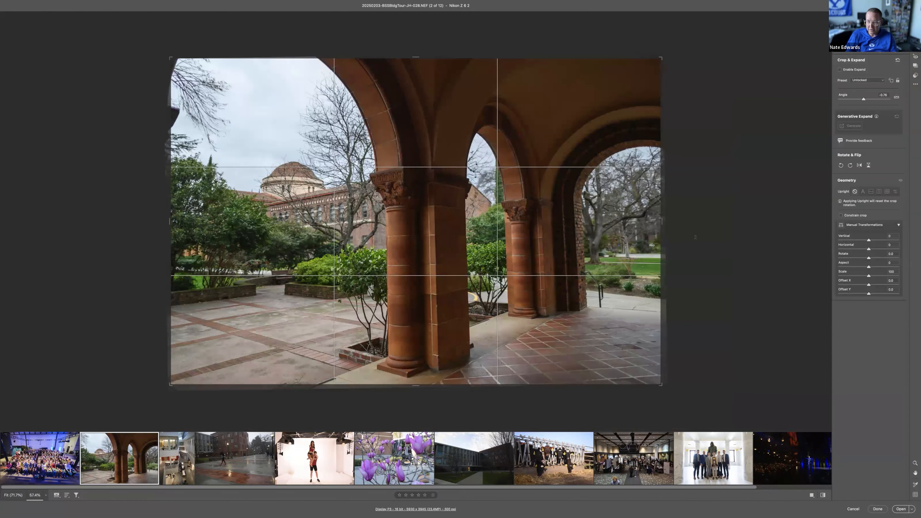
{"action": "key", "text": "c"}
{"action": "key", "text": "c"}
{"action": "key", "text": "a"}
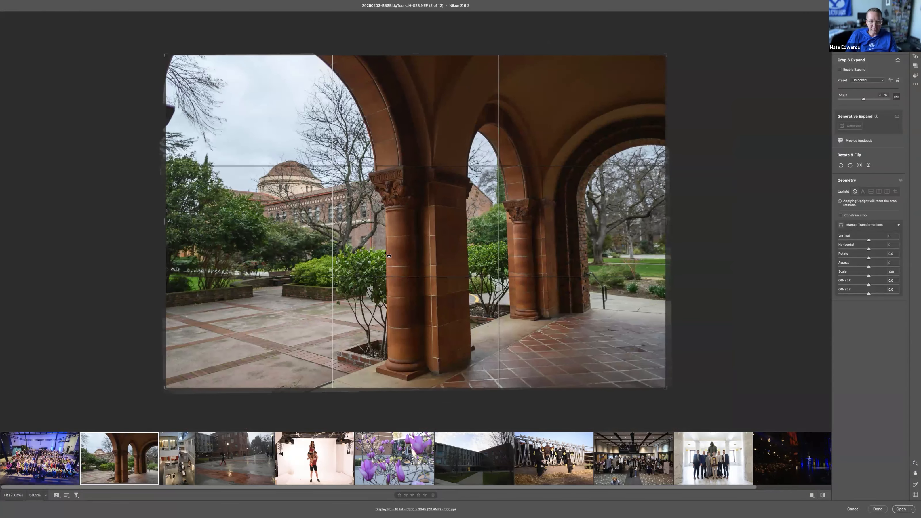
{"action": "left_click_drag", "start_coordinate": [434, 171], "coordinate": [439, 391]}
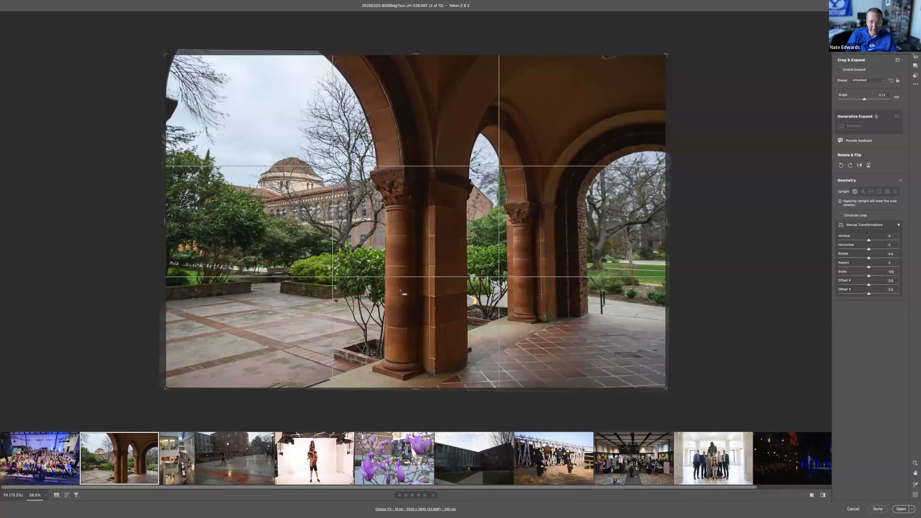
{"action": "left_click_drag", "start_coordinate": [495, 266], "coordinate": [733, 268]}
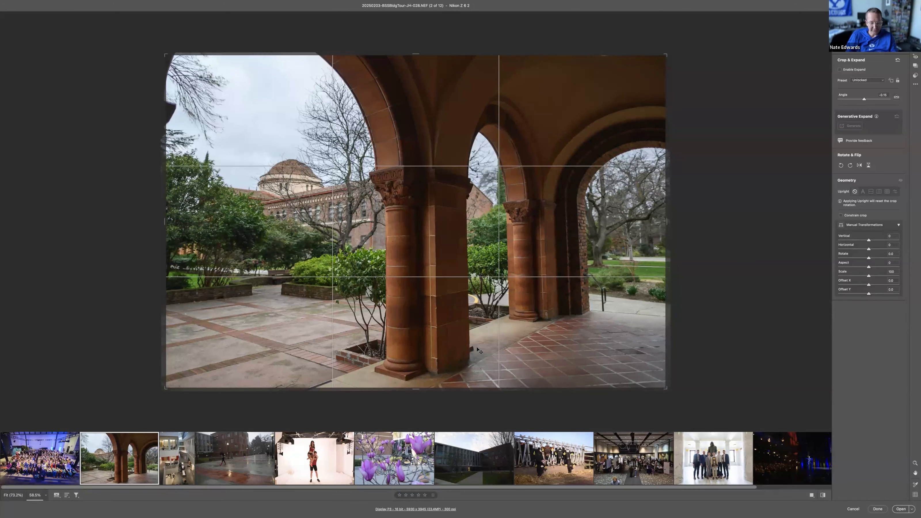
{"action": "left_click", "coordinate": [916, 20]}
Step: Add a Highlight Priority vignette of about -48 to the archway photo, with Midpoint about 25, Roundness about +38 and Feather 100
{"action": "left_click", "coordinate": [850, 106]}
{"action": "left_click_drag", "start_coordinate": [870, 146], "coordinate": [862, 147]}
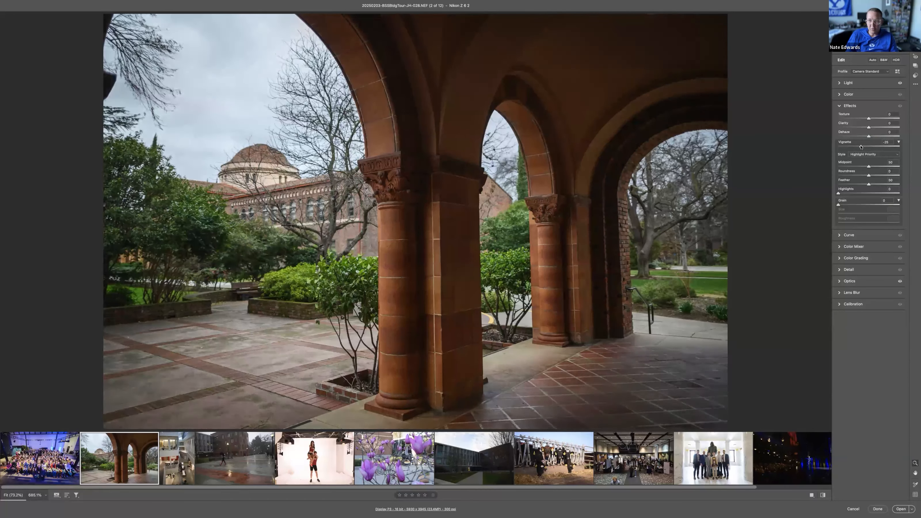
{"action": "left_click_drag", "start_coordinate": [862, 147], "coordinate": [845, 147]}
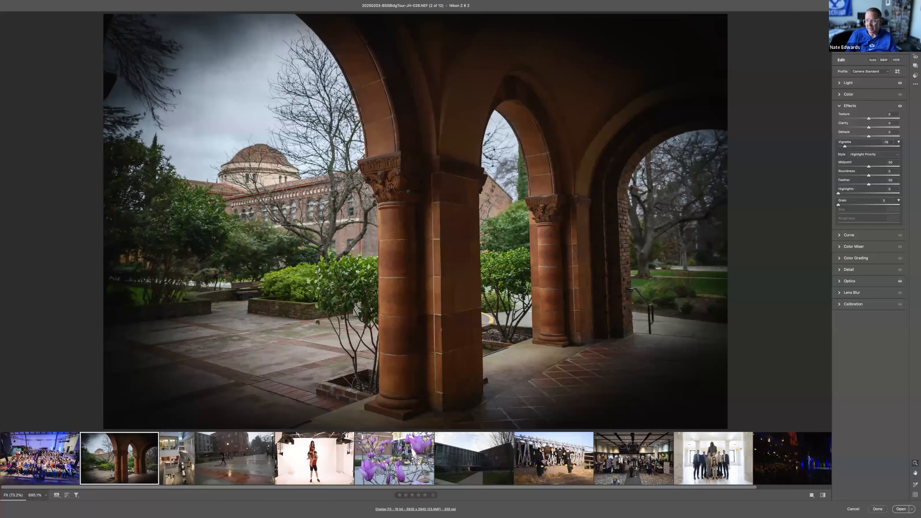
{"action": "left_click_drag", "start_coordinate": [845, 147], "coordinate": [859, 147]}
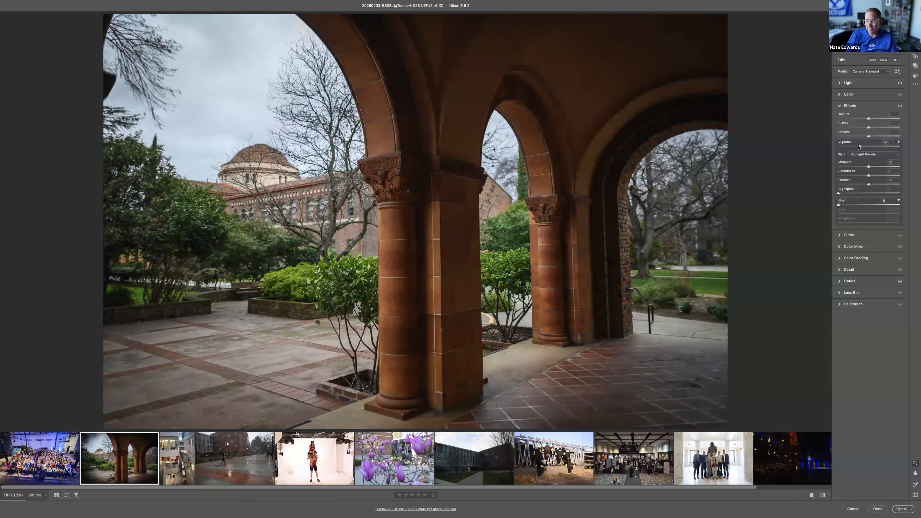
{"action": "left_click", "coordinate": [854, 167]}
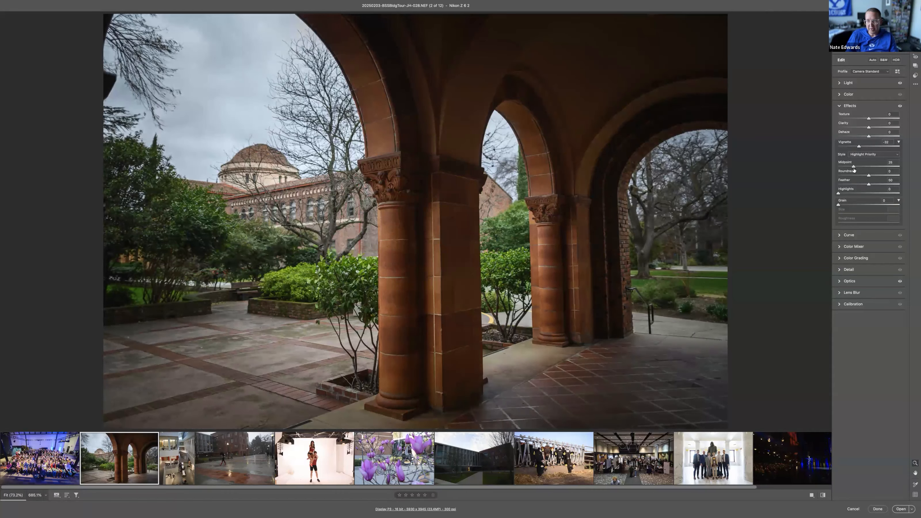
{"action": "left_click", "coordinate": [888, 185]}
{"action": "left_click_drag", "start_coordinate": [888, 184], "coordinate": [839, 185]}
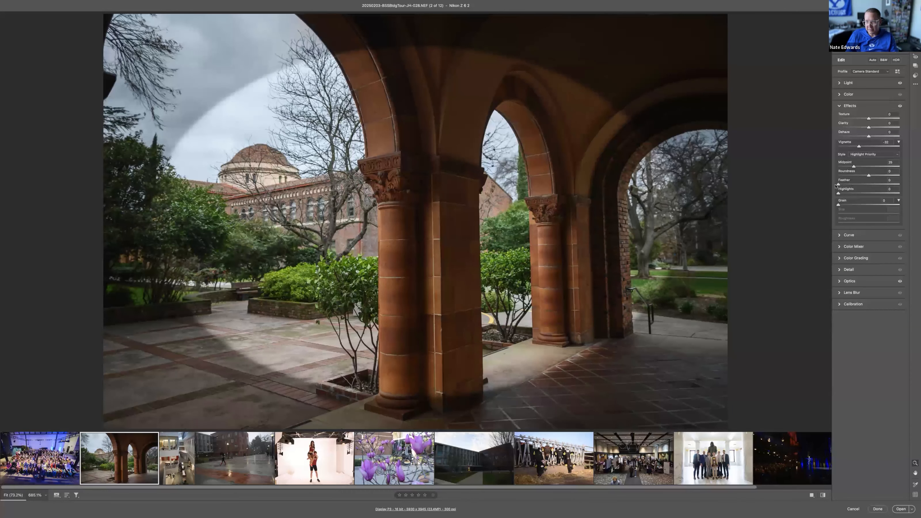
{"action": "left_click_drag", "start_coordinate": [859, 147], "coordinate": [900, 184]}
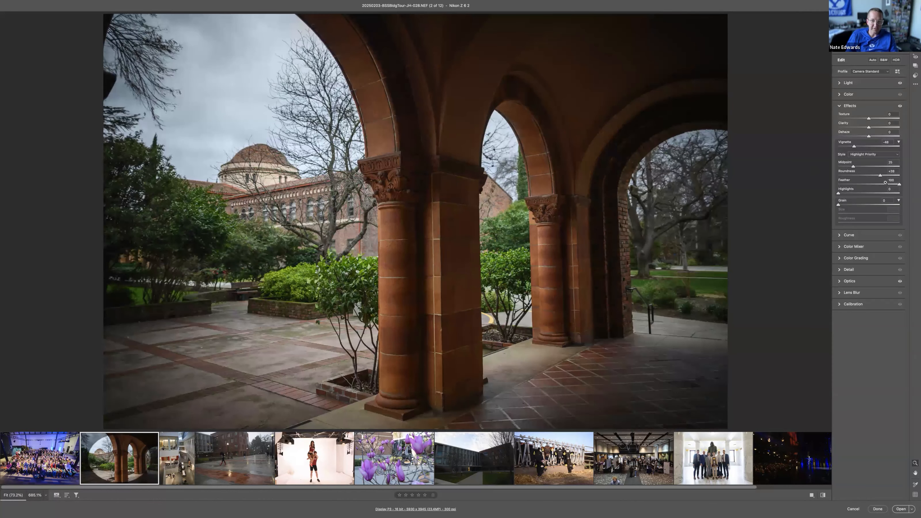
Step: Check the archway photo's straightened crop and compare the whole image before and after its edits
{"action": "key", "text": "c"}
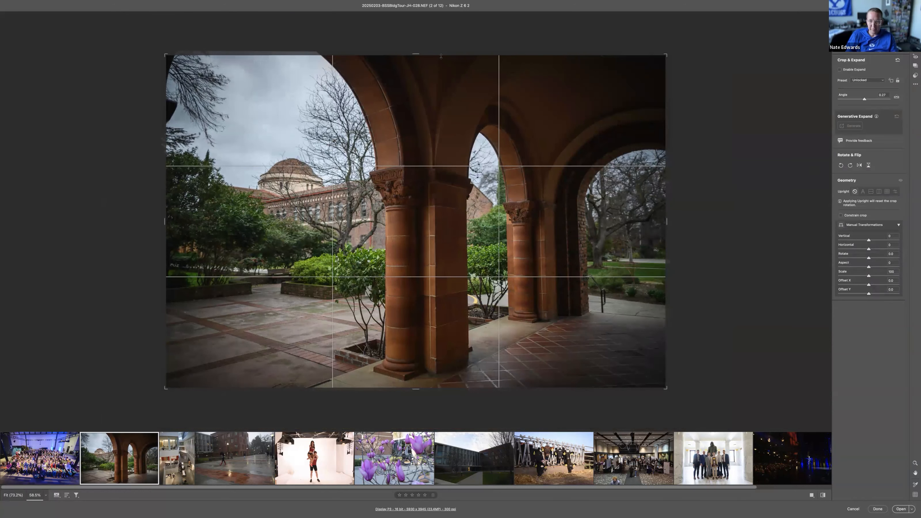
{"action": "key", "text": "Return"}
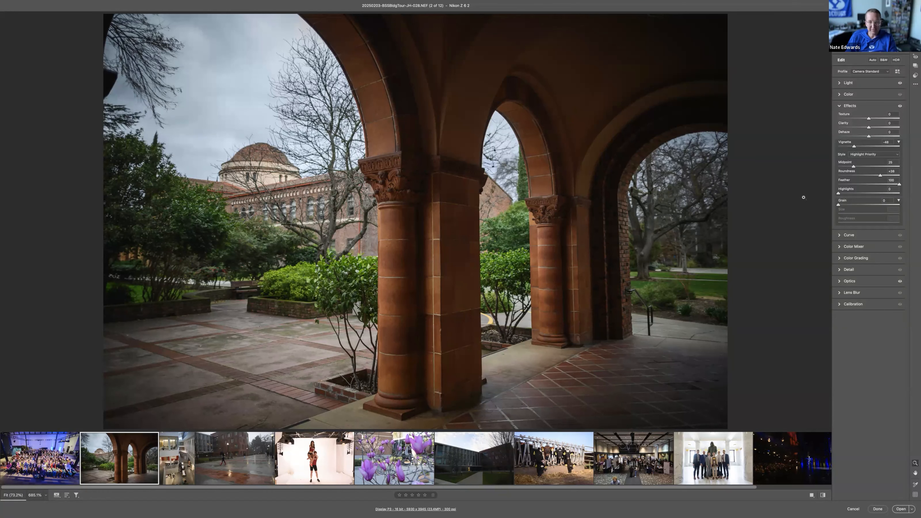
{"action": "key", "text": "/"}
{"action": "key", "text": "/"}
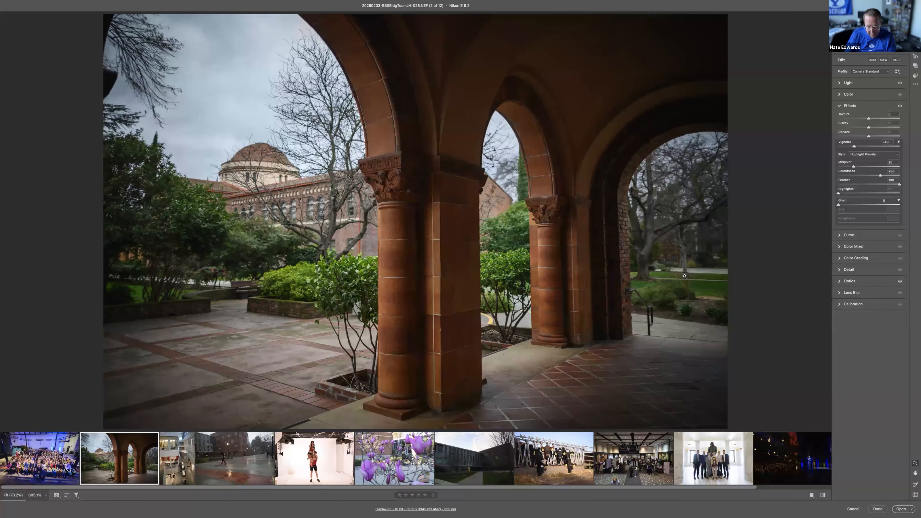
{"action": "key", "text": "backslash"}
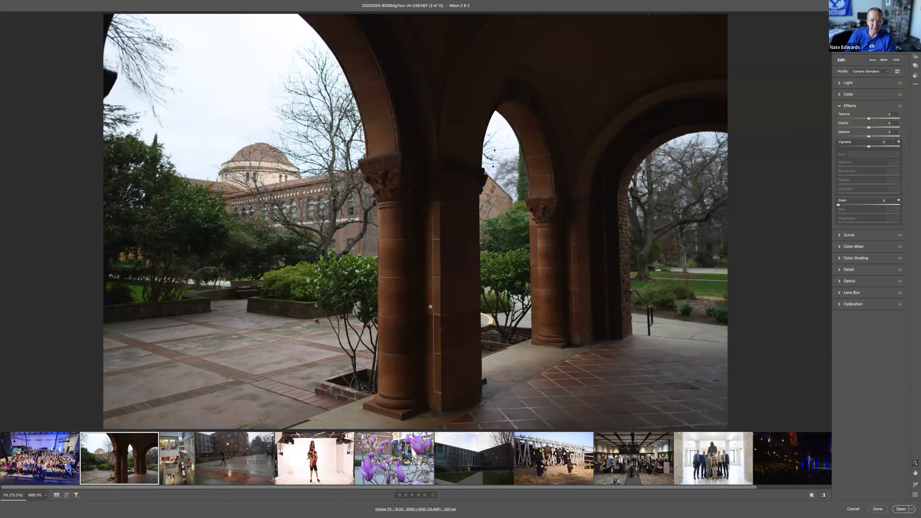
{"action": "key", "text": "backslash"}
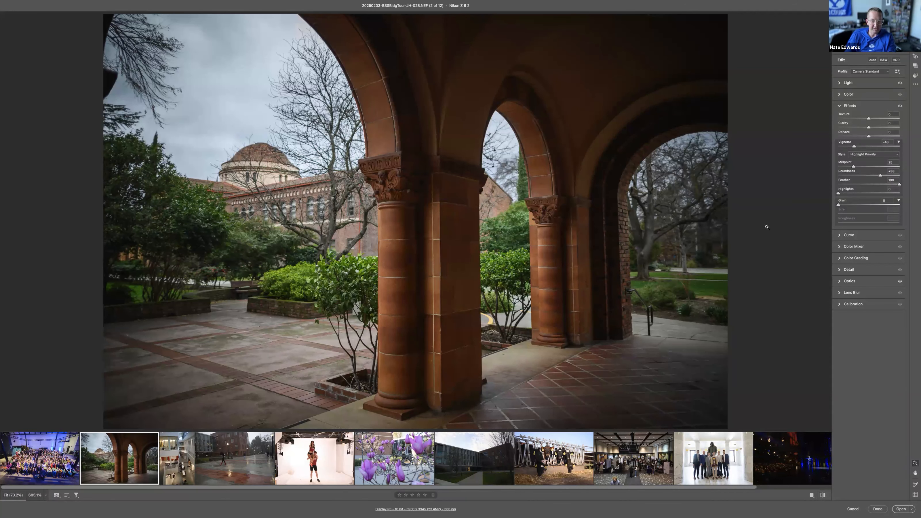
{"action": "key", "text": "backslash"}
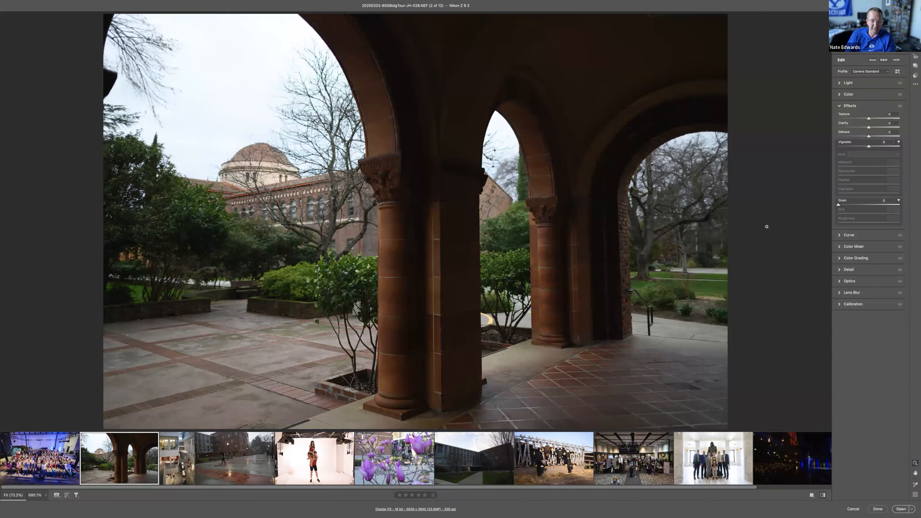
{"action": "key", "text": "backslash"}
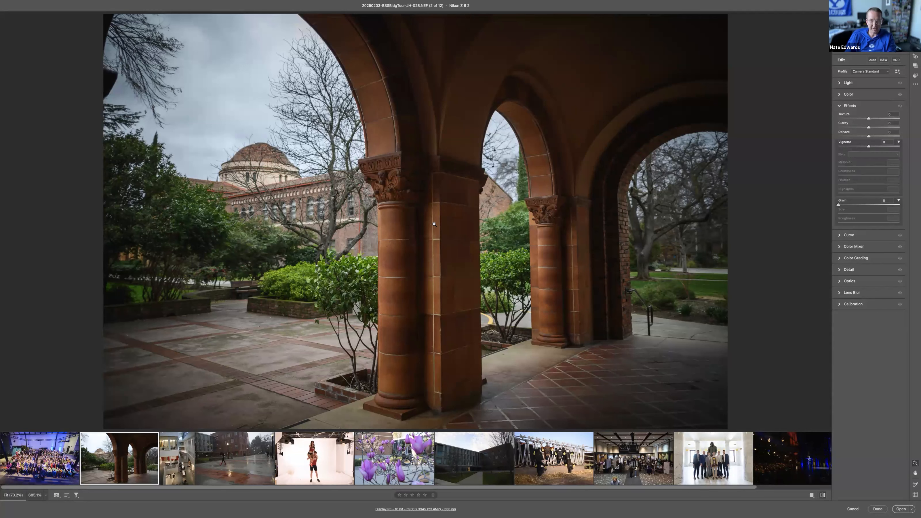
{"action": "key", "text": "backslash"}
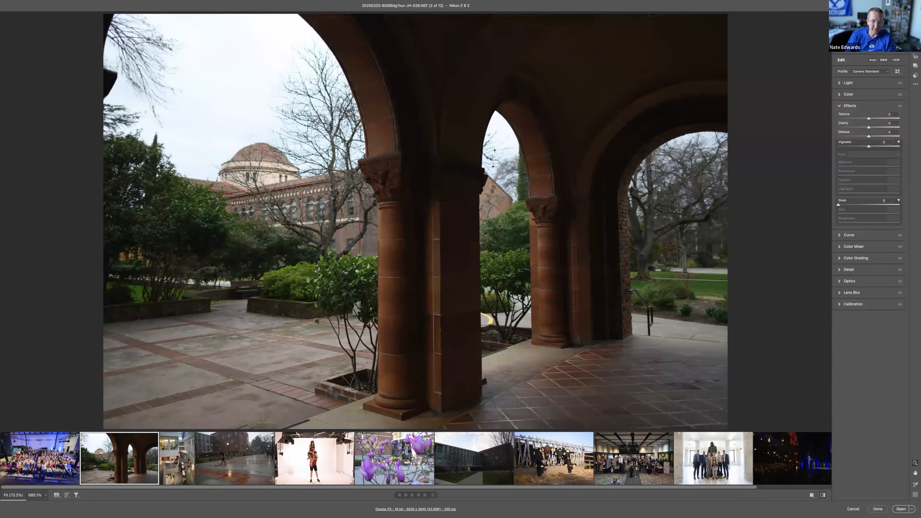
{"action": "key", "text": "backslash"}
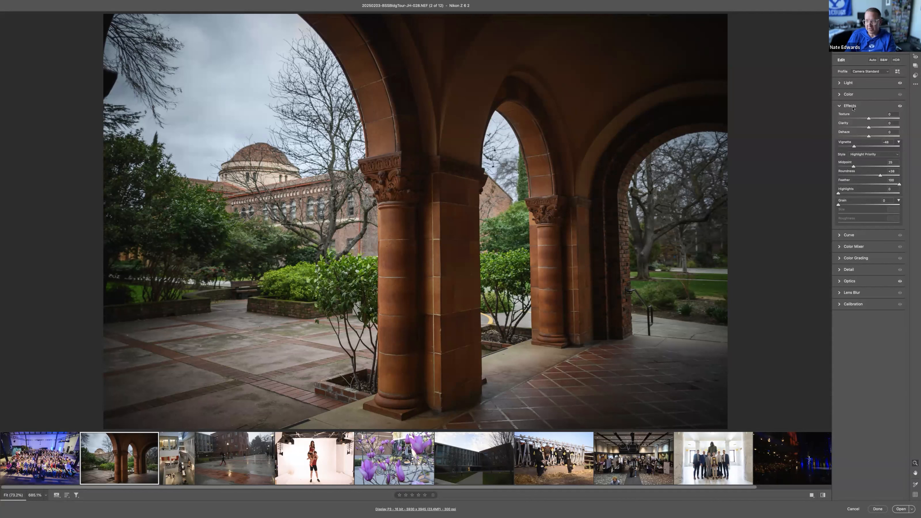
Step: Set the archway photo's Texture to about +35 and Clarity to about +18, checking the carved capital up close
{"action": "left_click", "coordinate": [391, 183]}
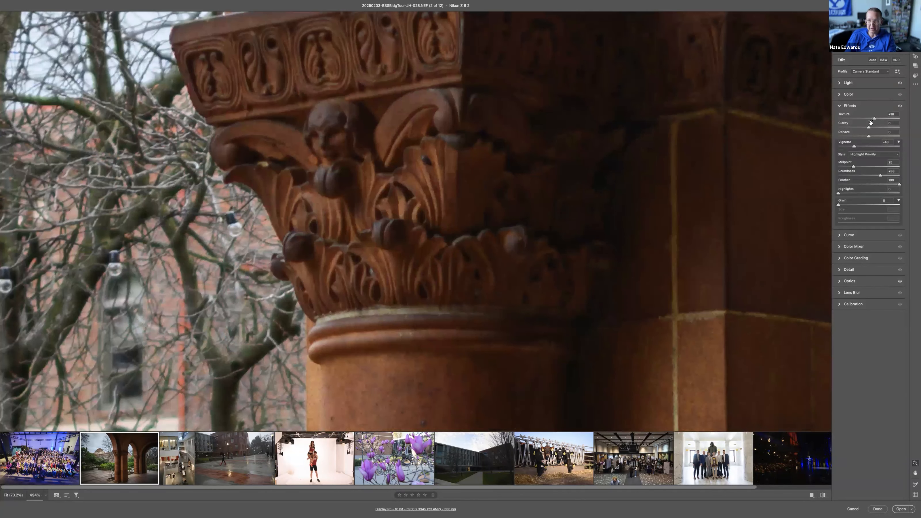
{"action": "left_click_drag", "start_coordinate": [876, 118], "coordinate": [880, 118]}
{"action": "left_click", "coordinate": [874, 128]}
{"action": "key", "text": "super+0"}
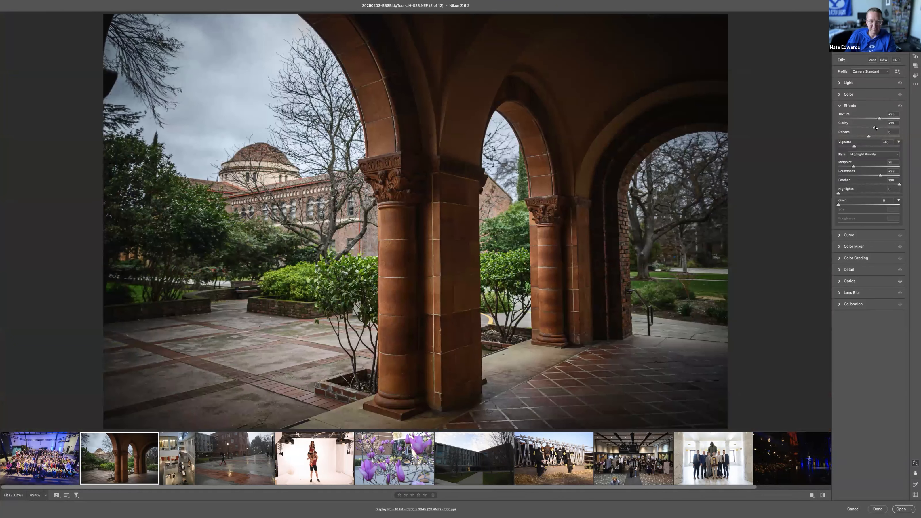
{"action": "mouse_move", "coordinate": [877, 128]}
{"action": "left_mouse_down"}
{"action": "mouse_move", "coordinate": [905, 128]}
{"action": "mouse_move", "coordinate": [874, 130]}
{"action": "left_mouse_up"}
Step: Try a higher Saturation on the archway photo
{"action": "left_click", "coordinate": [855, 96]}
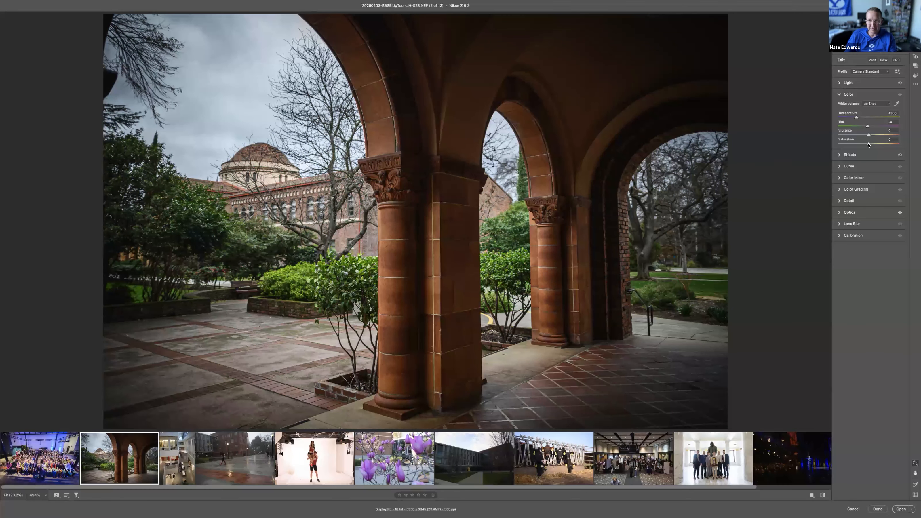
{"action": "mouse_move", "coordinate": [868, 145]}
{"action": "left_mouse_down"}
{"action": "mouse_move", "coordinate": [900, 145]}
{"action": "mouse_move", "coordinate": [876, 145]}
{"action": "left_mouse_up"}
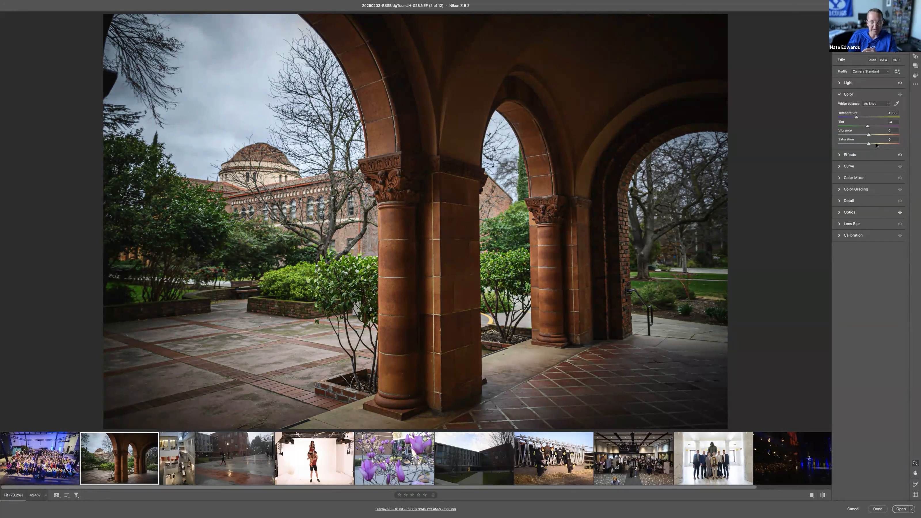
Step: Crop the archway photo tighter around the columns and dome, to about 5520 x 3673 pixels
{"action": "key", "text": "c"}
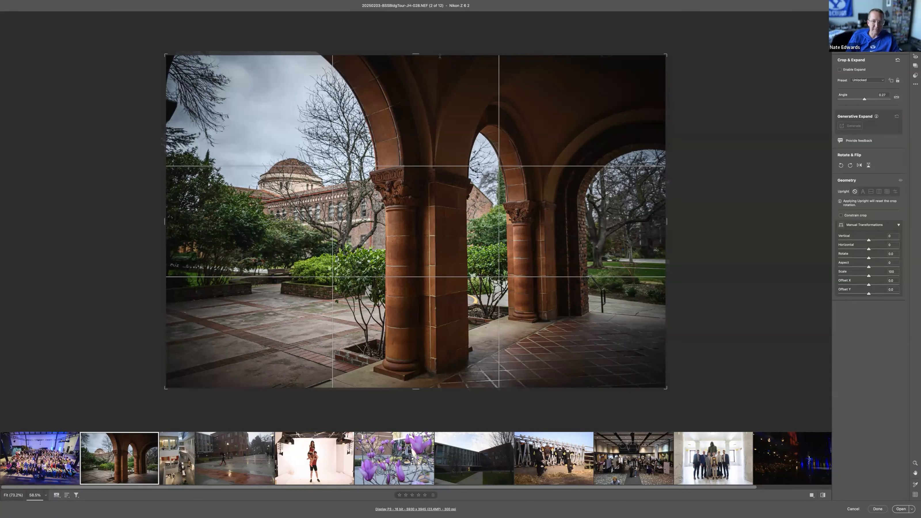
{"action": "left_click_drag", "start_coordinate": [440, 56], "coordinate": [446, 74]}
{"action": "left_click_drag", "start_coordinate": [464, 121], "coordinate": [425, 120]}
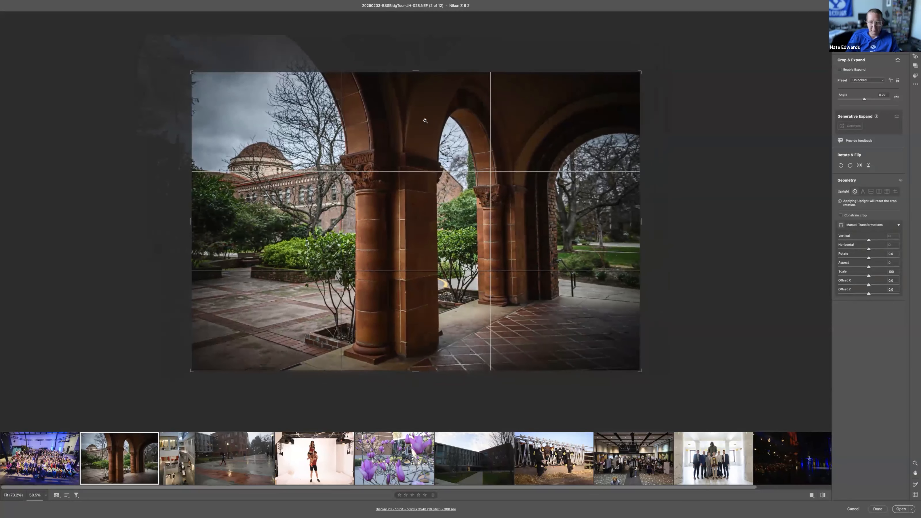
{"action": "key", "text": "Return"}
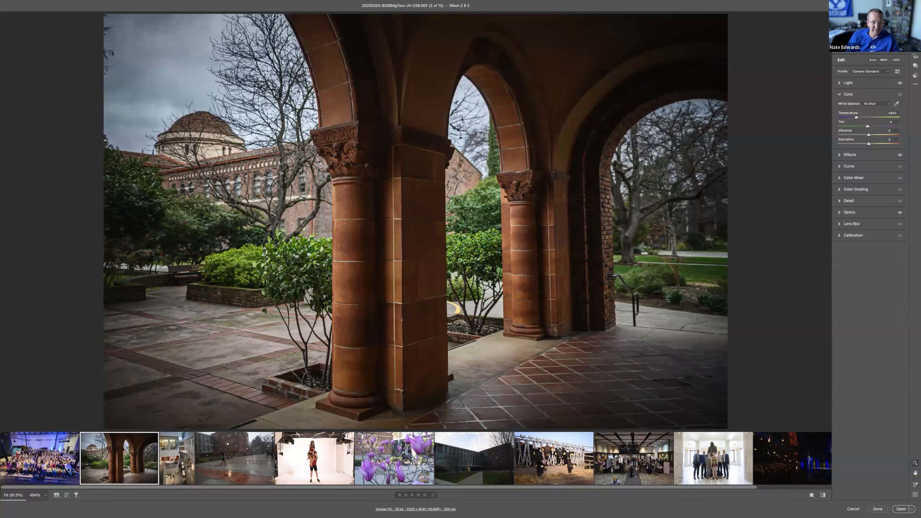
{"action": "key", "text": "c"}
{"action": "left_click_drag", "start_coordinate": [164, 54], "coordinate": [154, 48]}
{"action": "key", "text": "Return"}
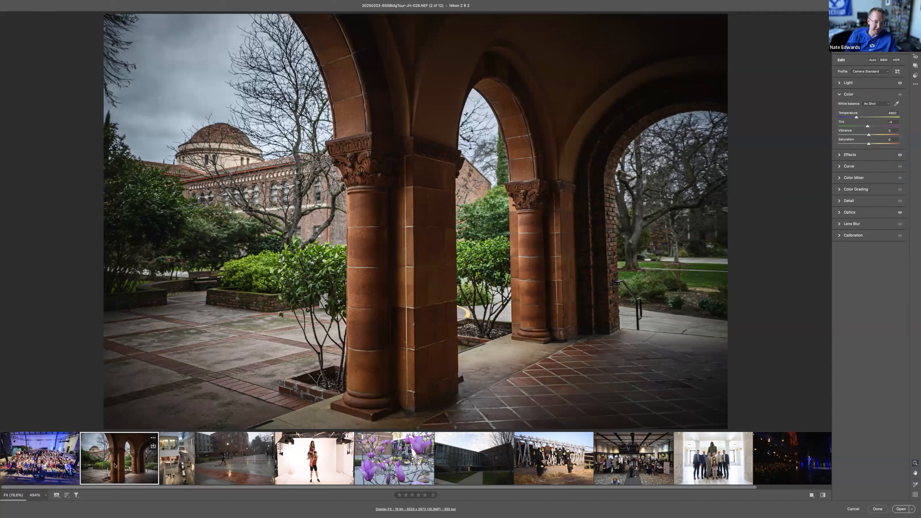
Step: Add the wet courtyard photo to the selection and synchronize the archway photo's settings to it, excluding Detail and Crop & Geometry
{"action": "left_click", "coordinate": [237, 455], "text": "super"}
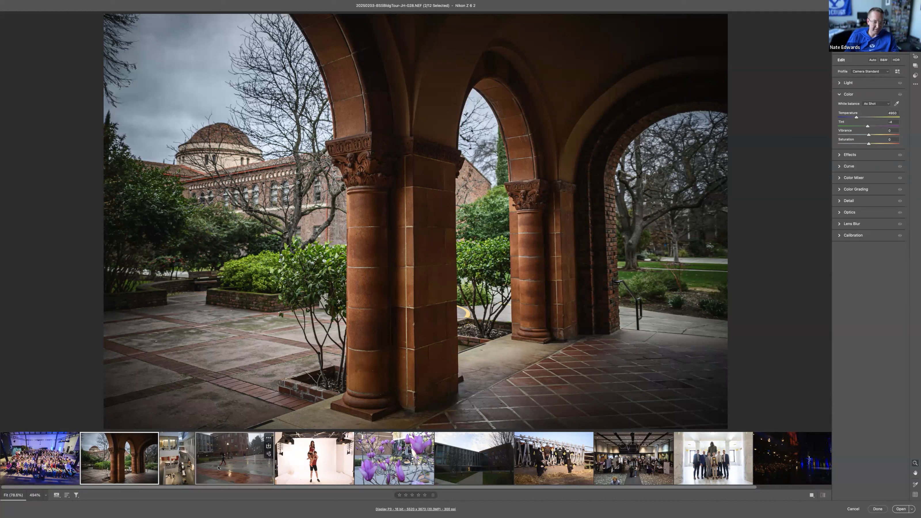
{"action": "key", "text": "alt"}
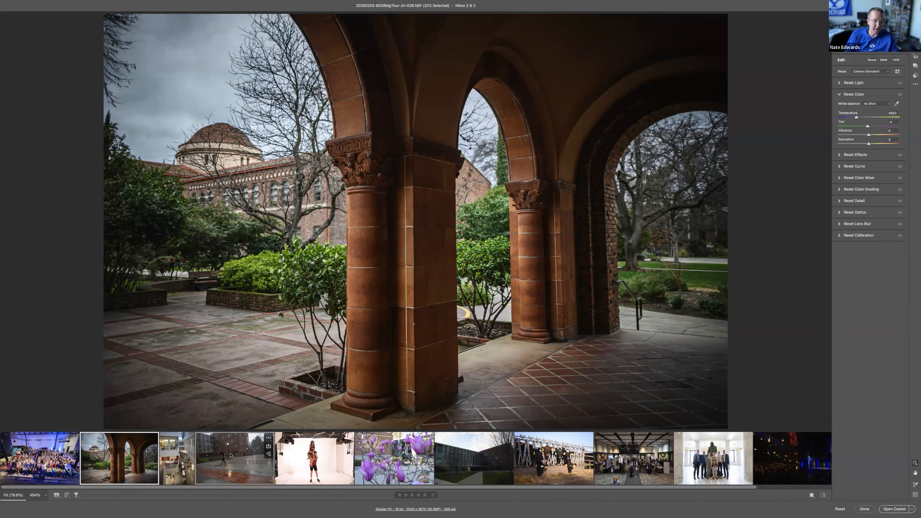
{"action": "key", "text": "alt+s"}
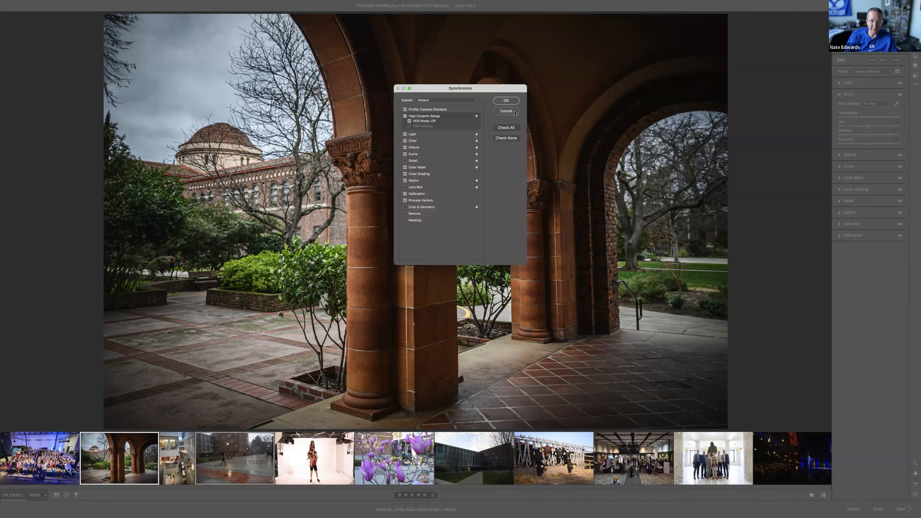
{"action": "left_click", "coordinate": [406, 161]}
{"action": "left_click", "coordinate": [405, 161]}
{"action": "left_click", "coordinate": [405, 161]}
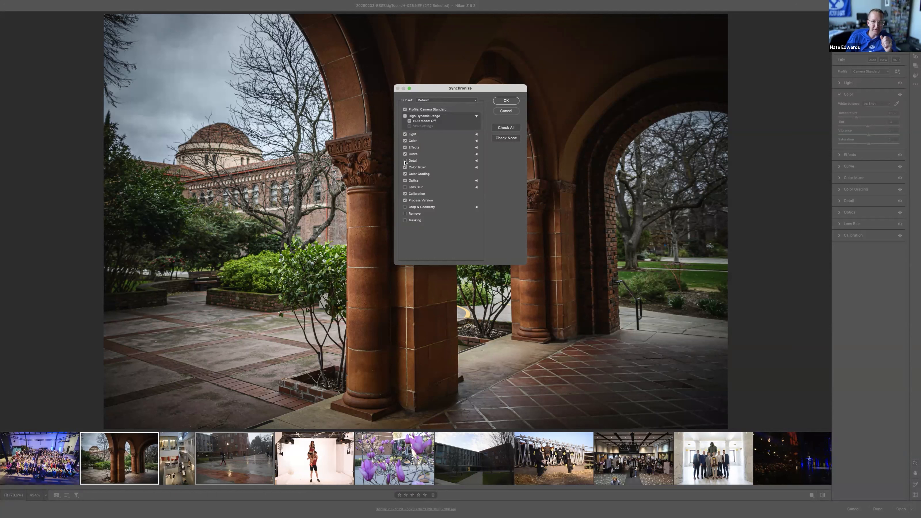
{"action": "left_click", "coordinate": [447, 101]}
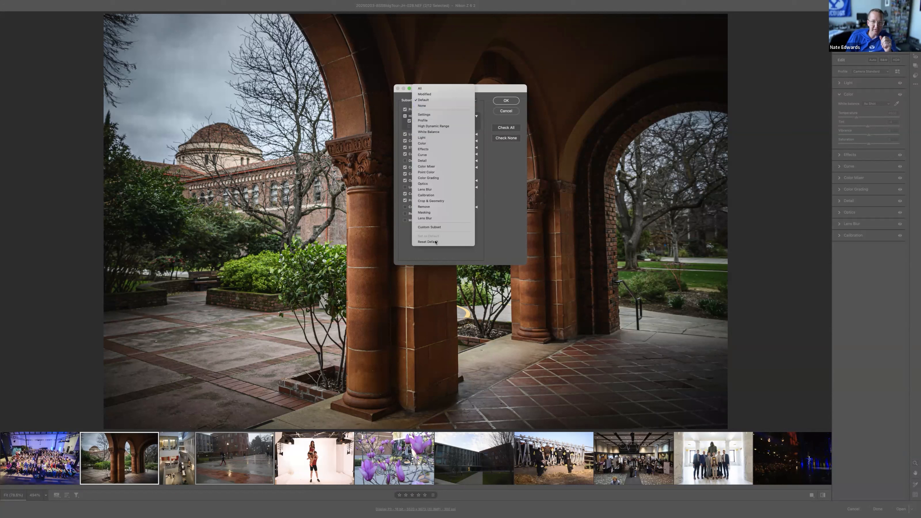
{"action": "left_click", "coordinate": [497, 91]}
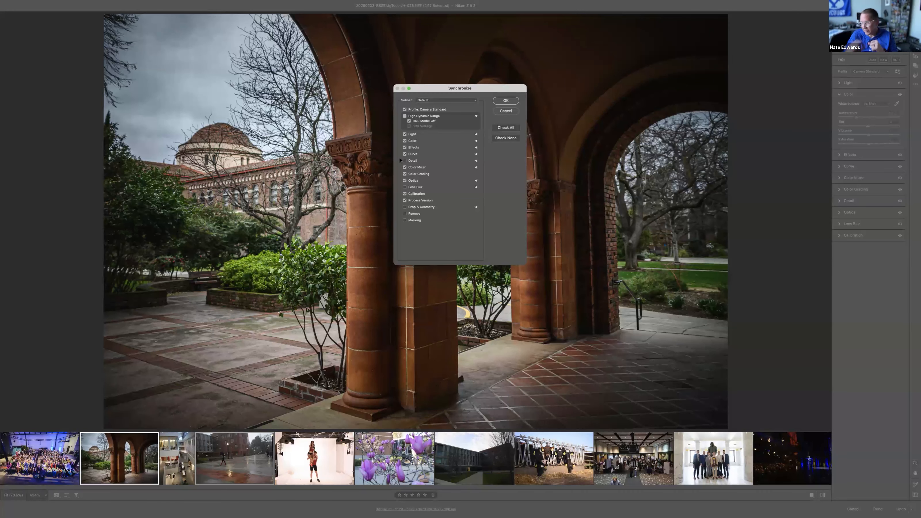
{"action": "left_click", "coordinate": [502, 101]}
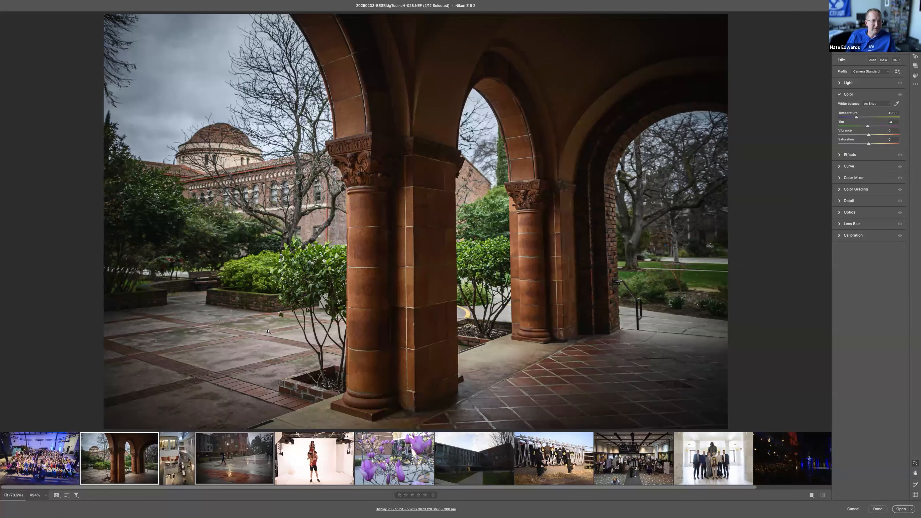
Step: Open the wet courtyard photo on its own and reset its Vignette to 0
{"action": "left_click", "coordinate": [228, 466]}
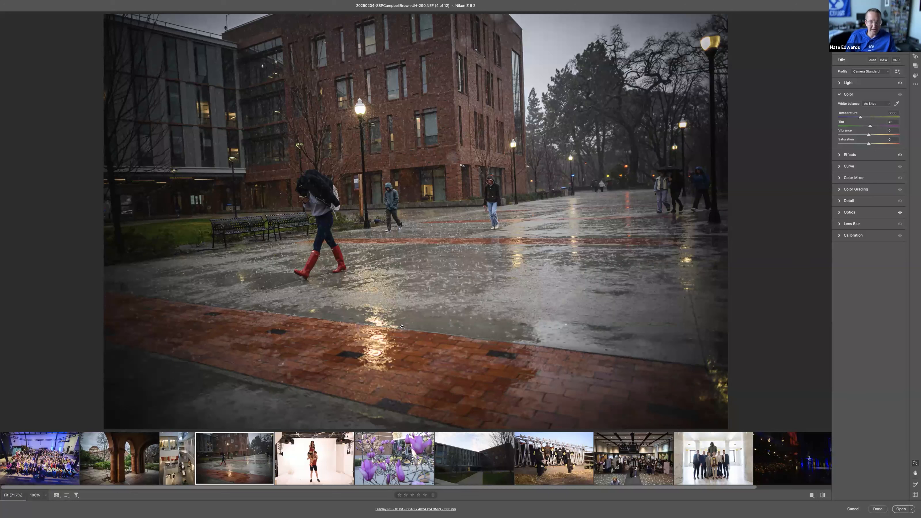
{"action": "left_click", "coordinate": [855, 157]}
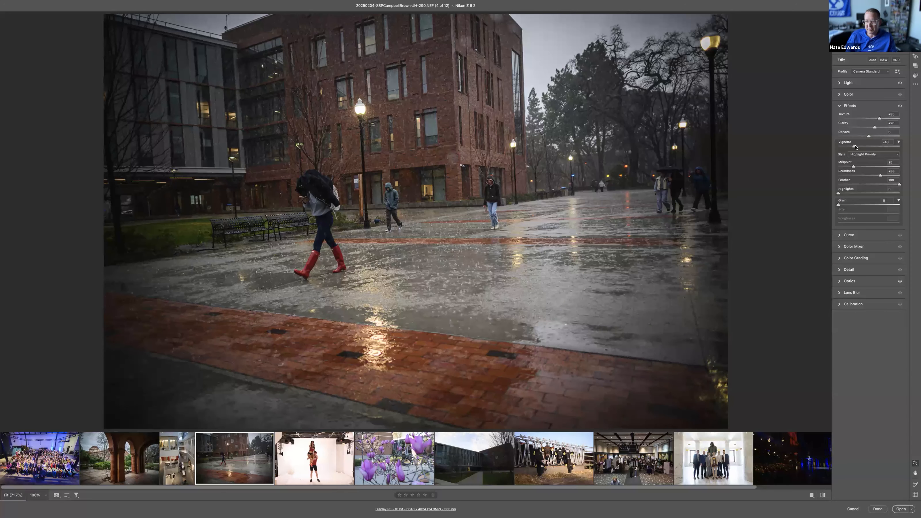
{"action": "double_click", "coordinate": [855, 146]}
Step: Straighten the wet courtyard photo to an angle of about 2.5 degrees, aligning it to the base of the buildings
{"action": "key", "text": "c"}
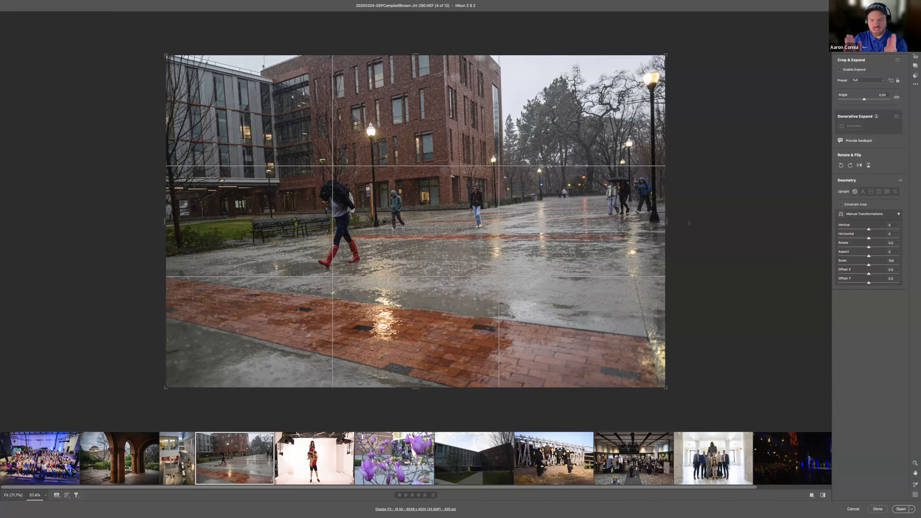
{"action": "key", "text": "e"}
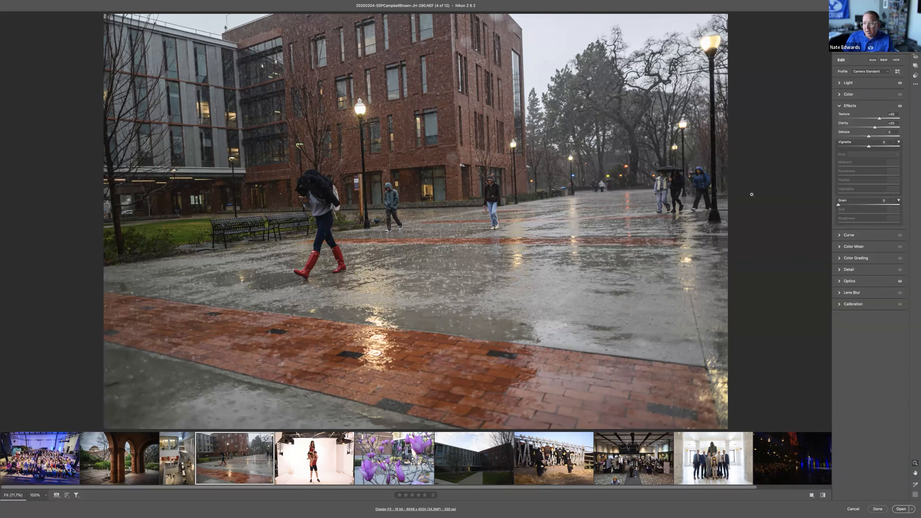
{"action": "key", "text": "c"}
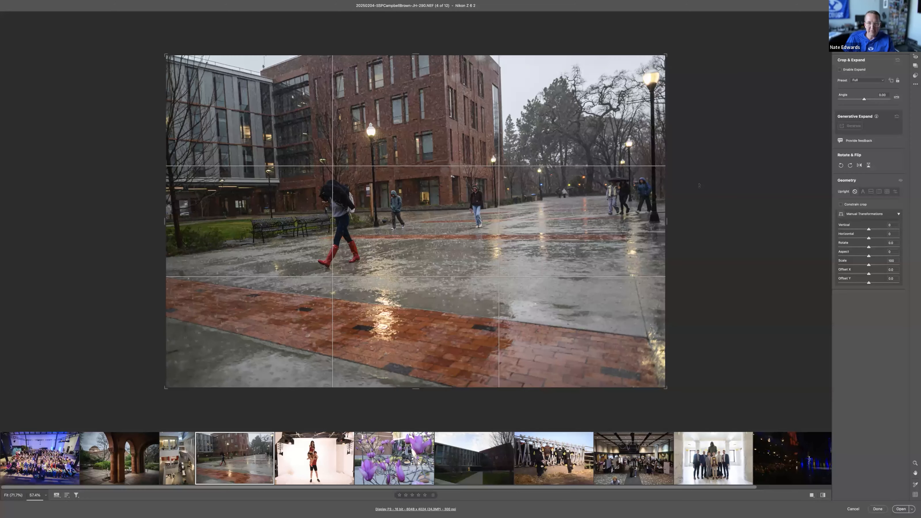
{"action": "left_click_drag", "start_coordinate": [700, 186], "coordinate": [701, 199]}
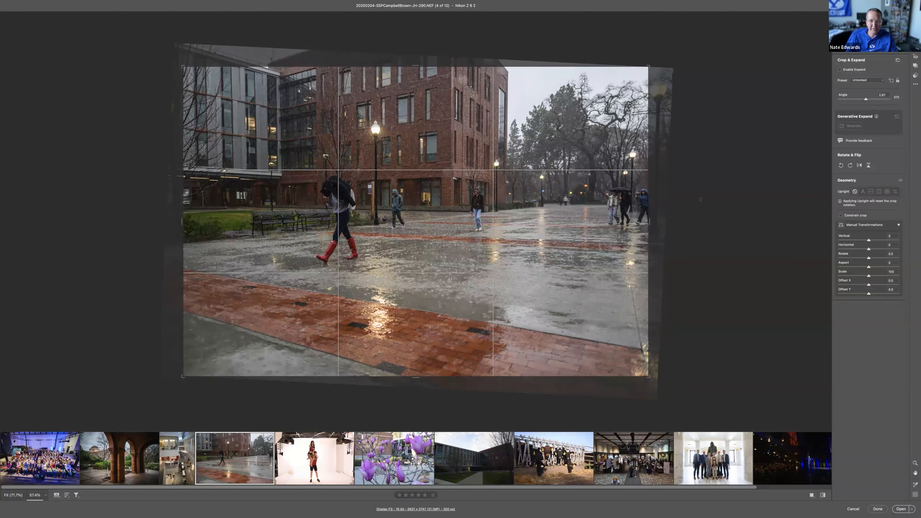
{"action": "key", "text": "a"}
{"action": "left_click_drag", "start_coordinate": [211, 205], "coordinate": [675, 208]}
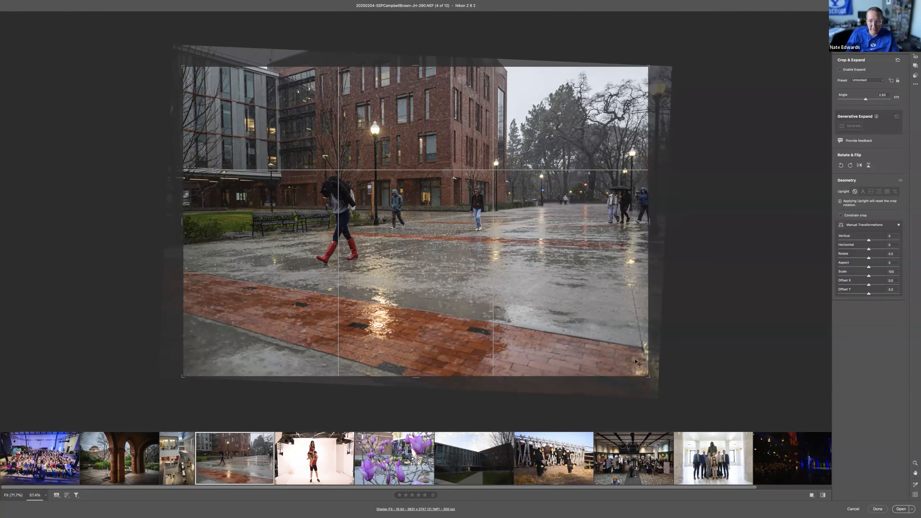
Step: Crop the wet courtyard photo around the walker in red boots and the brick building, to about 4200 x 2800 pixels
{"action": "key", "text": "shift"}
{"action": "left_click_drag", "start_coordinate": [647, 374], "coordinate": [664, 388]}
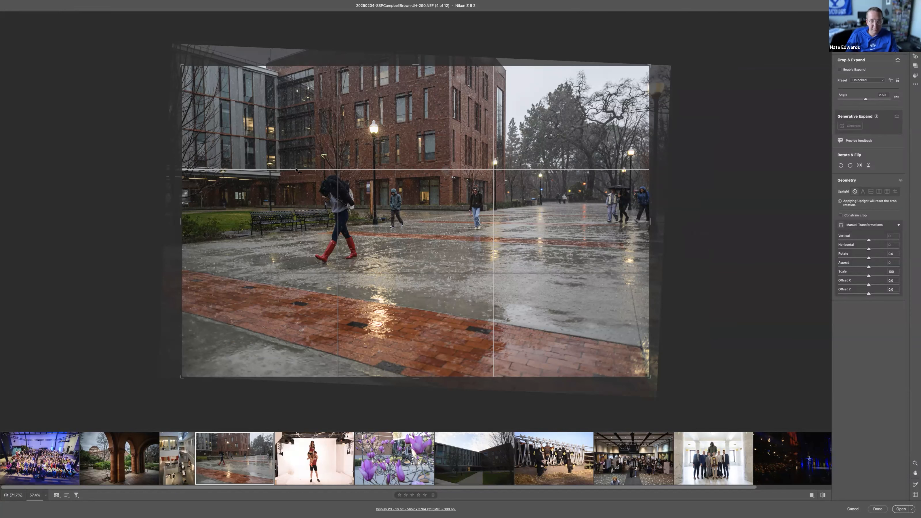
{"action": "left_click_drag", "start_coordinate": [650, 295], "coordinate": [590, 287]}
{"action": "left_click_drag", "start_coordinate": [532, 261], "coordinate": [530, 294]}
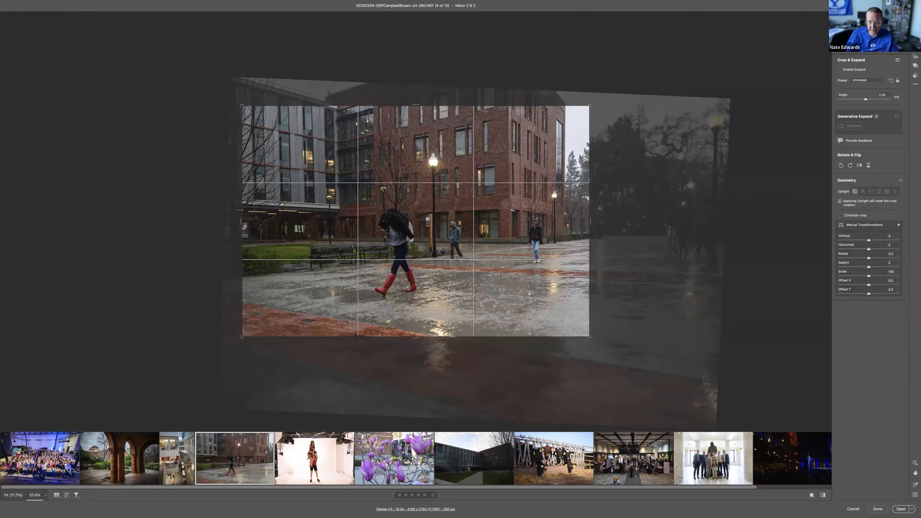
{"action": "key", "text": "Return"}
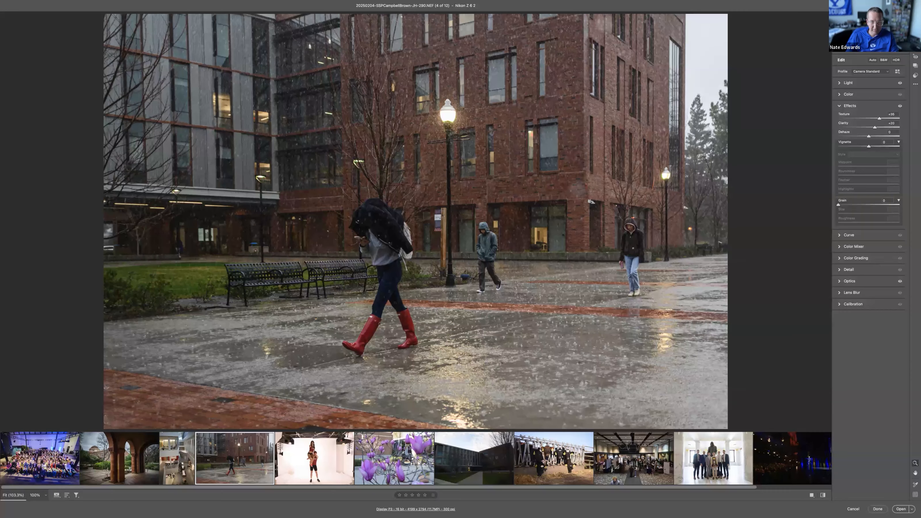
Step: Brighten the walker in red boots with a brush mask at about +0.65 Exposure, and give the whole photo a Vignette of about -18
{"action": "key", "text": "k"}
{"action": "left_click", "coordinate": [374, 257]}
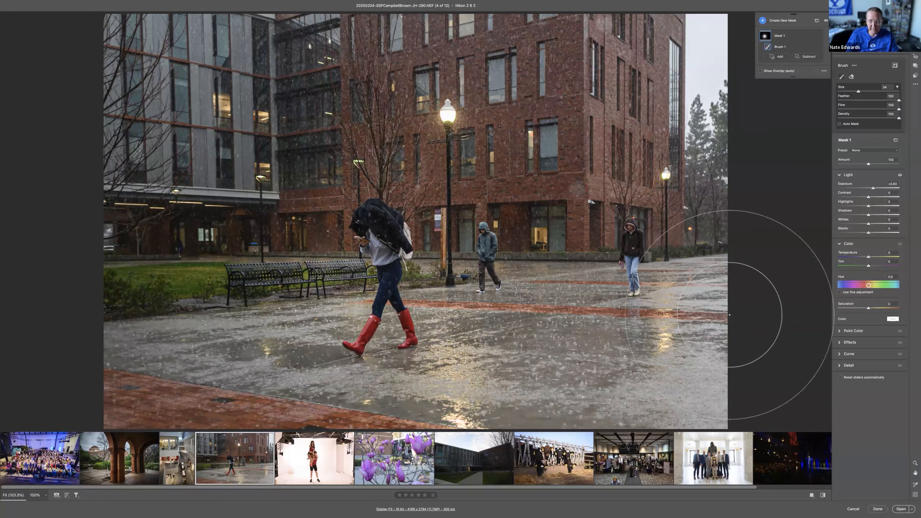
{"action": "key", "text": "e"}
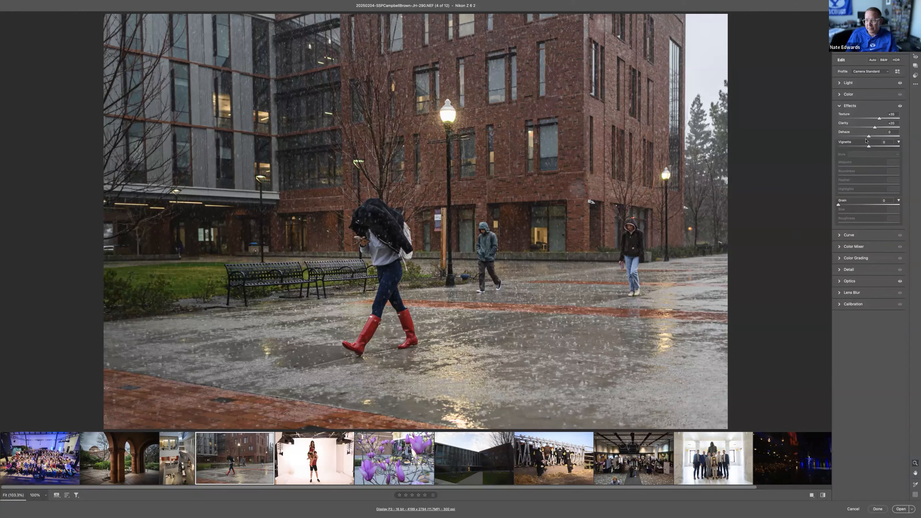
{"action": "mouse_move", "coordinate": [869, 146]}
{"action": "left_mouse_down"}
{"action": "mouse_move", "coordinate": [844, 167]}
{"action": "mouse_move", "coordinate": [867, 177]}
{"action": "left_mouse_up"}
Step: Add a second brush mask over the grey building facade with Exposure at about +0.45
{"action": "key", "text": "k"}
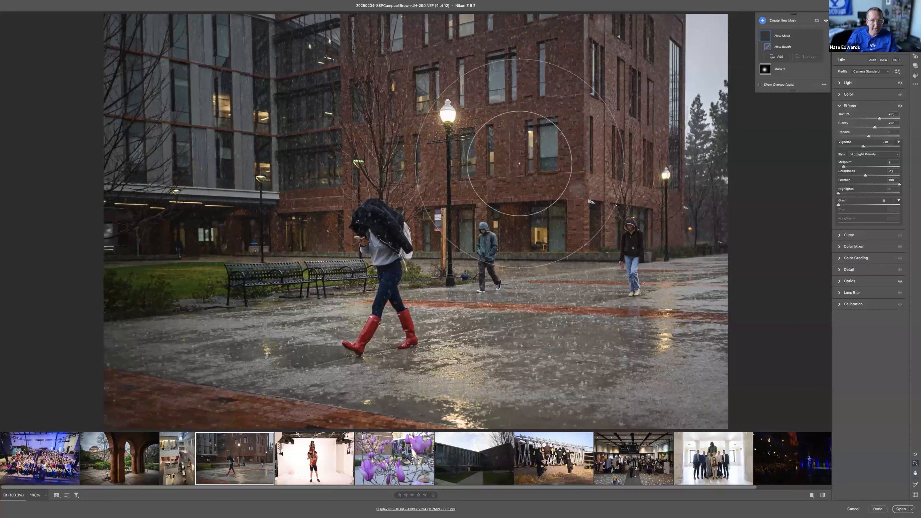
{"action": "left_click_drag", "start_coordinate": [874, 187], "coordinate": [872, 188]}
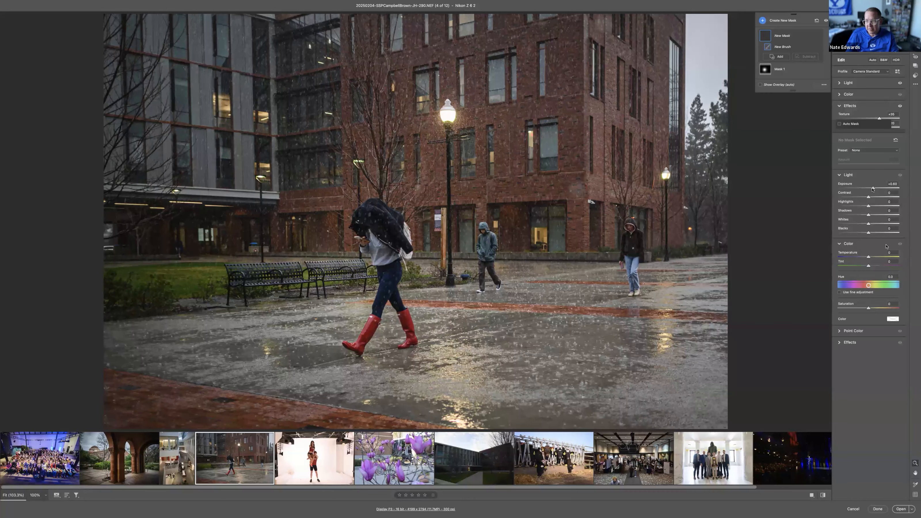
{"action": "left_click", "coordinate": [215, 102]}
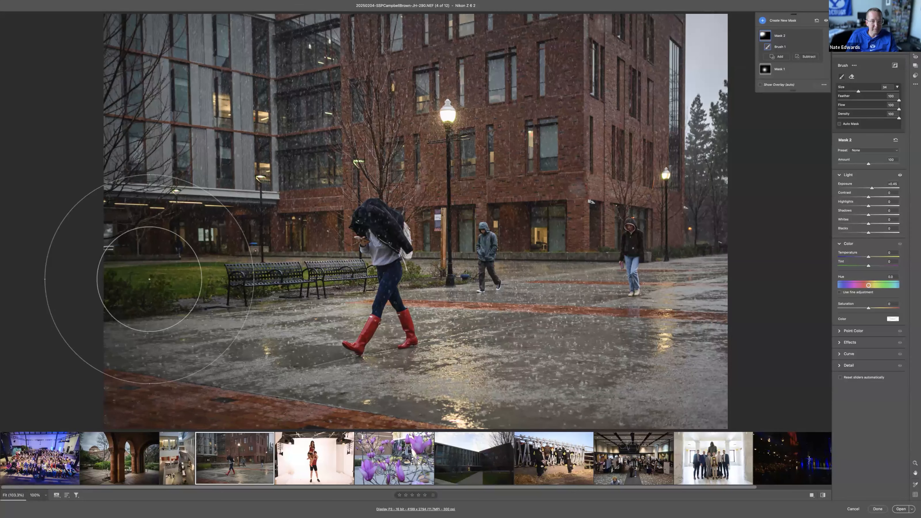
{"action": "key", "text": "e"}
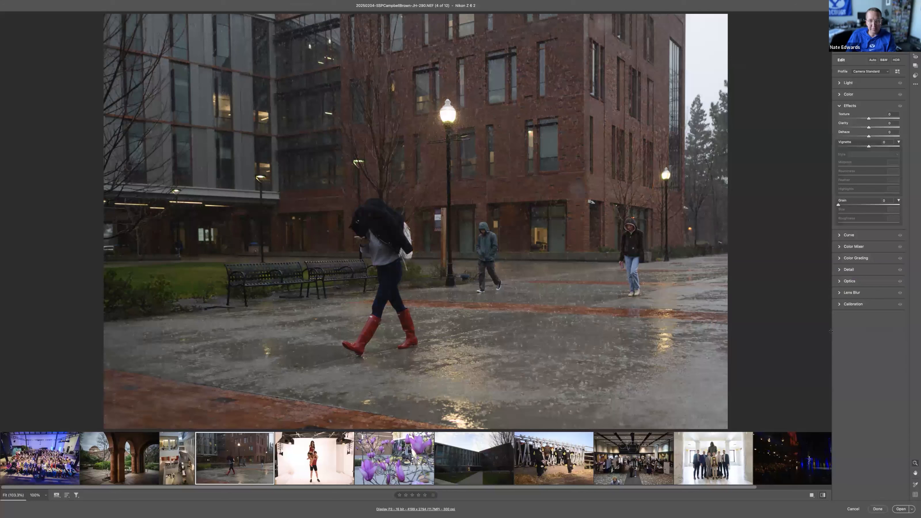
Step: Compare the wet courtyard photo with its unedited version and reduce its Clarity and Texture
{"action": "key", "text": "backslash"}
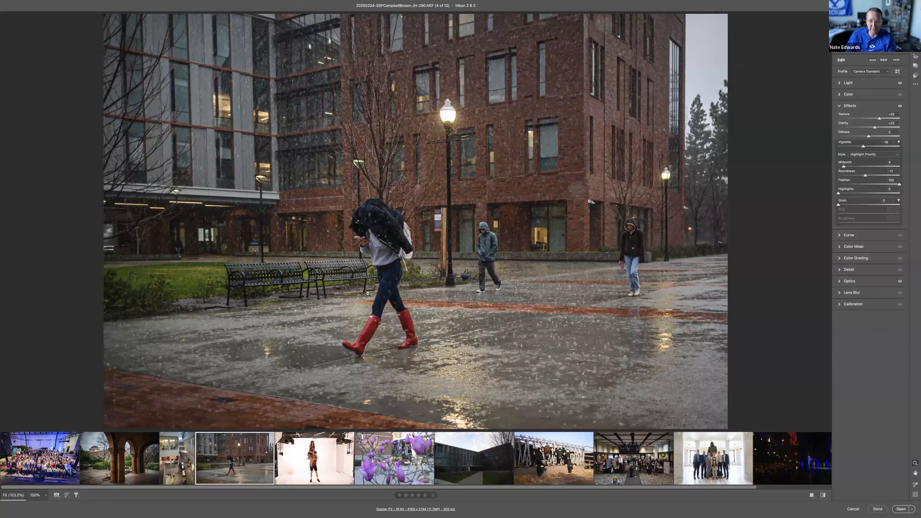
{"action": "key", "text": "backslash"}
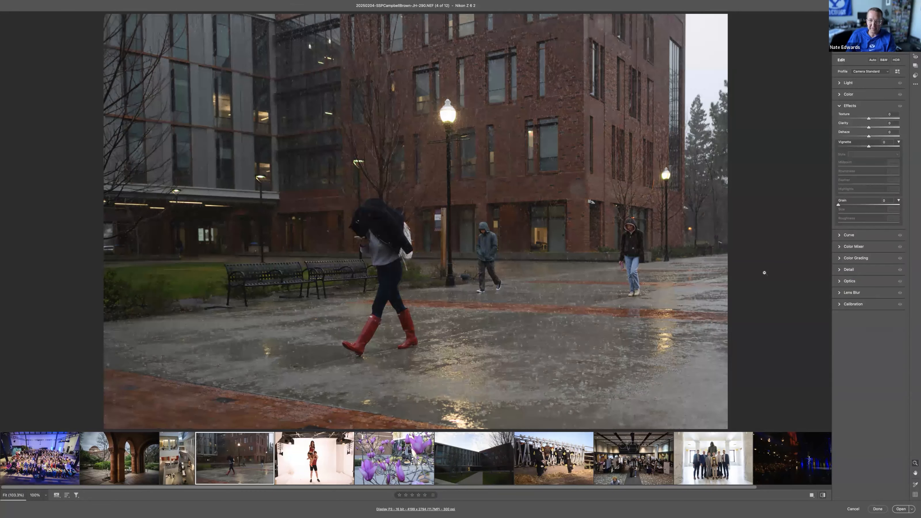
{"action": "key", "text": "backslash"}
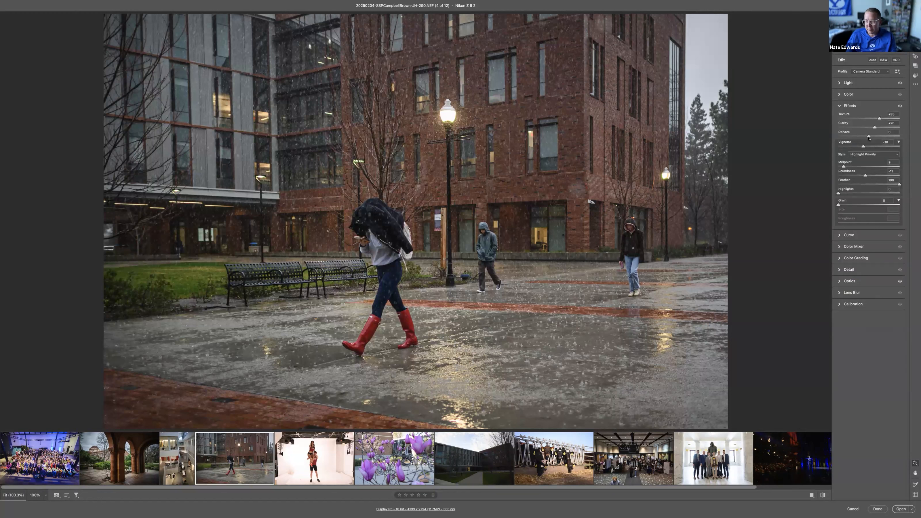
{"action": "left_click_drag", "start_coordinate": [875, 127], "coordinate": [870, 128]}
{"action": "left_click_drag", "start_coordinate": [879, 119], "coordinate": [877, 120]}
{"action": "left_click", "coordinate": [850, 87]}
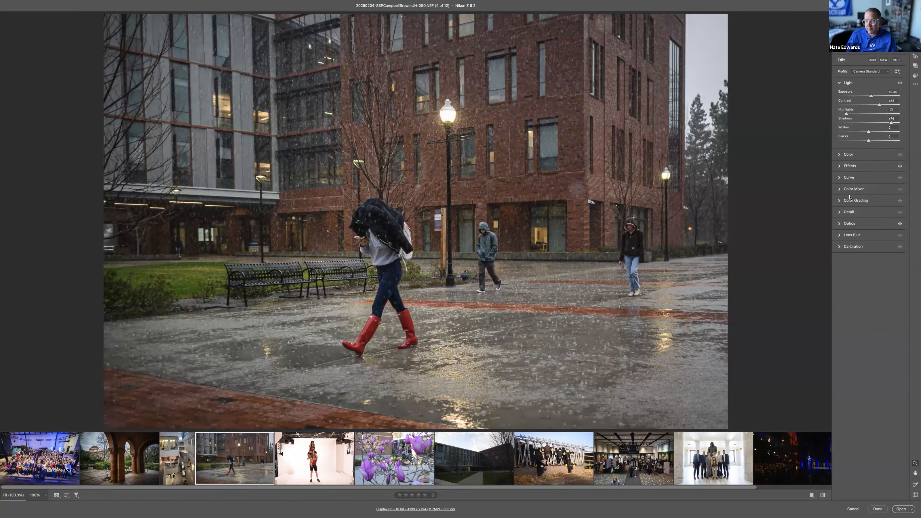
Step: Try turning off the lens profile corrections and lowering the Distortion correction amount, restoring both
{"action": "left_click", "coordinate": [845, 224]}
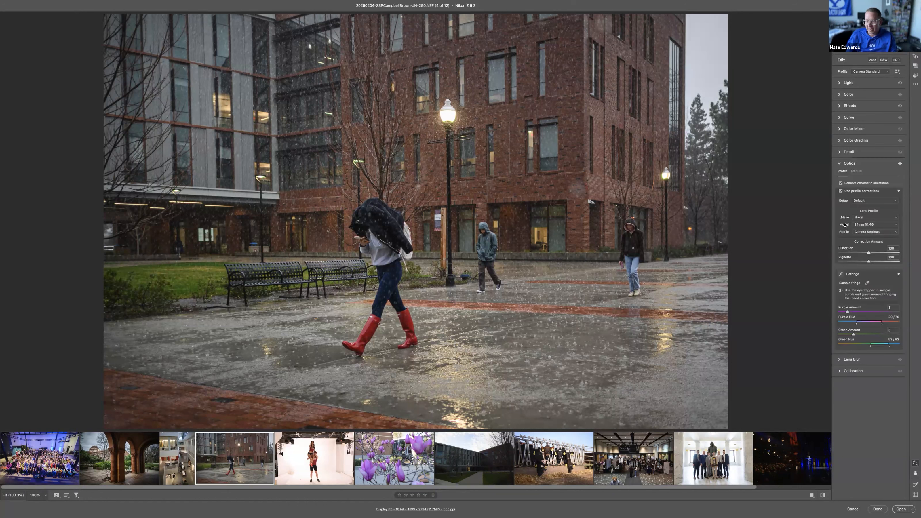
{"action": "left_click", "coordinate": [841, 191]}
{"action": "left_click", "coordinate": [841, 191]}
{"action": "mouse_move", "coordinate": [865, 253]}
{"action": "left_mouse_down"}
{"action": "mouse_move", "coordinate": [894, 257]}
{"action": "mouse_move", "coordinate": [858, 254]}
{"action": "left_mouse_up"}
{"action": "double_click", "coordinate": [857, 252]}
Step: Try the Auto, Level, Vertical and Full Upright perspective corrections on the wet courtyard photo
{"action": "key", "text": "c"}
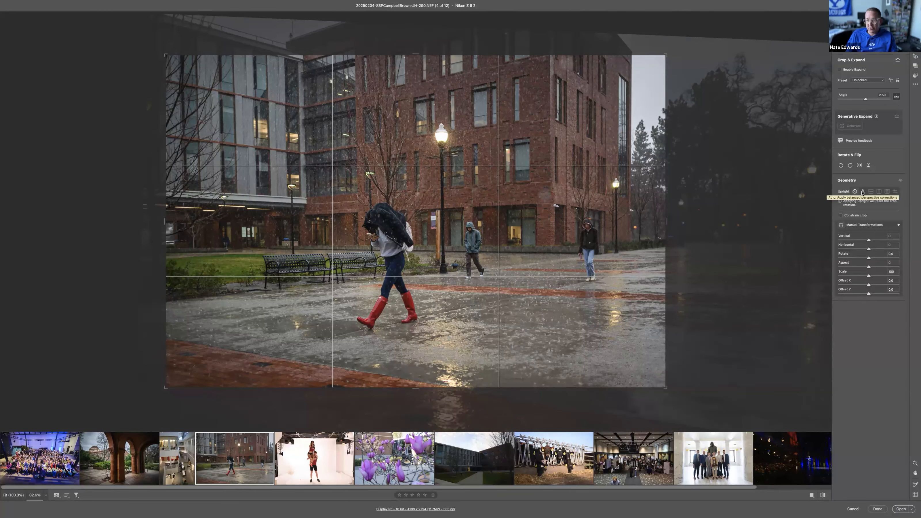
{"action": "left_click", "coordinate": [863, 192]}
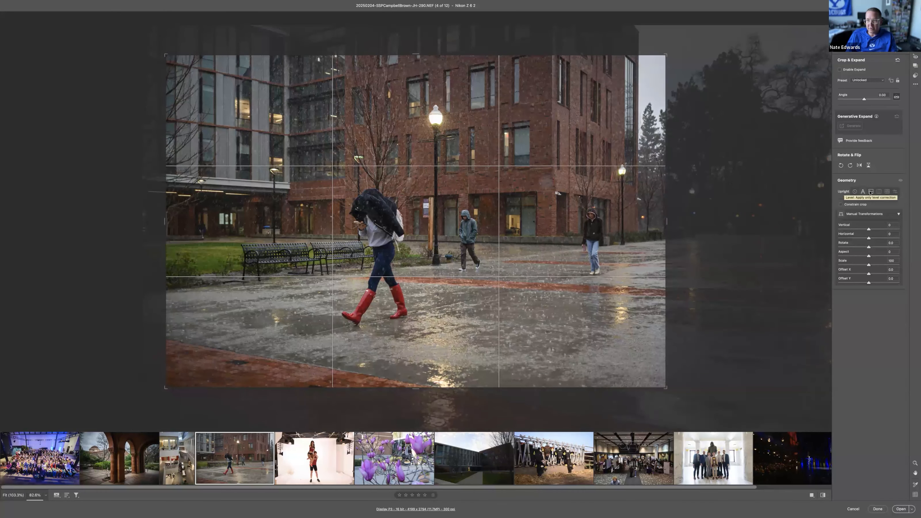
{"action": "left_click", "coordinate": [871, 191]}
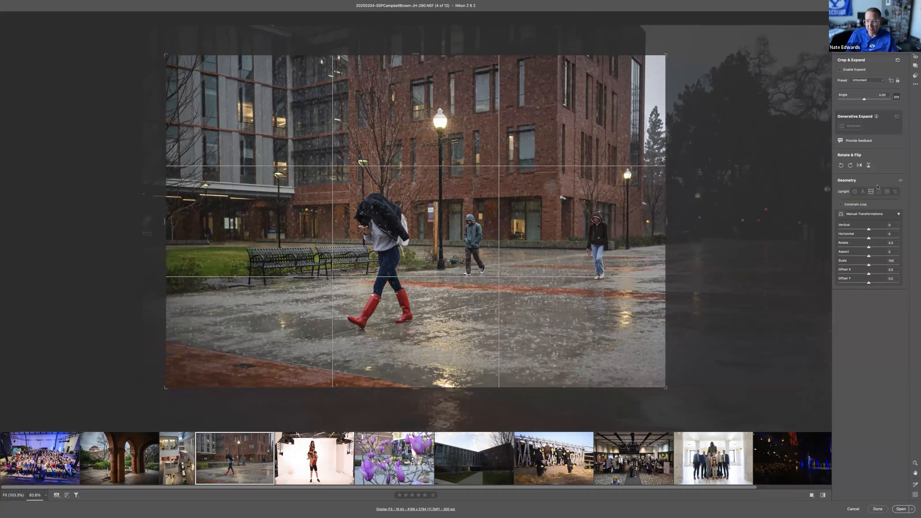
{"action": "left_click", "coordinate": [878, 191]}
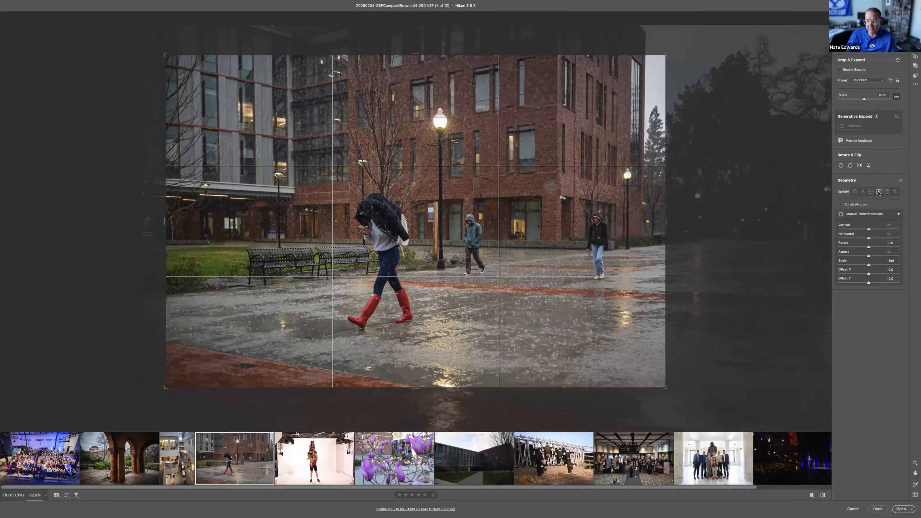
{"action": "left_click", "coordinate": [887, 192]}
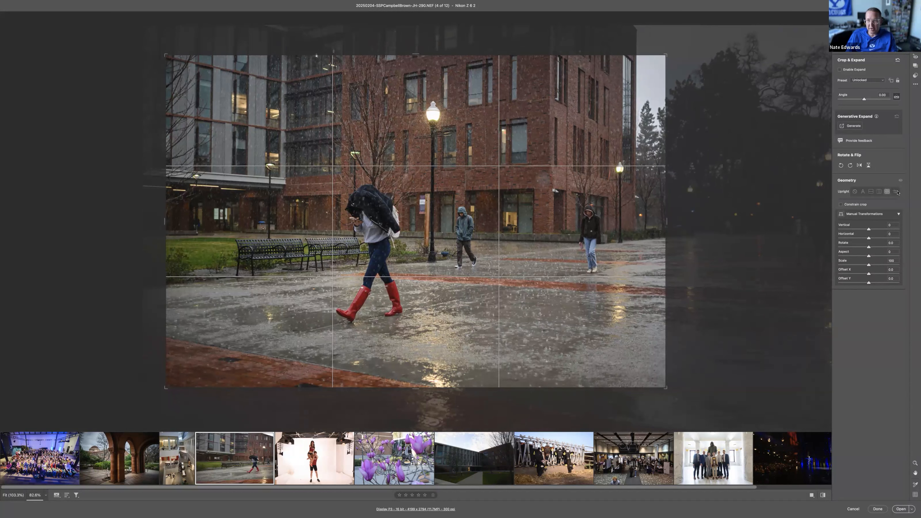
Step: Correct the perspective with Guided Upright, drawing vertical guides along the brick building's far edge and the grey facade and a horizontal guide along the buildings' base
{"action": "left_click", "coordinate": [895, 192]}
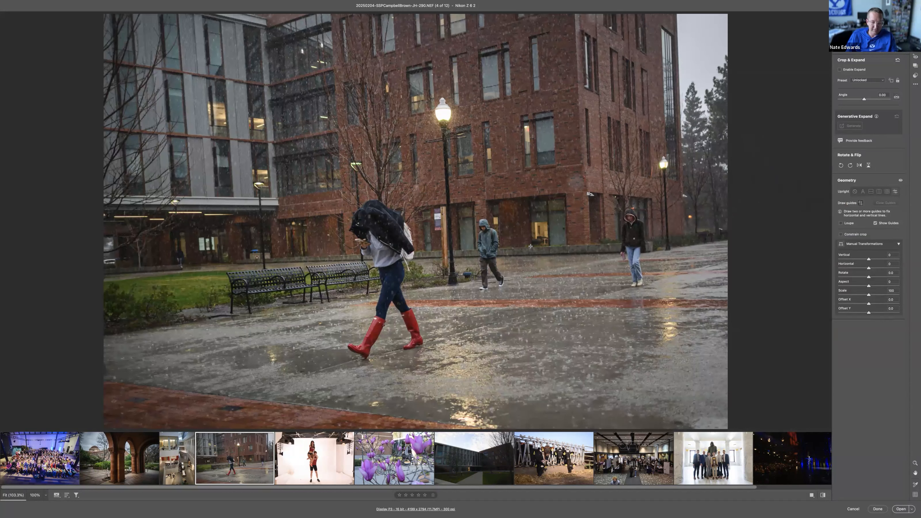
{"action": "left_click_drag", "start_coordinate": [677, 34], "coordinate": [685, 220]}
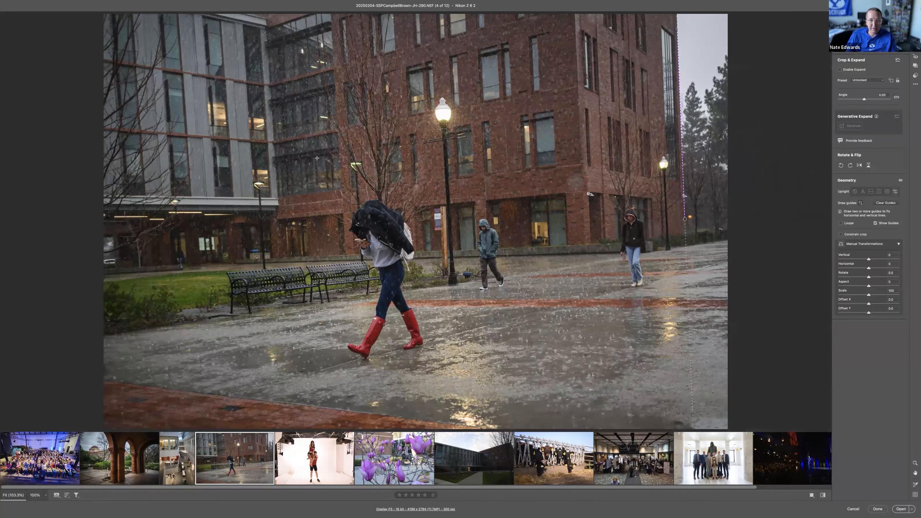
{"action": "left_click_drag", "start_coordinate": [177, 16], "coordinate": [191, 201]}
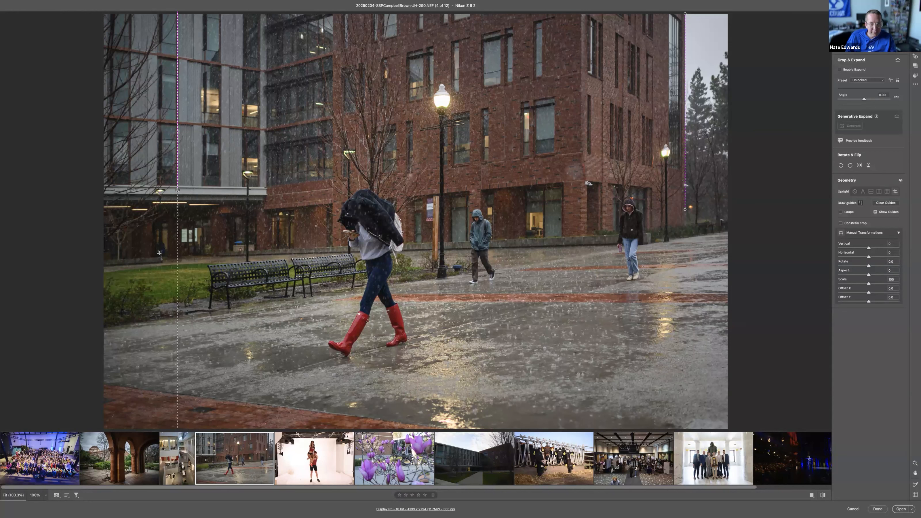
{"action": "left_click_drag", "start_coordinate": [162, 247], "coordinate": [800, 243]}
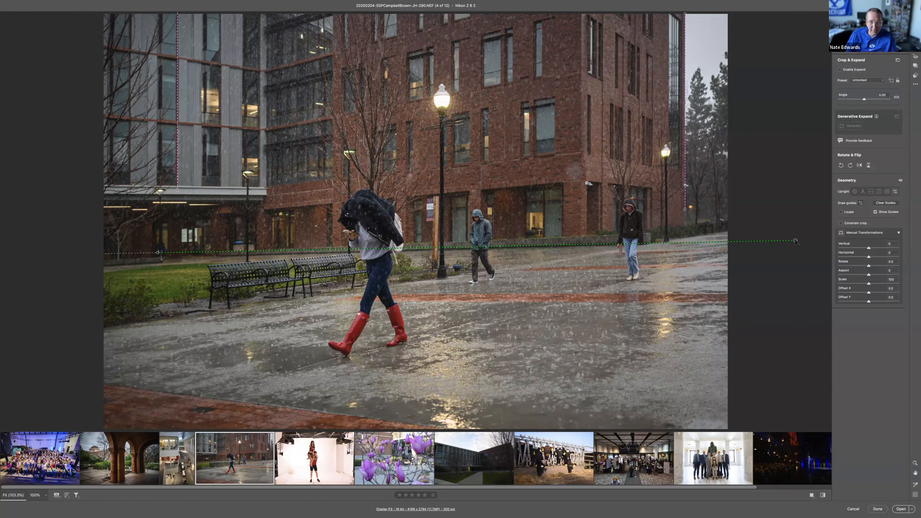
Step: Tighten the wet courtyard photo's crop to about 3940 x 2620 pixels and apply it
{"action": "key", "text": "c"}
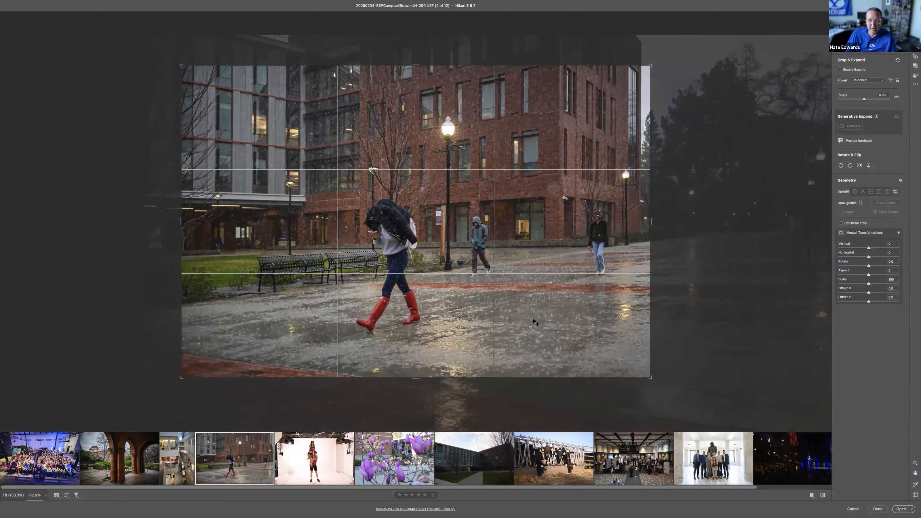
{"action": "key", "text": "Return"}
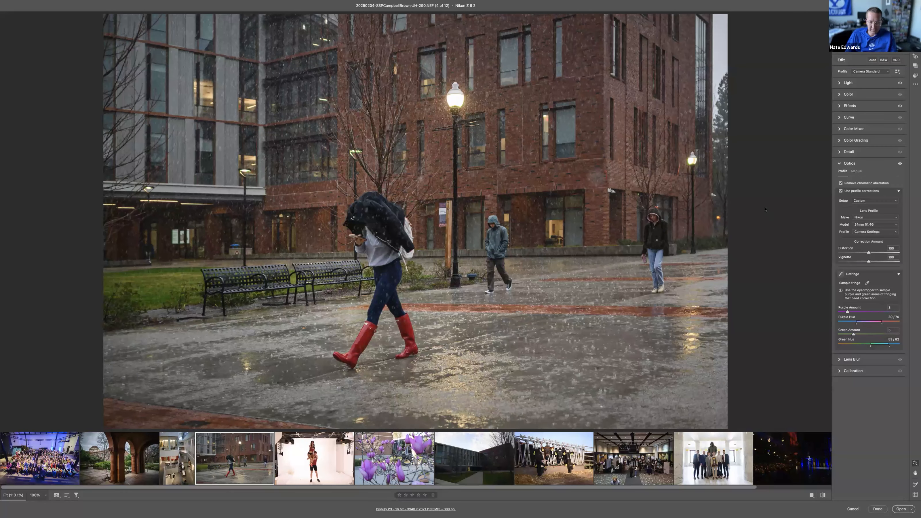
{"action": "key", "text": "c"}
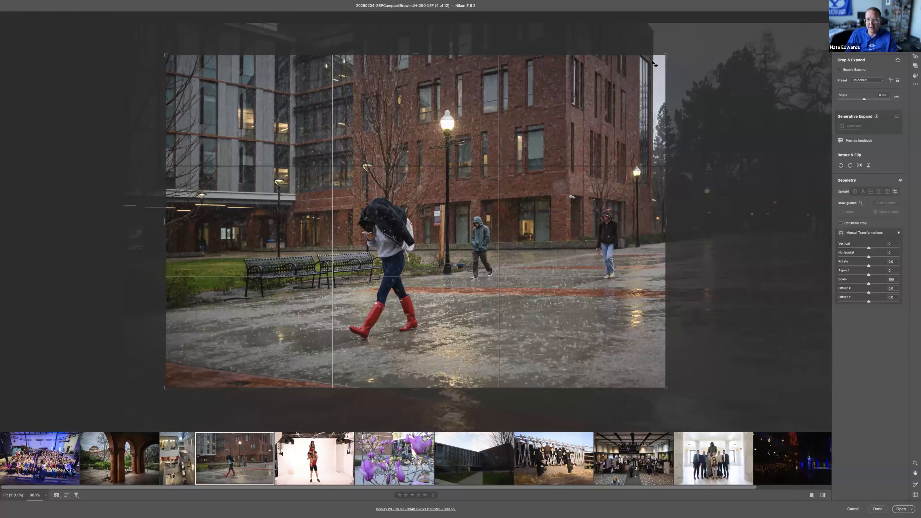
{"action": "scroll", "coordinate": [645, 208], "scroll_direction": "up", "scroll_amount": 2}
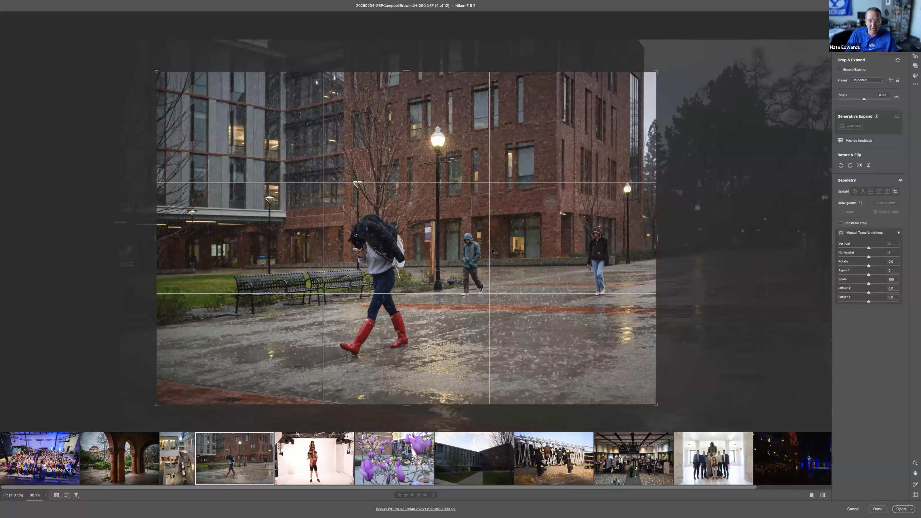
{"action": "scroll", "coordinate": [467, 253], "scroll_direction": "down", "scroll_amount": 2}
{"action": "scroll", "coordinate": [467, 253], "scroll_direction": "left", "scroll_amount": 2}
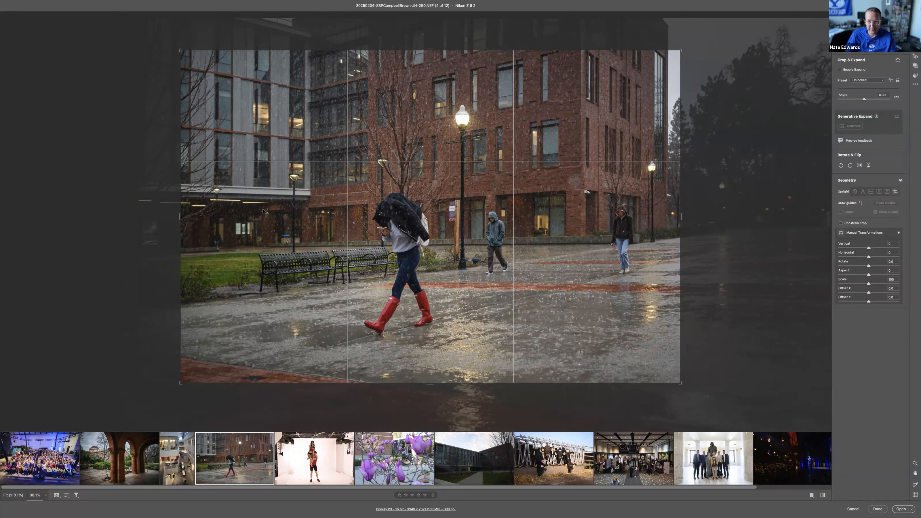
Step: Shift the wet courtyard photo's crop to take in more of the trees beside the brick building, and apply it
{"action": "key", "text": "Return"}
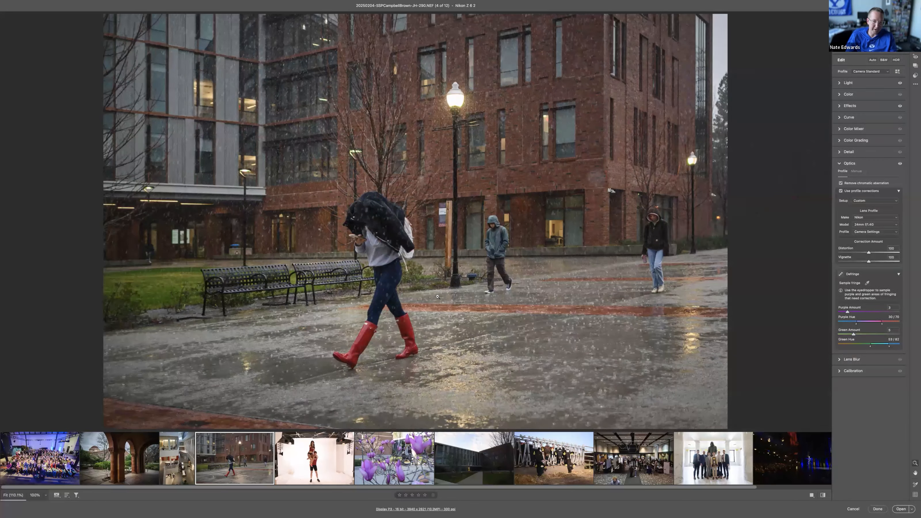
{"action": "key", "text": "c"}
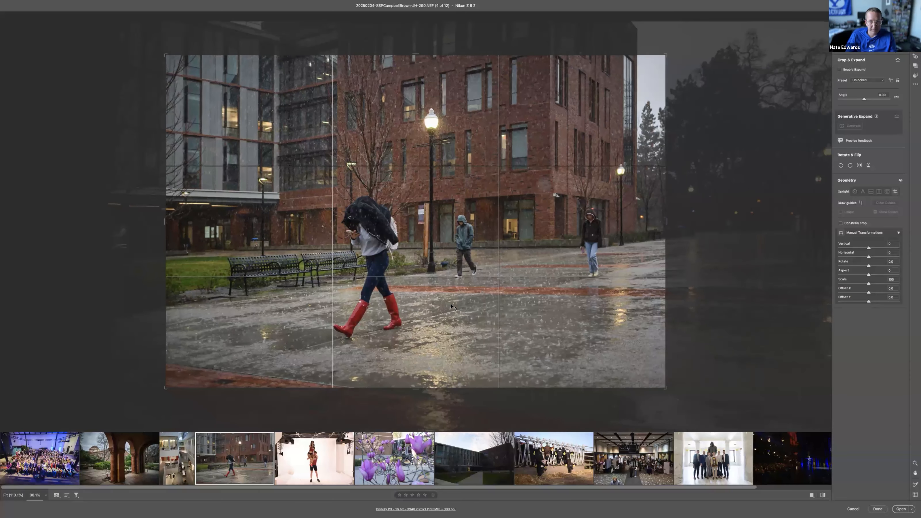
{"action": "key", "text": "Return"}
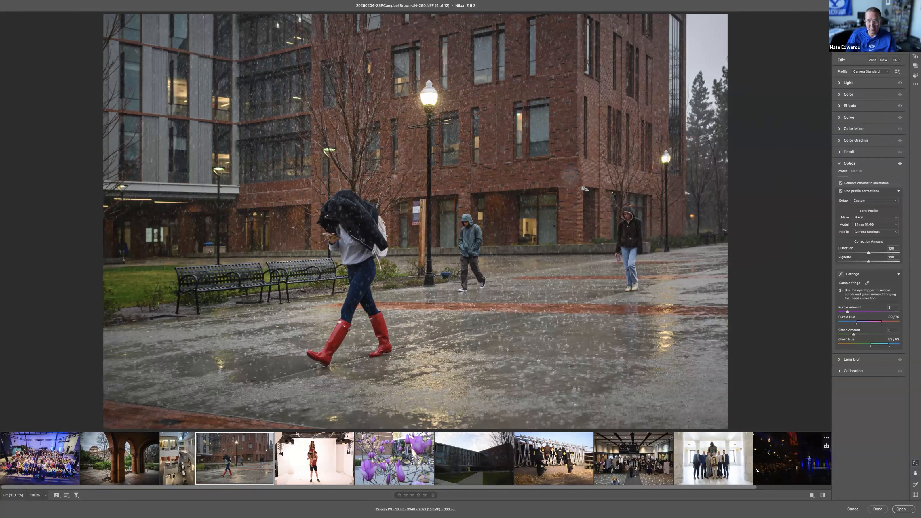
Step: Open the dark theatre photo Hamilton.NEF, straighten it with a slight crop rotation and apply the crop
{"action": "scroll", "coordinate": [671, 463], "scroll_direction": "right", "scroll_amount": 3}
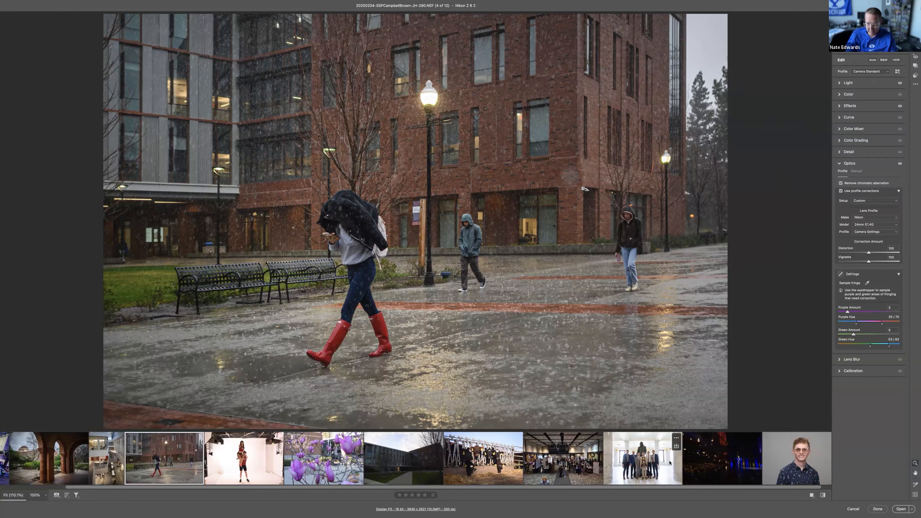
{"action": "left_click", "coordinate": [693, 468]}
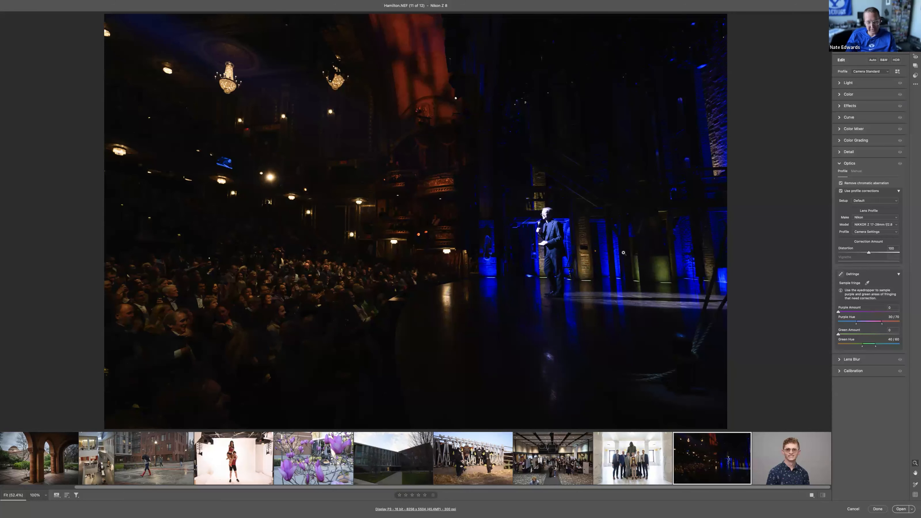
{"action": "key", "text": "c"}
{"action": "left_click_drag", "start_coordinate": [682, 254], "coordinate": [681, 255]}
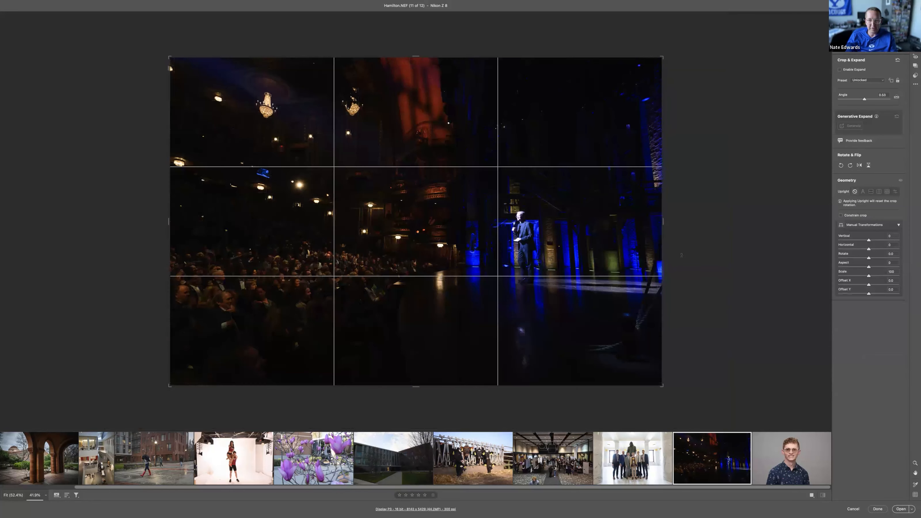
{"action": "key", "text": "Return"}
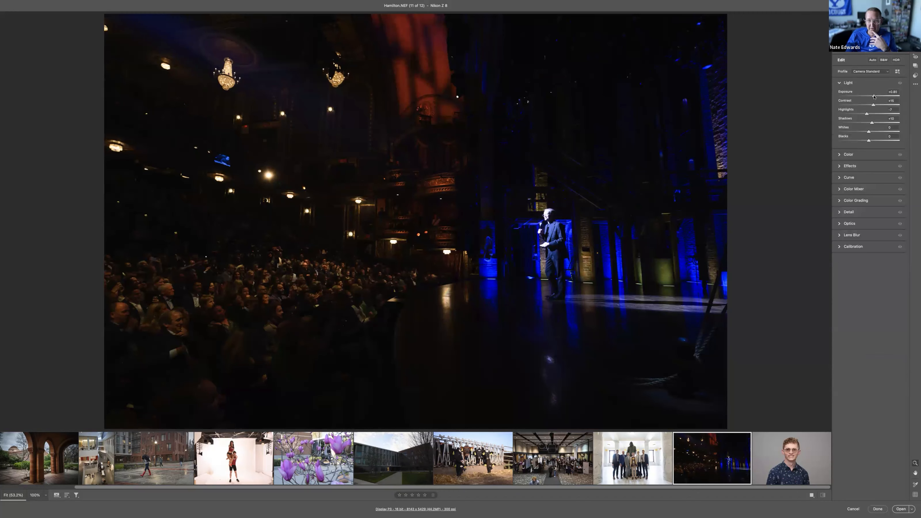
Step: Raise the theatre photo's Exposure to about +2.1 and lower its Highlights to -100
{"action": "left_click_drag", "start_coordinate": [873, 97], "coordinate": [881, 96]}
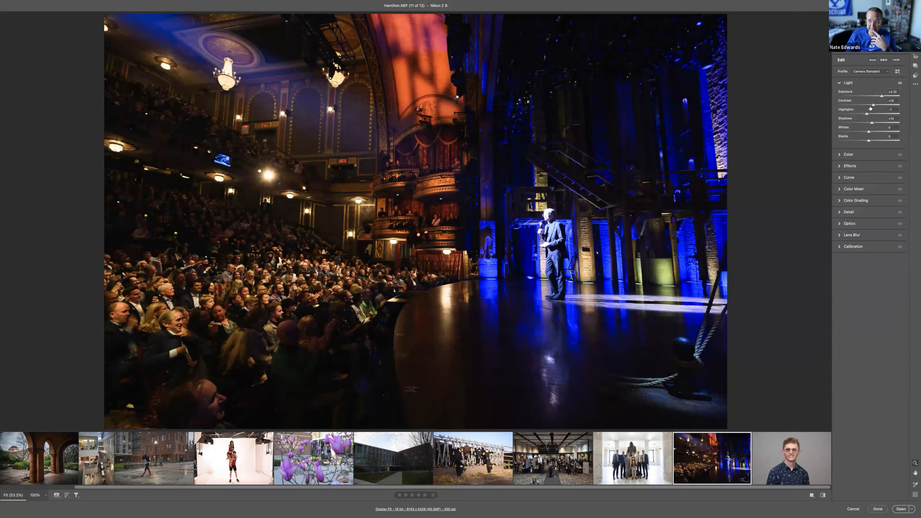
{"action": "left_click_drag", "start_coordinate": [867, 115], "coordinate": [845, 113]}
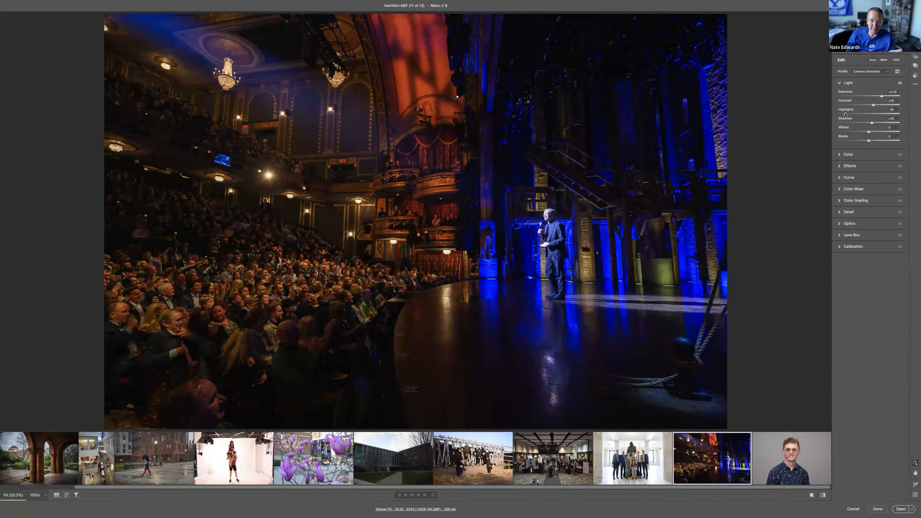
{"action": "left_click_drag", "start_coordinate": [845, 114], "coordinate": [841, 114]}
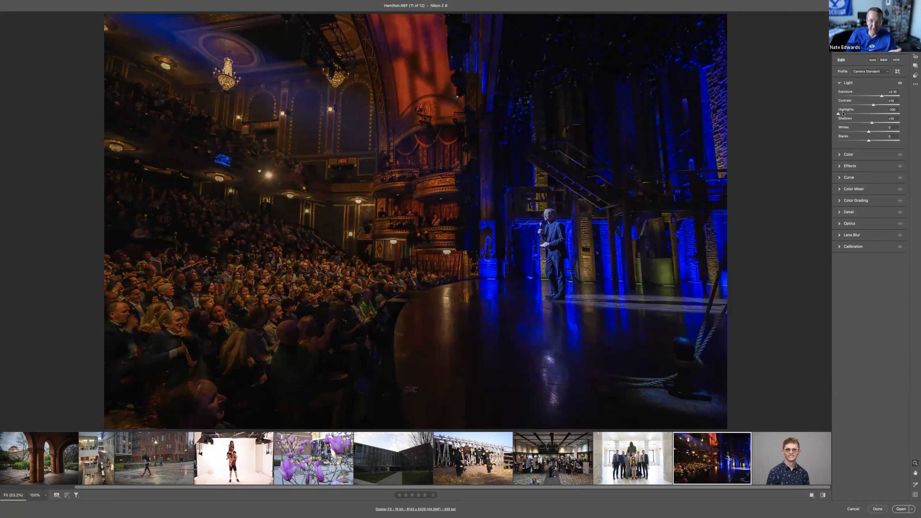
Step: Compare Highlights settings on the speaker's brightly lit face, settling on about -76 for the whole theatre photo
{"action": "left_click_drag", "start_coordinate": [545, 221], "coordinate": [703, 276]}
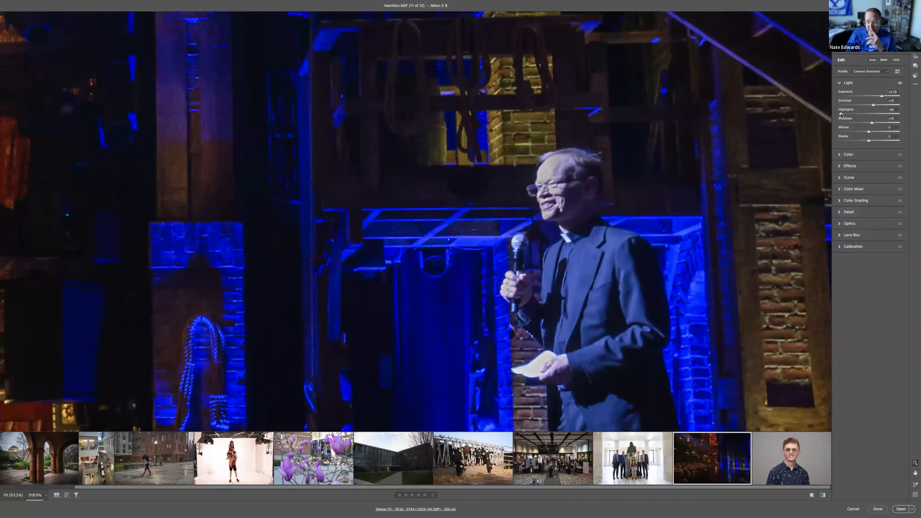
{"action": "left_click_drag", "start_coordinate": [841, 114], "coordinate": [840, 114]}
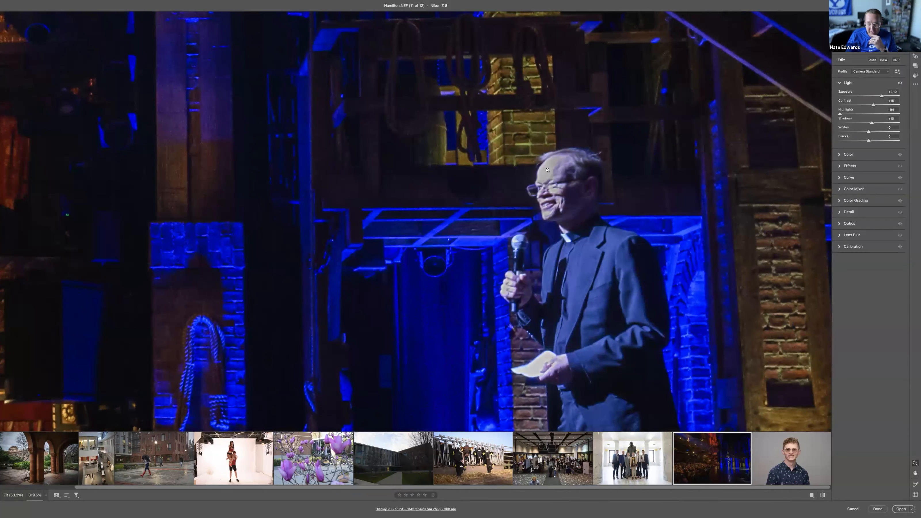
{"action": "left_click_drag", "start_coordinate": [547, 177], "coordinate": [549, 160]}
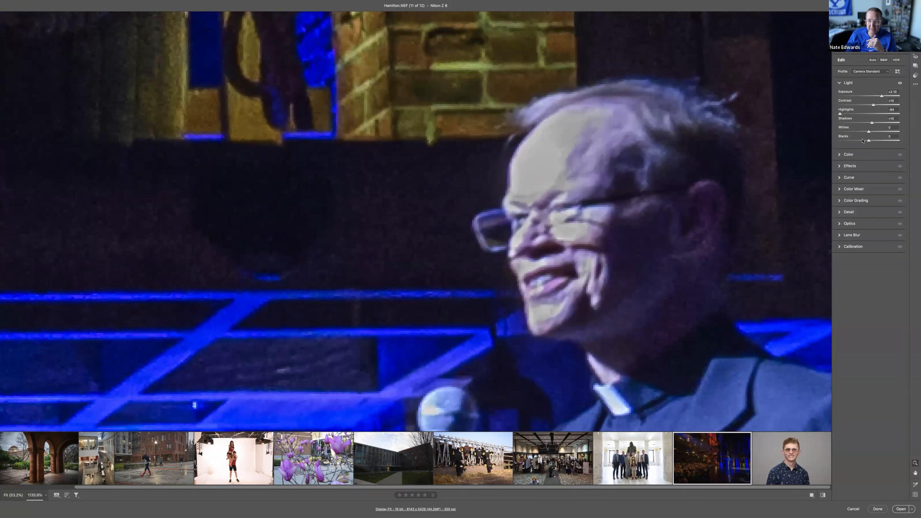
{"action": "left_click_drag", "start_coordinate": [841, 114], "coordinate": [836, 114]}
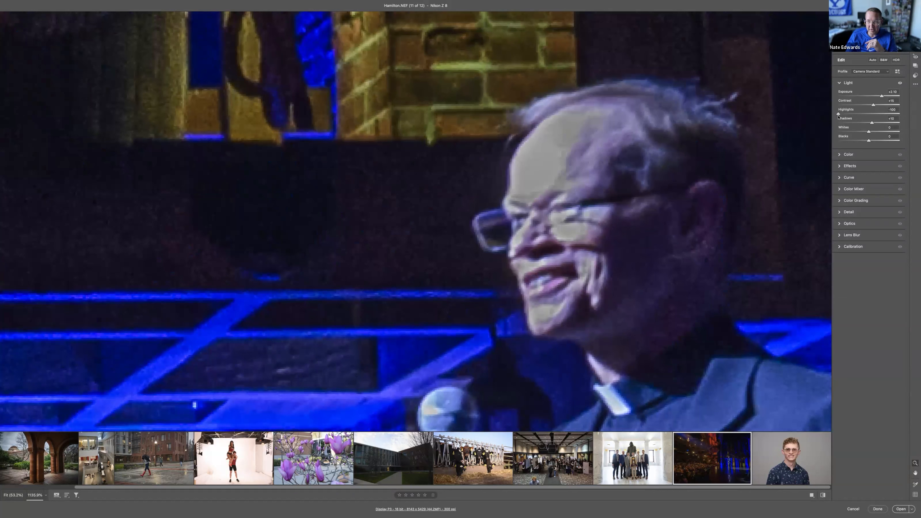
{"action": "left_click_drag", "start_coordinate": [838, 114], "coordinate": [842, 115]}
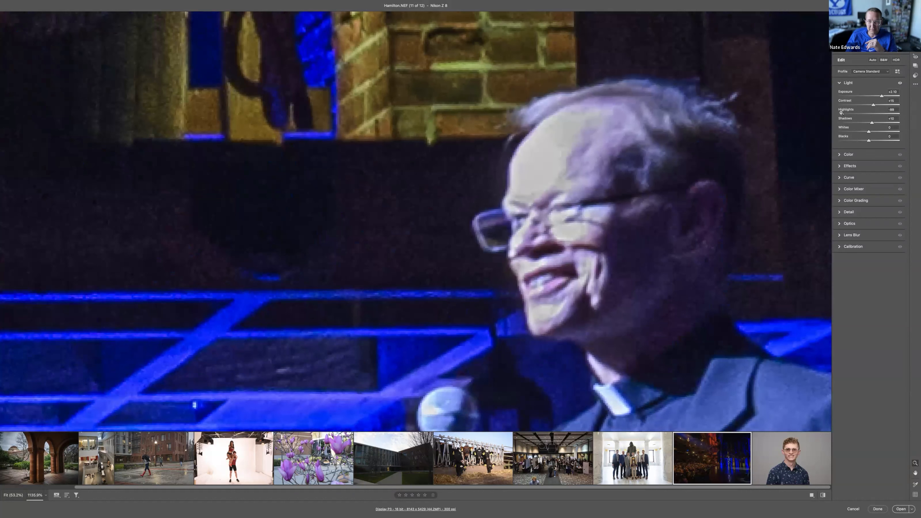
{"action": "key", "text": "super+0"}
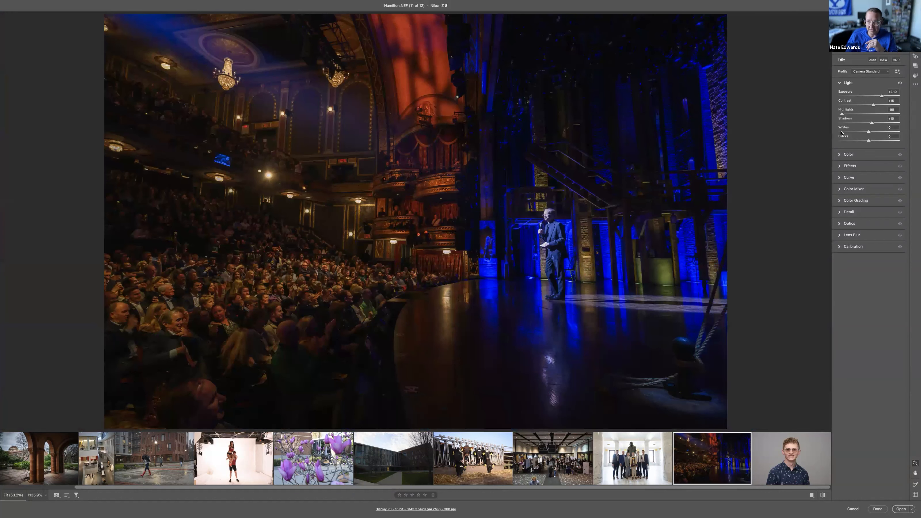
{"action": "left_click_drag", "start_coordinate": [843, 114], "coordinate": [845, 114]}
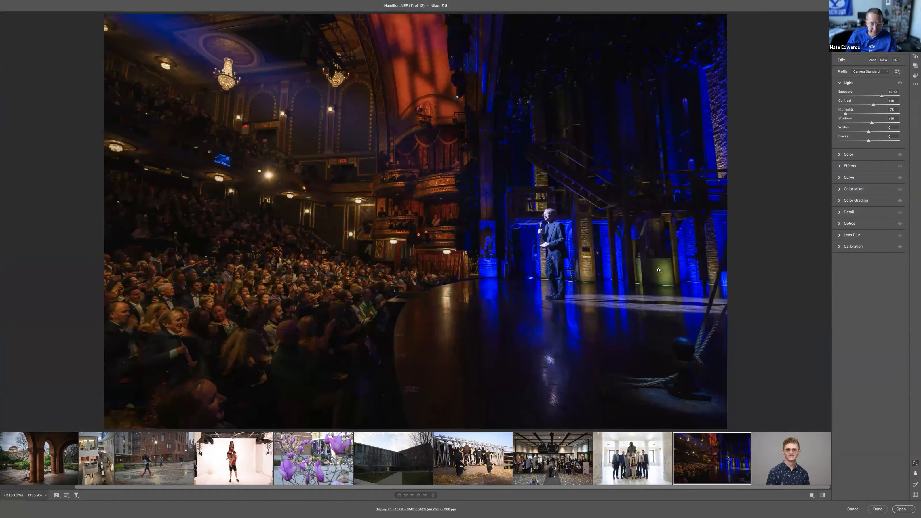
Step: Trim the lower edge of the theatre photo's crop to about 8143 x 4987 pixels and apply it
{"action": "key", "text": "c"}
{"action": "left_click_drag", "start_coordinate": [498, 384], "coordinate": [498, 370]}
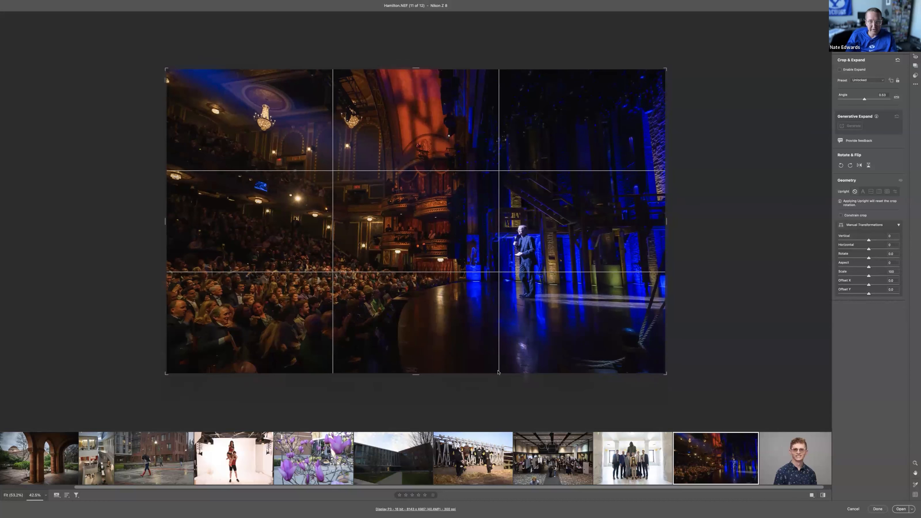
{"action": "key", "text": "Return"}
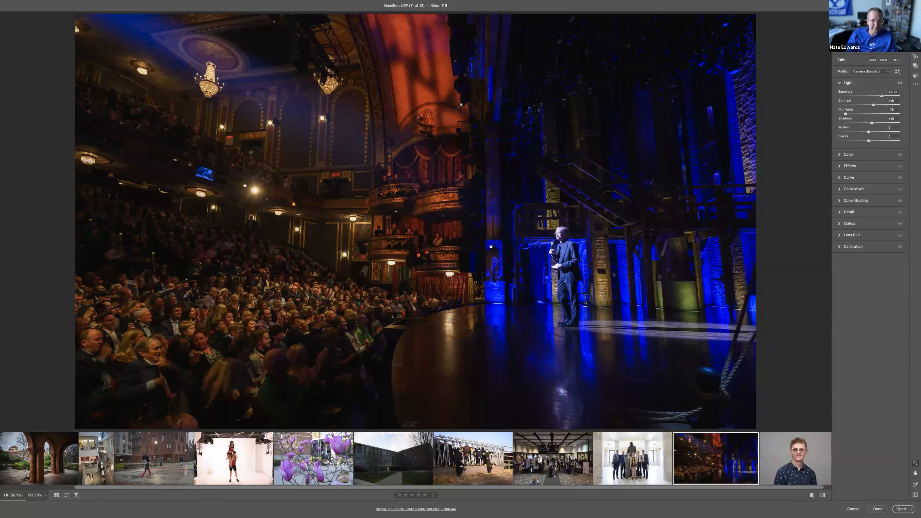
Step: Check the noise in the theatre audience and balconies up close, and turn on Denoise for the photo
{"action": "left_click_drag", "start_coordinate": [292, 282], "coordinate": [527, 278]}
{"action": "key", "text": "h"}
{"action": "key", "text": "z"}
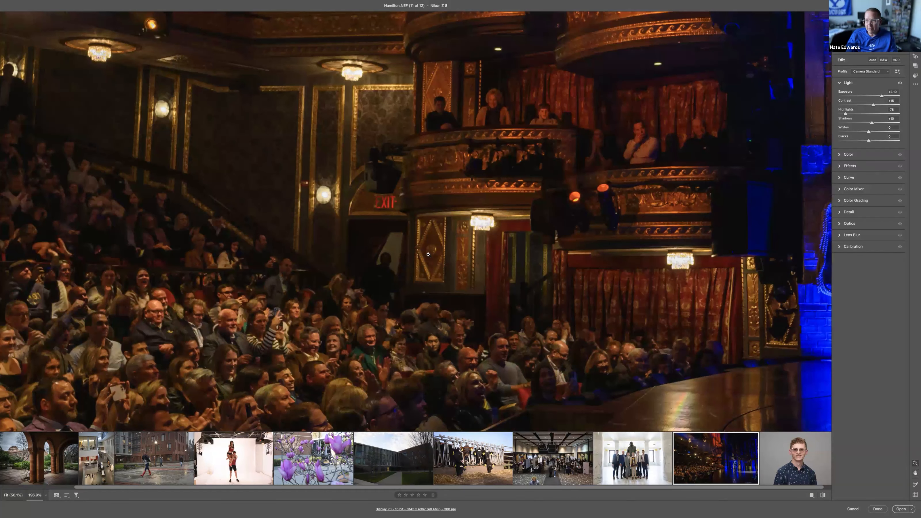
{"action": "left_click_drag", "start_coordinate": [487, 235], "coordinate": [825, 188]}
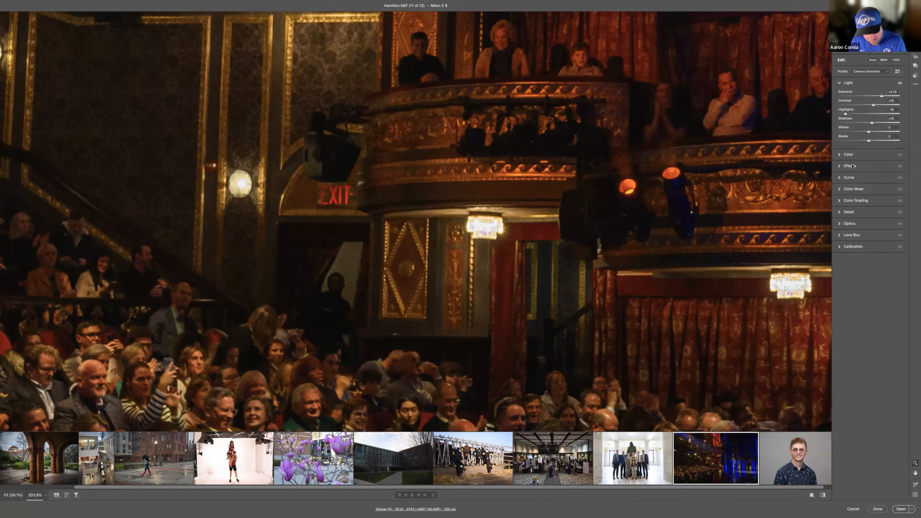
{"action": "left_click", "coordinate": [849, 213]}
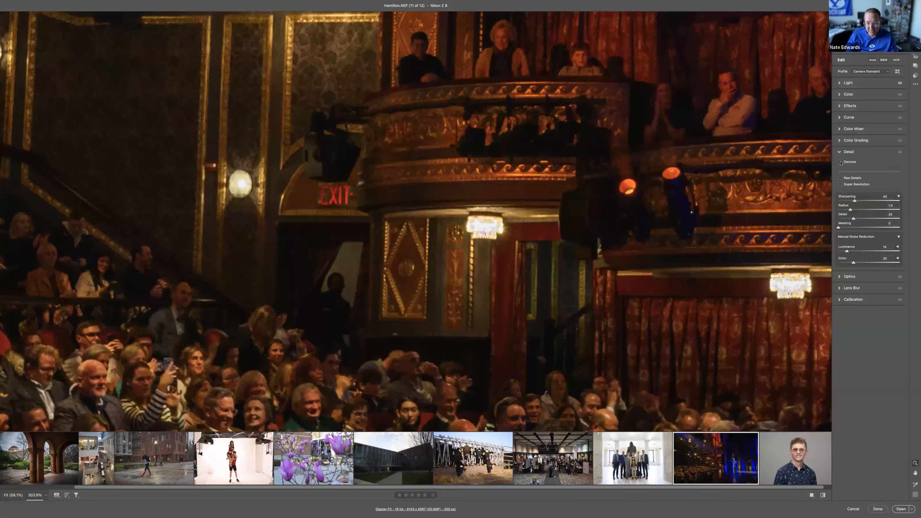
{"action": "left_click", "coordinate": [841, 162]}
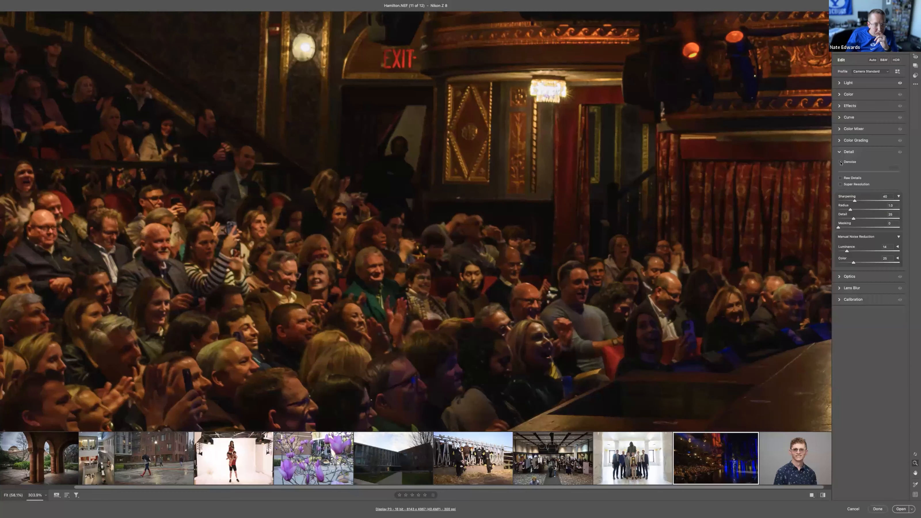
{"action": "left_click", "coordinate": [841, 162]}
Step: Lower the Denoise amount to 30, judging the noise reduction on the audience, the curtains and the speaker
{"action": "left_click_drag", "start_coordinate": [296, 282], "coordinate": [346, 287]}
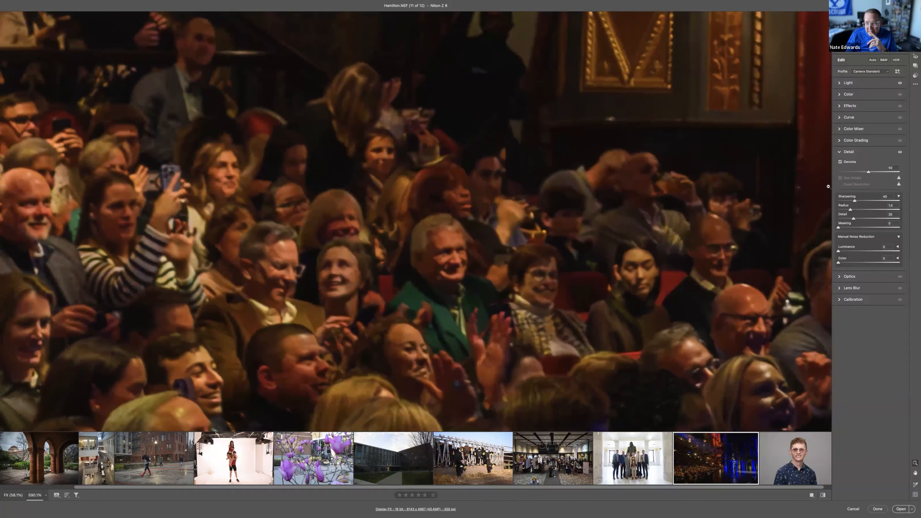
{"action": "key", "text": "h"}
{"action": "left_click_drag", "start_coordinate": [701, 271], "coordinate": [251, 275]}
{"action": "left_click_drag", "start_coordinate": [697, 258], "coordinate": [262, 192]}
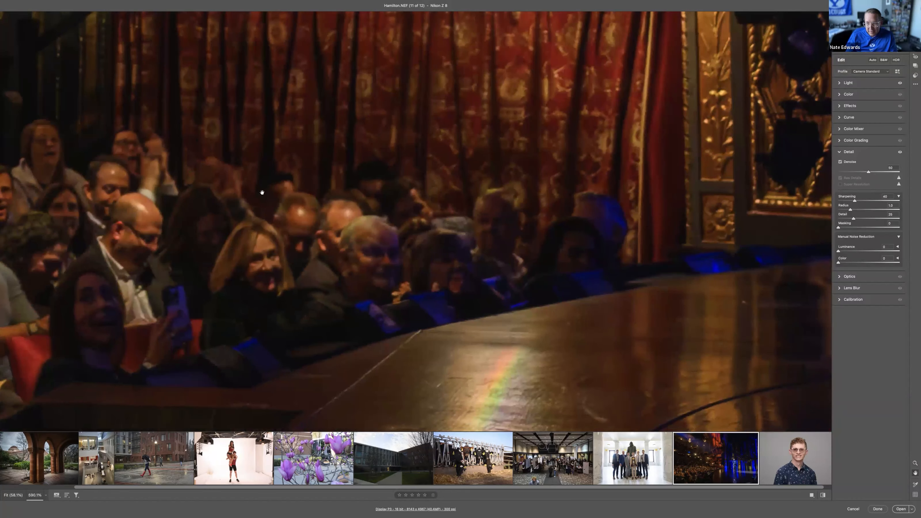
{"action": "left_click_drag", "start_coordinate": [634, 249], "coordinate": [284, 336]}
{"action": "left_click_drag", "start_coordinate": [429, 155], "coordinate": [189, 284]}
{"action": "left_click_drag", "start_coordinate": [727, 197], "coordinate": [321, 231]}
{"action": "left_click_drag", "start_coordinate": [526, 181], "coordinate": [438, 340]}
{"action": "left_click_drag", "start_coordinate": [488, 155], "coordinate": [453, 297]}
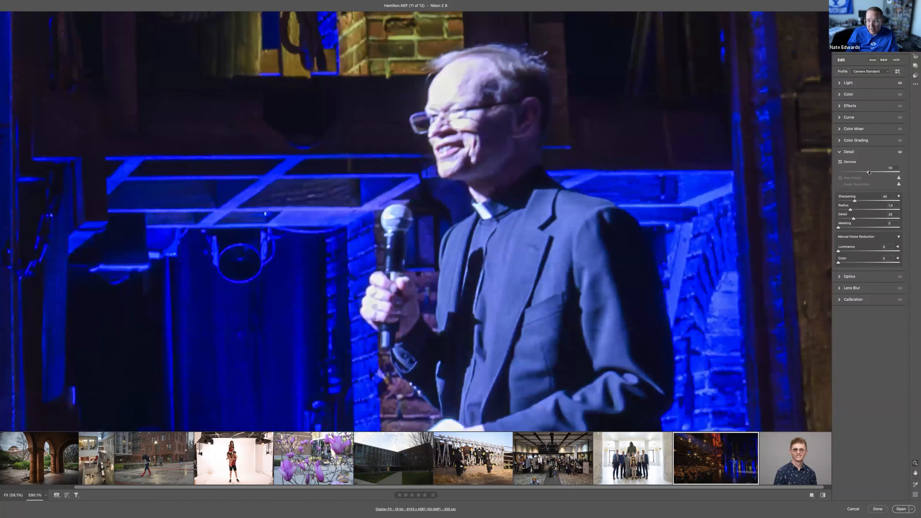
{"action": "left_click_drag", "start_coordinate": [868, 172], "coordinate": [857, 174]}
{"action": "left_click", "coordinate": [575, 217]}
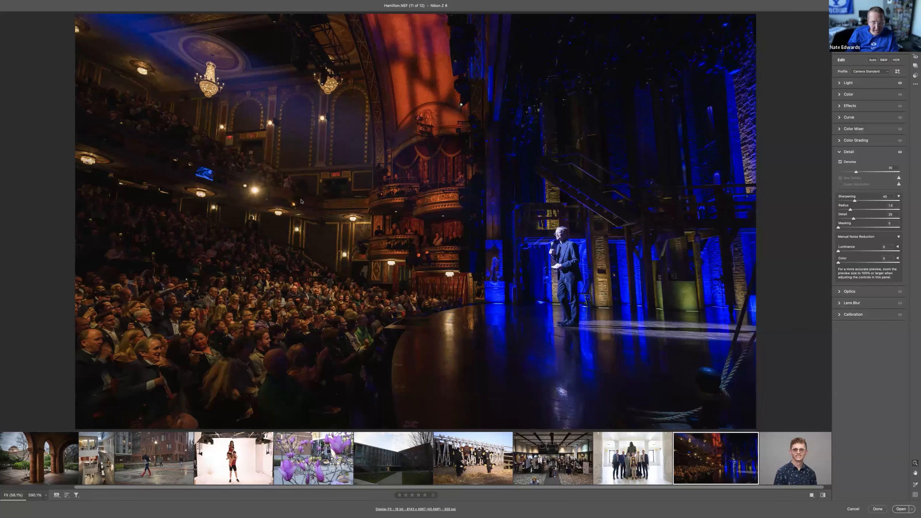
Step: Brighten the theatre audience with a large, soft brush mask at an Exposure of about +0.45
{"action": "key", "text": "k"}
{"action": "key", "text": "["}
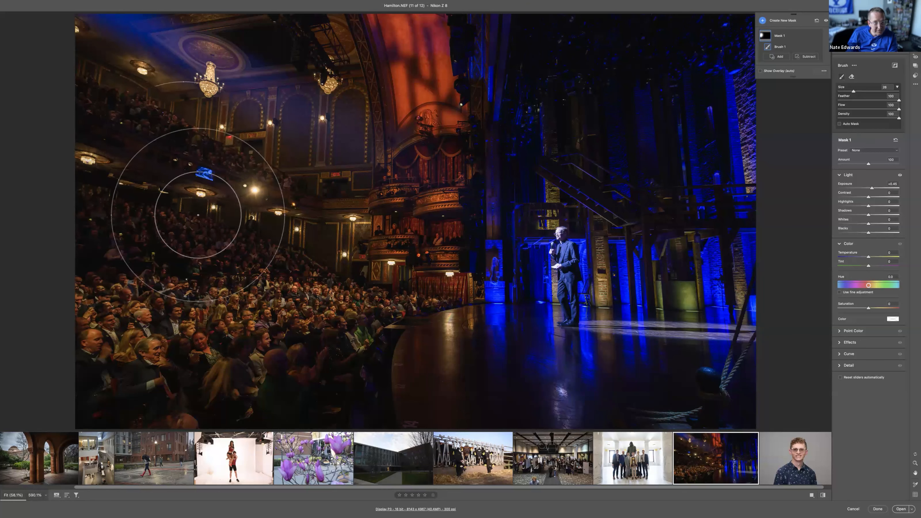
{"action": "mouse_move", "coordinate": [325, 375]}
{"action": "left_mouse_down"}
{"action": "mouse_move", "coordinate": [318, 371]}
{"action": "mouse_move", "coordinate": [350, 368]}
{"action": "mouse_move", "coordinate": [325, 385]}
{"action": "left_mouse_up"}
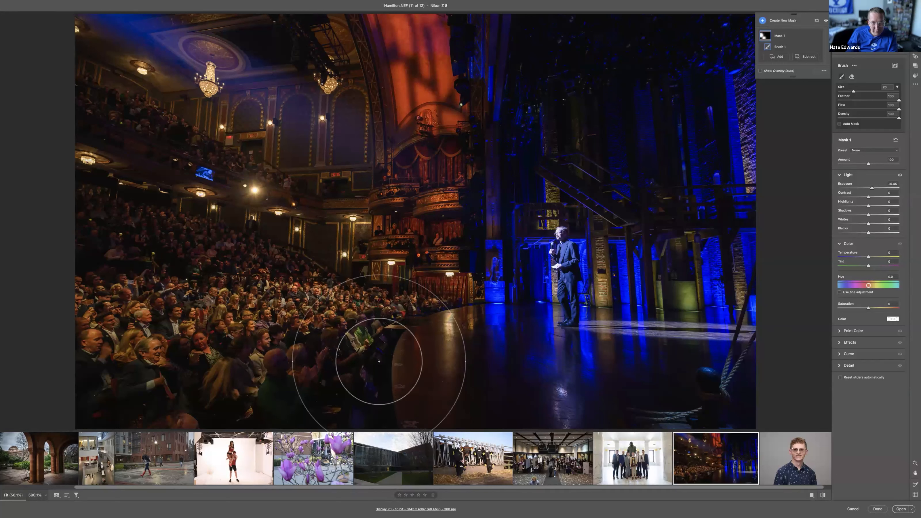
{"action": "key", "text": "e"}
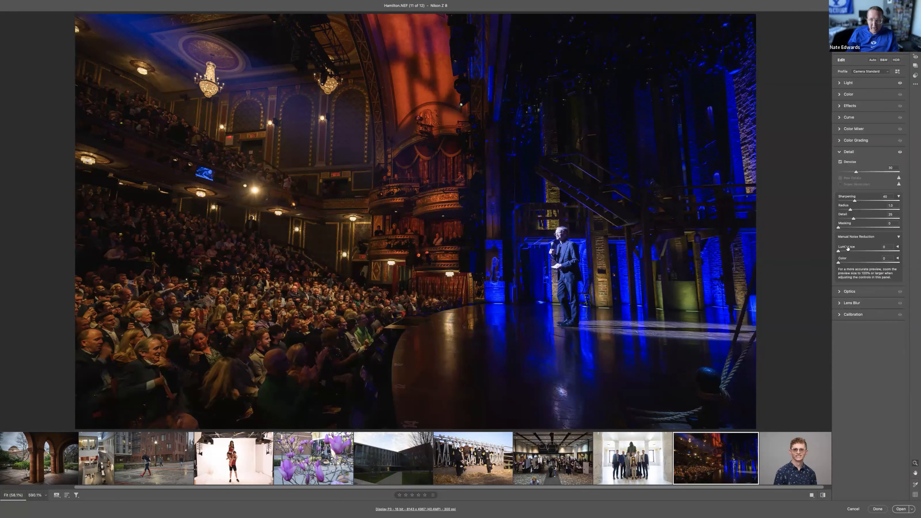
Step: Cool the theatre photo's white balance Temperature to about 2200, comparing it with a warmer setting
{"action": "left_click", "coordinate": [848, 84]}
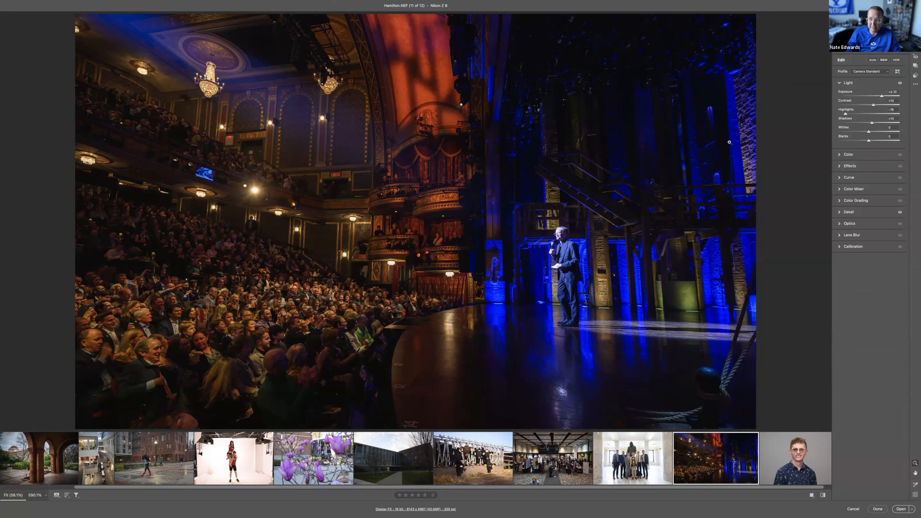
{"action": "left_click", "coordinate": [856, 156]}
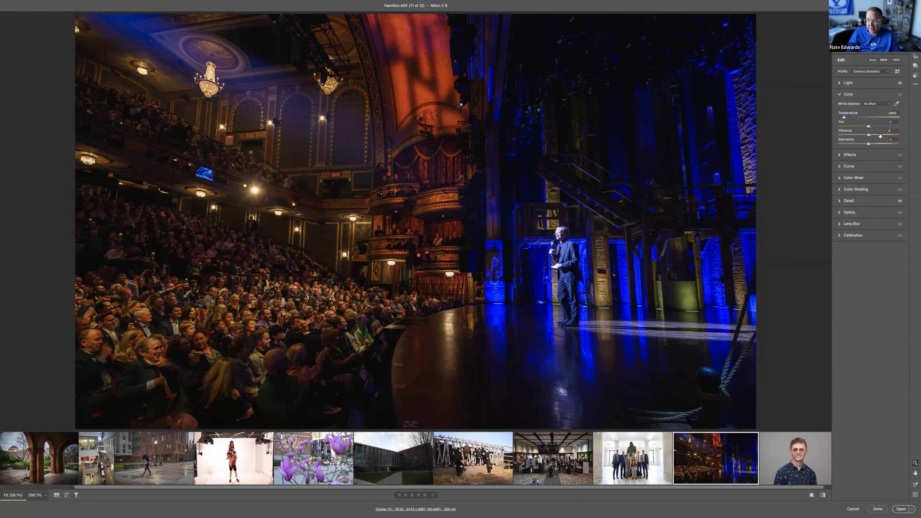
{"action": "left_click_drag", "start_coordinate": [843, 118], "coordinate": [838, 118]}
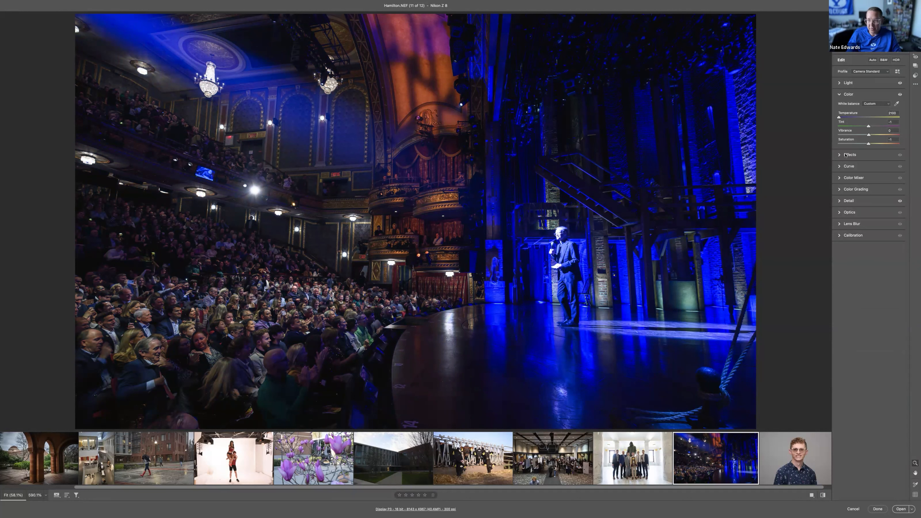
{"action": "left_click_drag", "start_coordinate": [840, 118], "coordinate": [850, 117]}
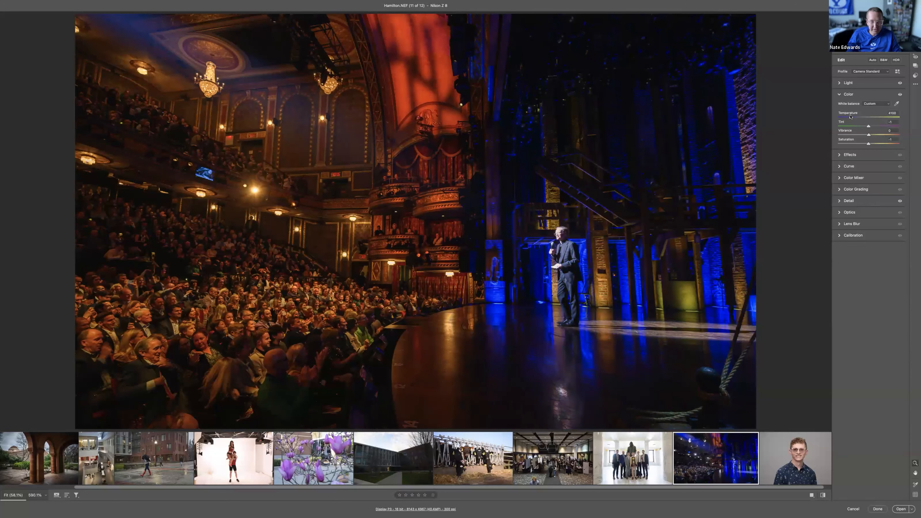
{"action": "left_click_drag", "start_coordinate": [850, 116], "coordinate": [840, 117]}
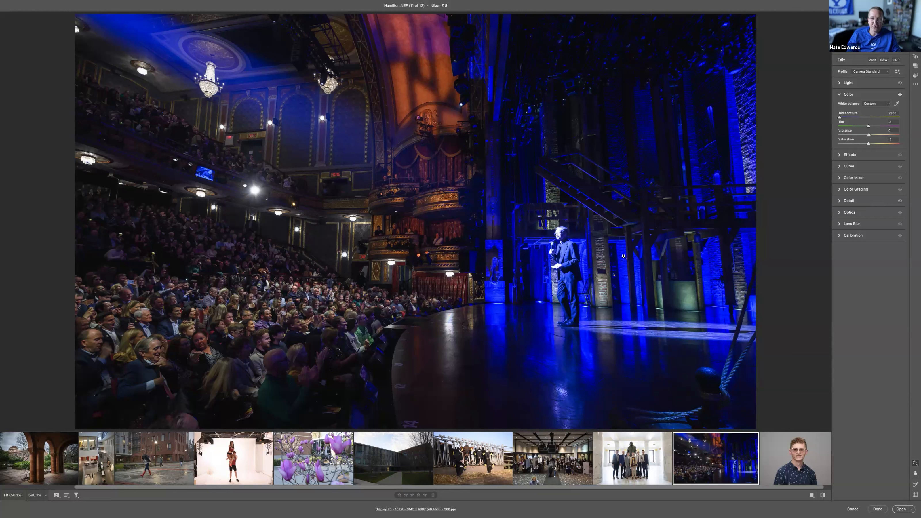
Step: Add a linear gradient mask over the stage side of the theatre photo, show its pins and tools, and centre it just beside the speaker
{"action": "key", "text": "g"}
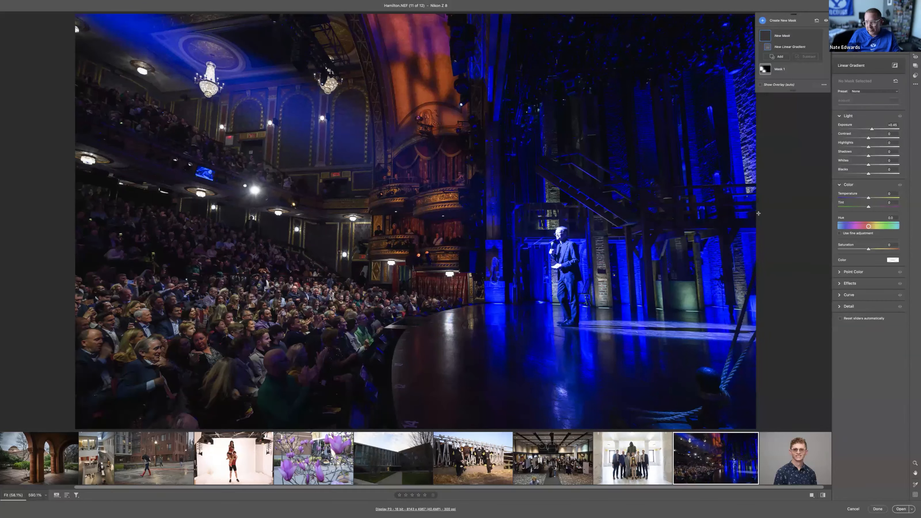
{"action": "left_click_drag", "start_coordinate": [751, 220], "coordinate": [589, 222]}
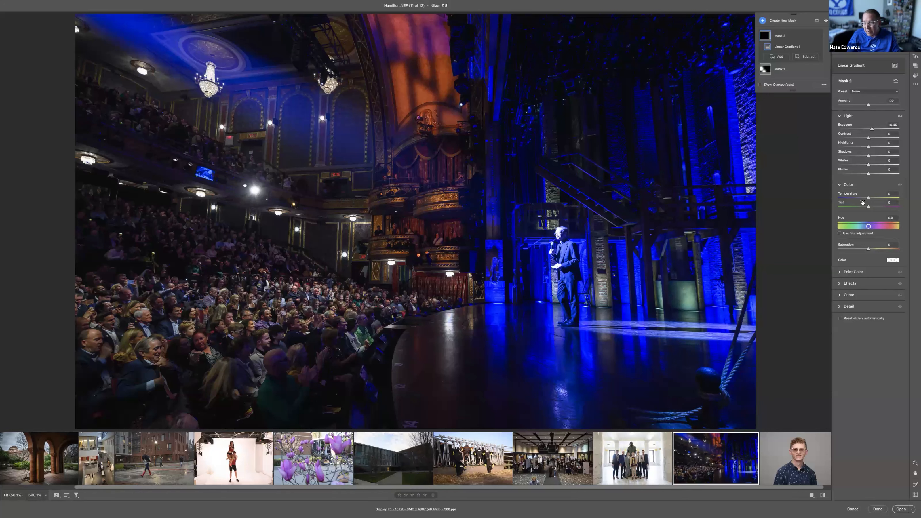
{"action": "left_click", "coordinate": [824, 85]}
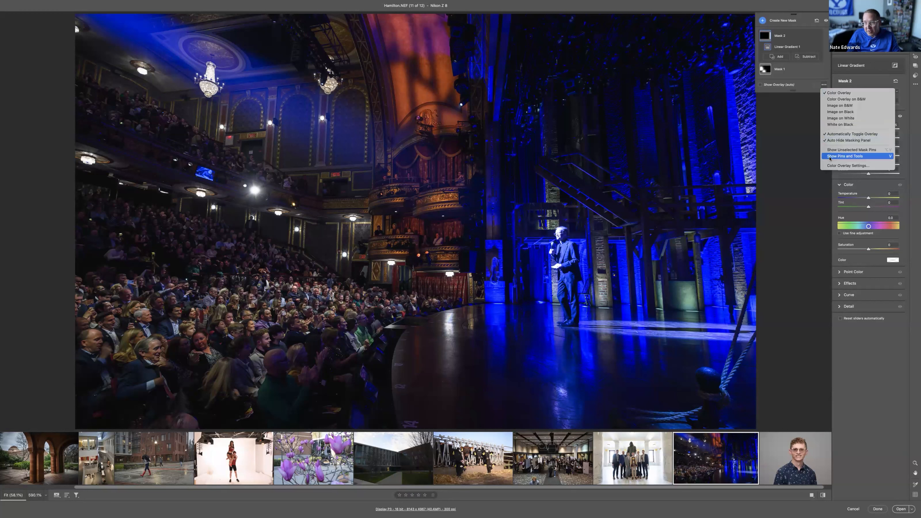
{"action": "left_click", "coordinate": [846, 156]}
{"action": "left_click_drag", "start_coordinate": [590, 225], "coordinate": [530, 229]}
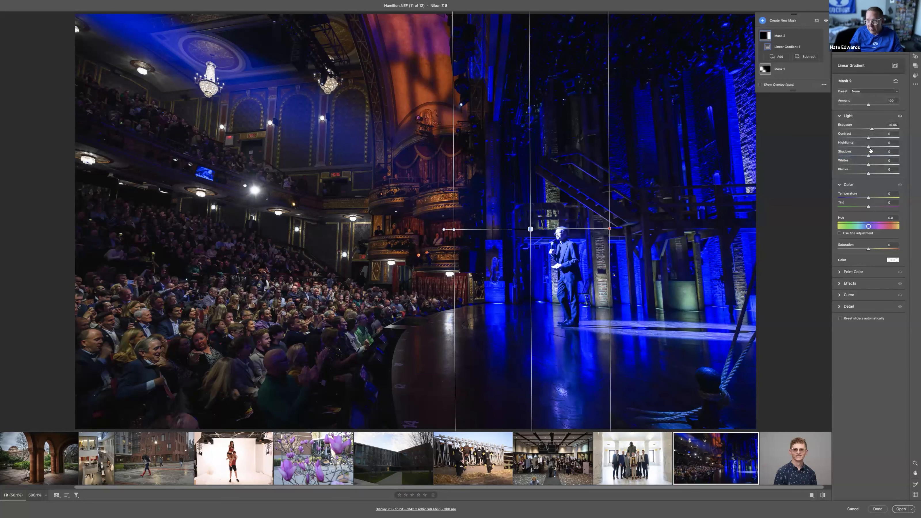
Step: Reset the stage gradient's Exposure to 0 and warm its Temperature to +100
{"action": "double_click", "coordinate": [872, 128]}
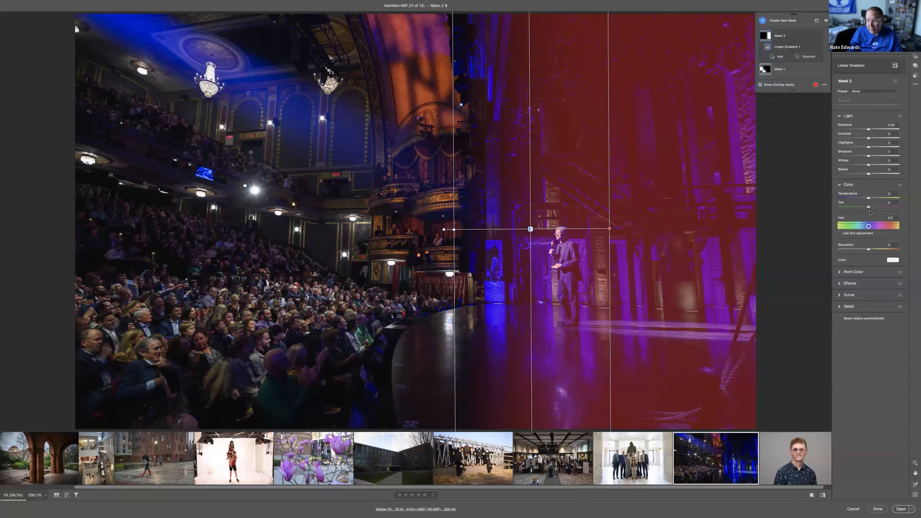
{"action": "left_click_drag", "start_coordinate": [869, 198], "coordinate": [913, 200]}
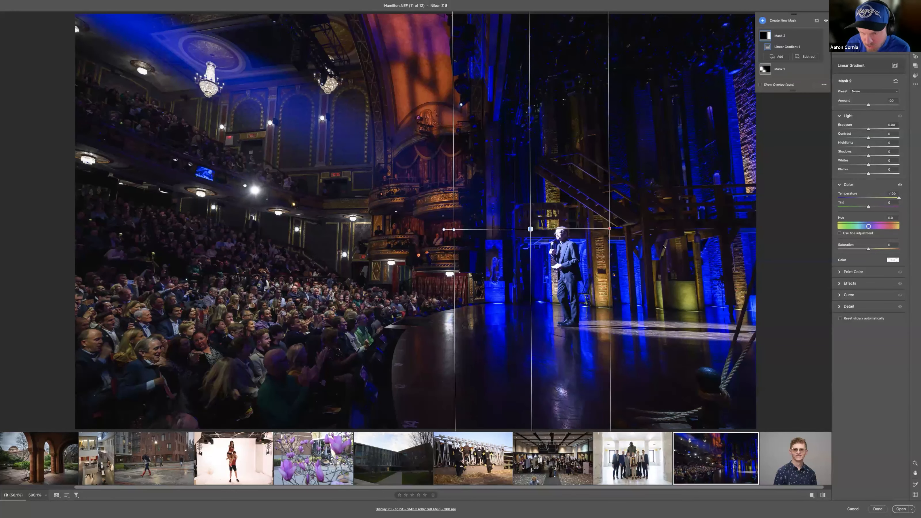
{"action": "key", "text": "XF86AudioRaiseVolume"}
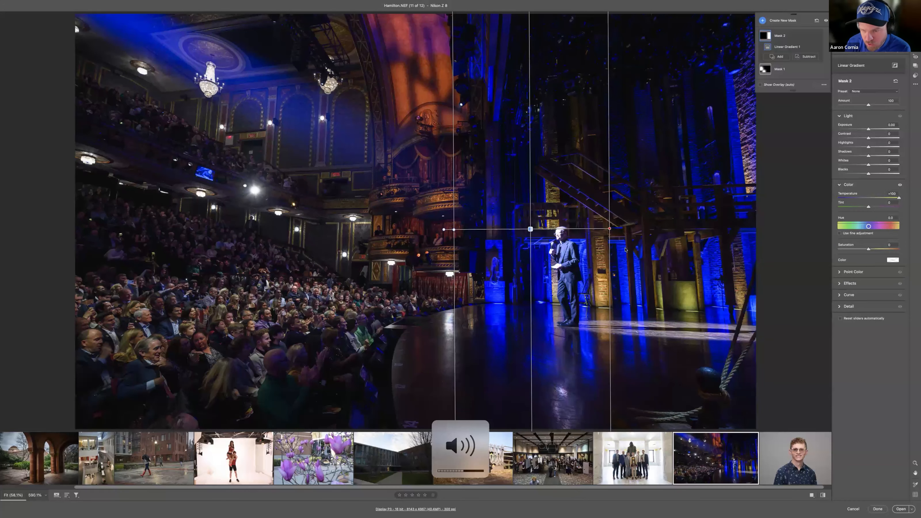
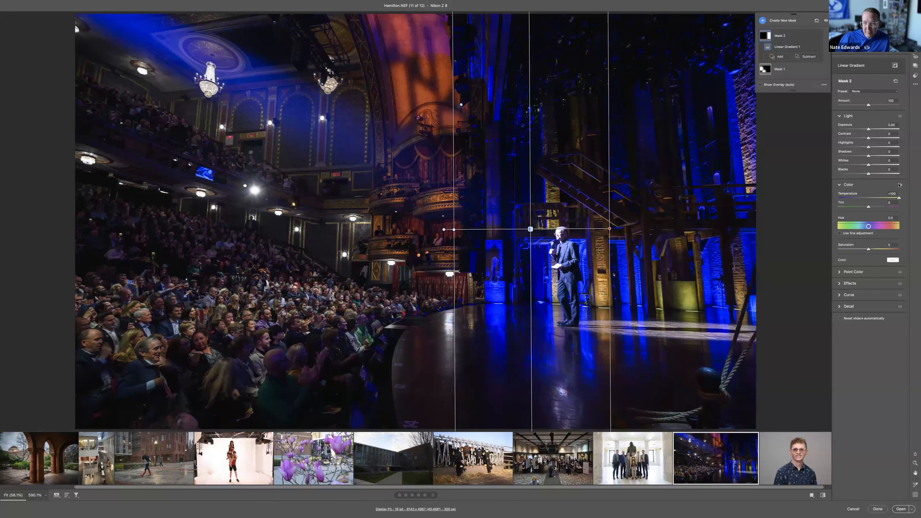
Step: Compare the stage gradient with its colour adjustments off and on, and narrow it and shift it away from the speaker toward the balconies
{"action": "left_click", "coordinate": [900, 185]}
{"action": "left_click", "coordinate": [900, 185]}
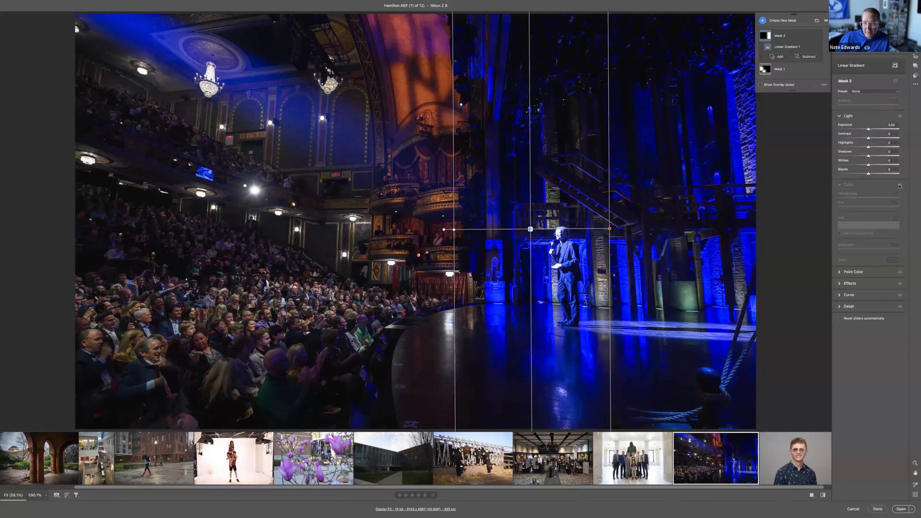
{"action": "left_click", "coordinate": [900, 185]}
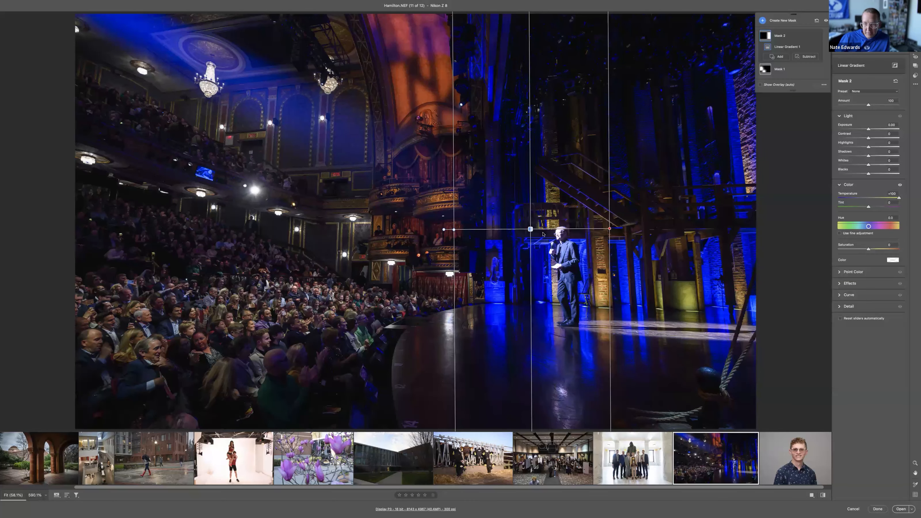
{"action": "mouse_move", "coordinate": [469, 232]}
{"action": "left_mouse_down"}
{"action": "mouse_move", "coordinate": [522, 229]}
{"action": "mouse_move", "coordinate": [482, 230]}
{"action": "left_mouse_up"}
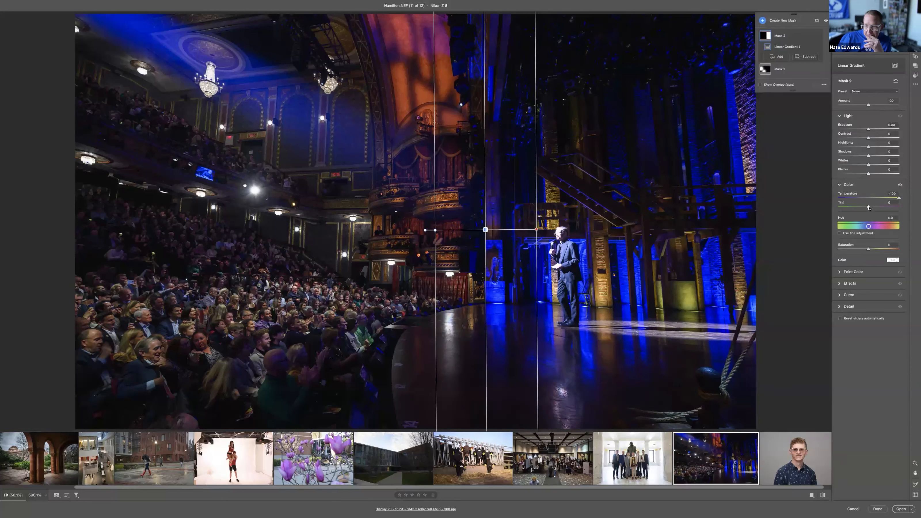
Step: Lower the stage gradient's Tint to about -10 and its Highlights to about -34, and return to the main edit settings
{"action": "left_click_drag", "start_coordinate": [867, 205], "coordinate": [855, 207]}
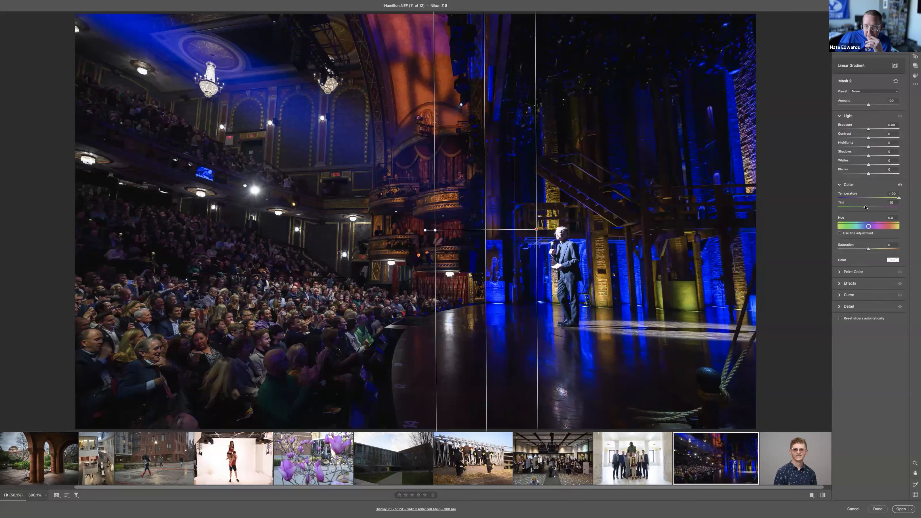
{"action": "left_click_drag", "start_coordinate": [869, 147], "coordinate": [859, 148]}
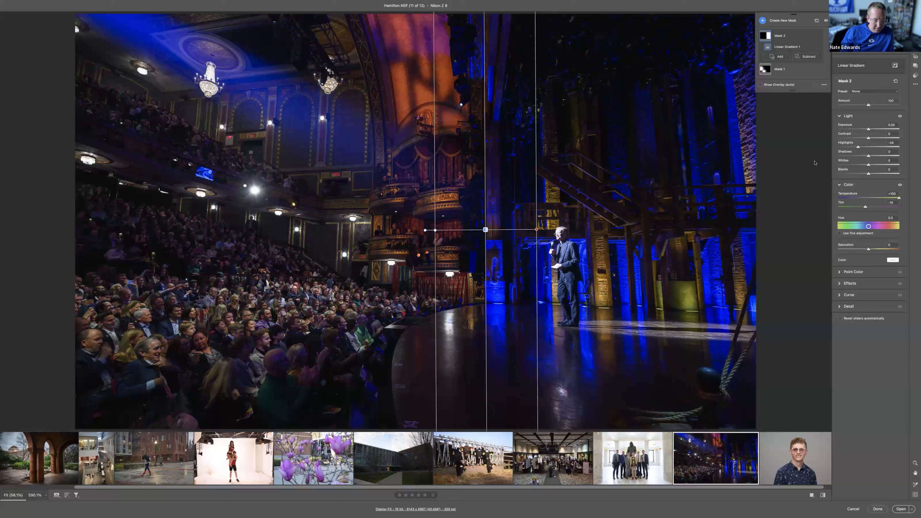
{"action": "key", "text": "e"}
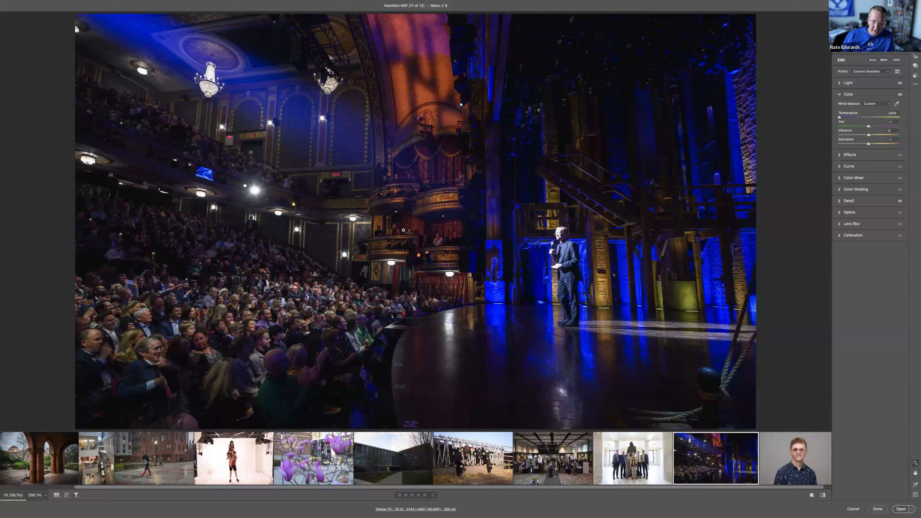
Step: Undo the stage gradient mask and the cooled white balance on the theatre photo, keeping the audience brush mask
{"action": "key", "text": "super+z"}
{"action": "key", "text": "super+z"}
{"action": "key", "text": "super+z"}
{"action": "key", "text": "super+z"}
{"action": "key", "text": "super+z"}
{"action": "key", "text": "super+z"}
{"action": "key", "text": "super+z"}
{"action": "key", "text": "super+z"}
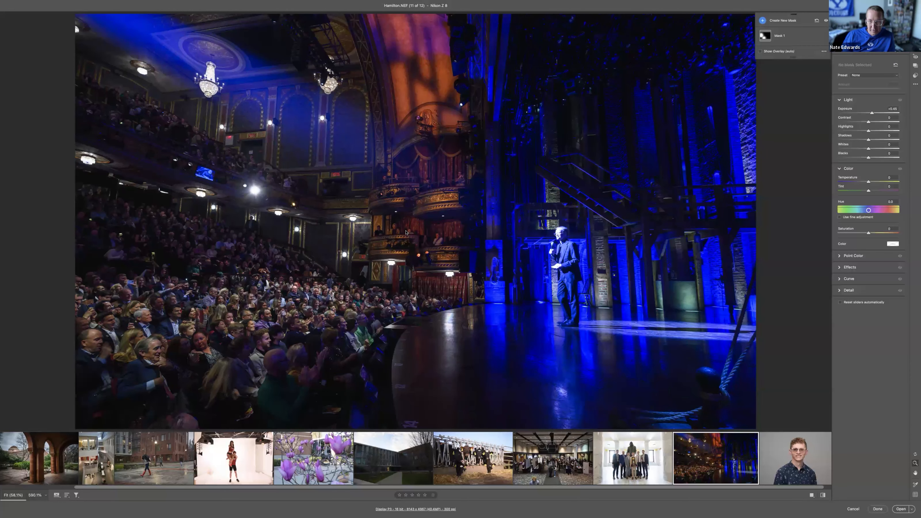
{"action": "key", "text": "super+z"}
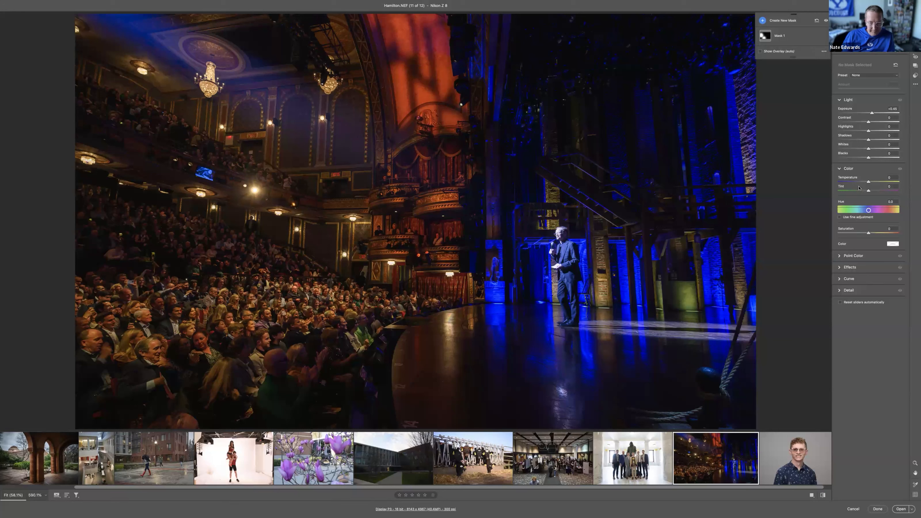
Step: Set the theatre photo's Texture to about +23, Clarity to about +33, and Vignette to about -18 with a Feather of about 63
{"action": "key", "text": "e"}
{"action": "left_click", "coordinate": [865, 154]}
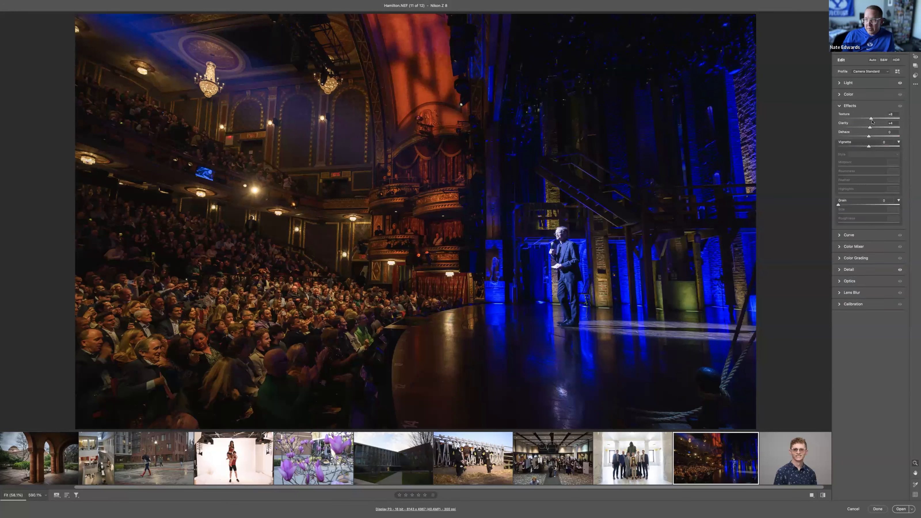
{"action": "left_click_drag", "start_coordinate": [874, 128], "coordinate": [863, 146]}
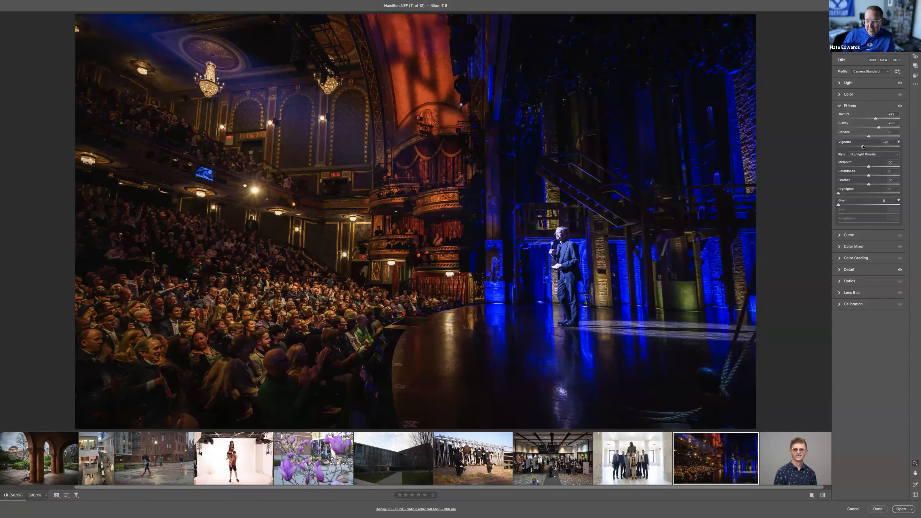
Step: Compare the theatre photo before and after all its edits
{"action": "key", "text": "p"}
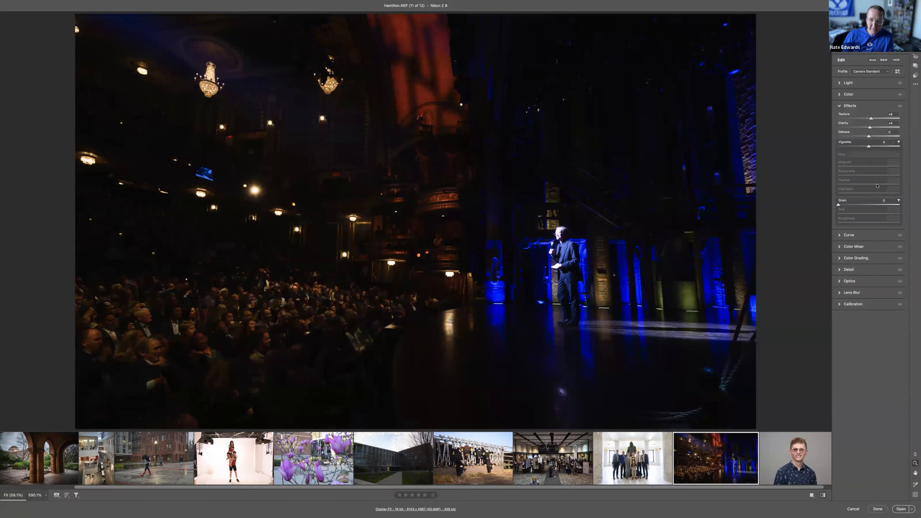
{"action": "key", "text": "p"}
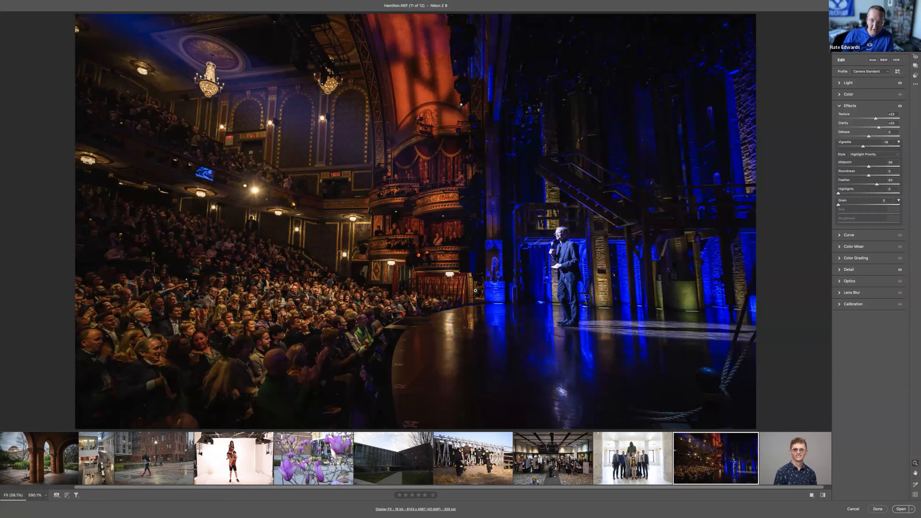
{"action": "key", "text": "p"}
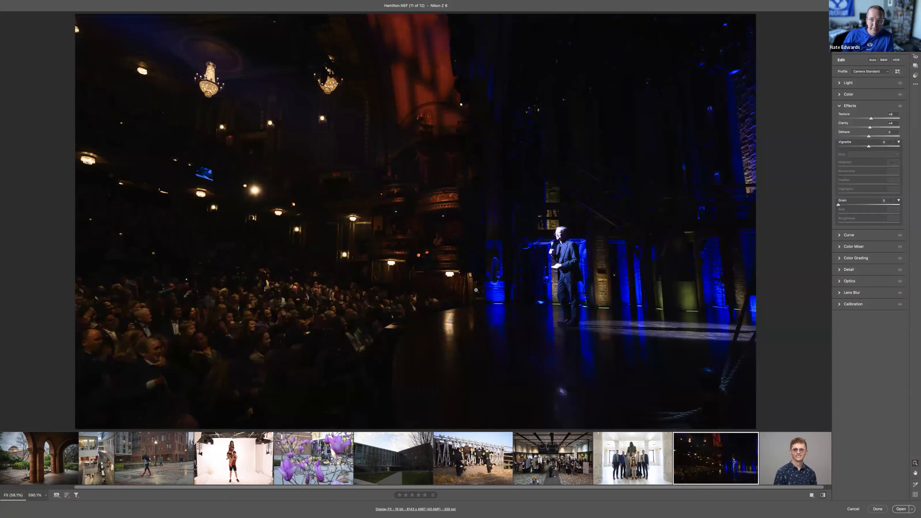
{"action": "key", "text": "p"}
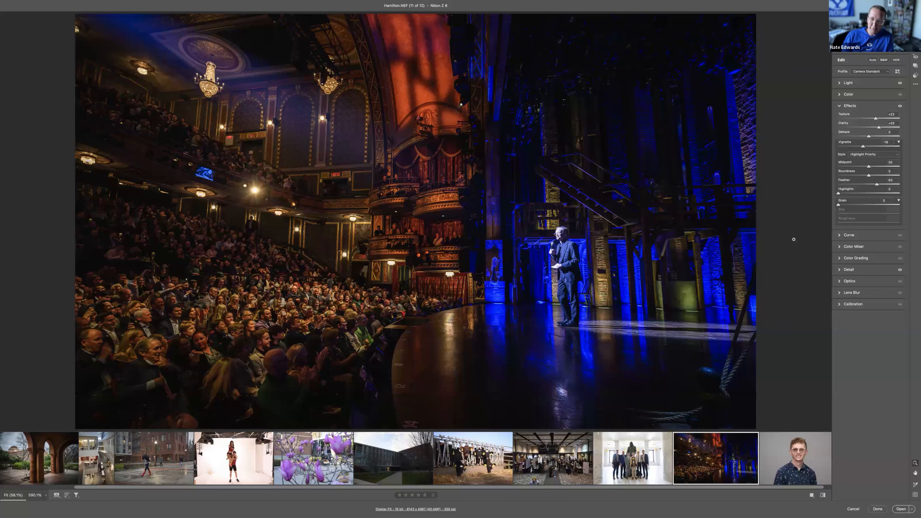
{"action": "key", "text": "backslash"}
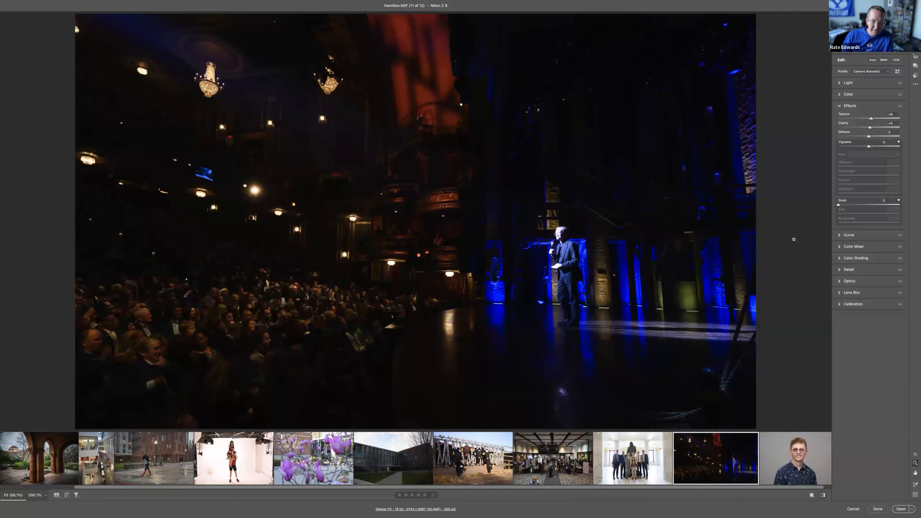
{"action": "key", "text": "backslash"}
{"action": "key", "text": "backslash"}
{"action": "key", "text": "backslash"}
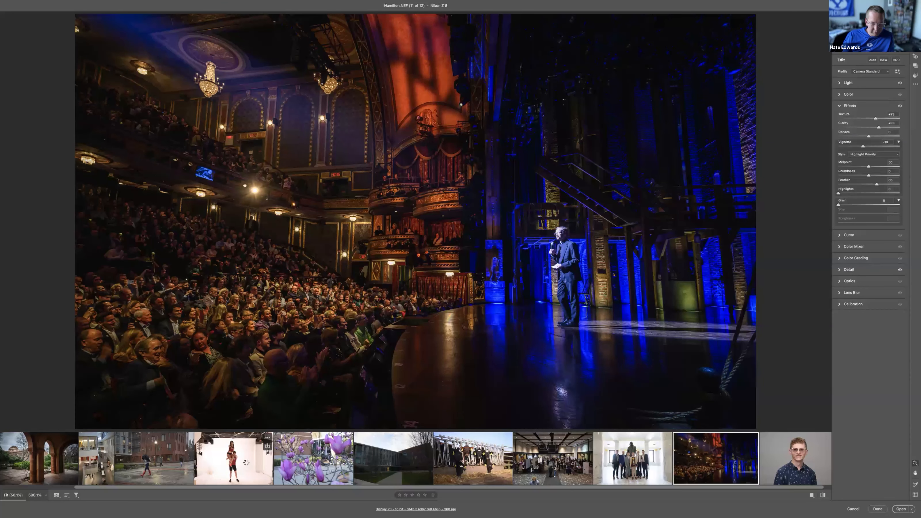
{"action": "left_click", "coordinate": [247, 464]}
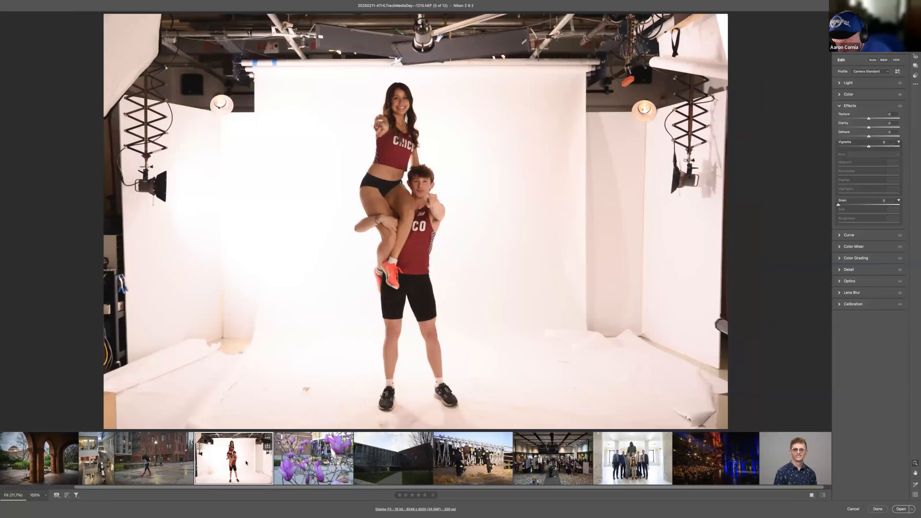
{"action": "left_click", "coordinate": [693, 469]}
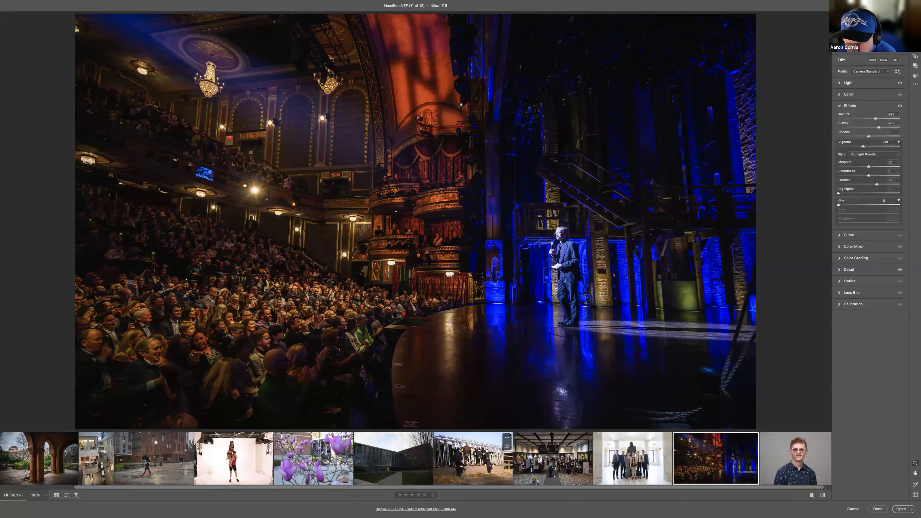
{"action": "key", "text": "XF86AudioRaiseVolume"}
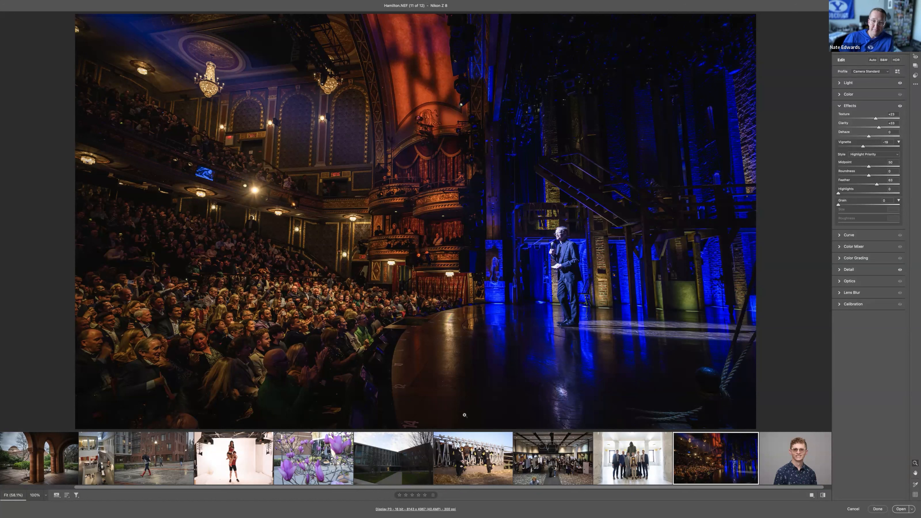
Step: Open the studio photo of the two athletes and set Exposure to about +0.50, Contrast to about +38 and Highlights to about -41
{"action": "left_click", "coordinate": [237, 462]}
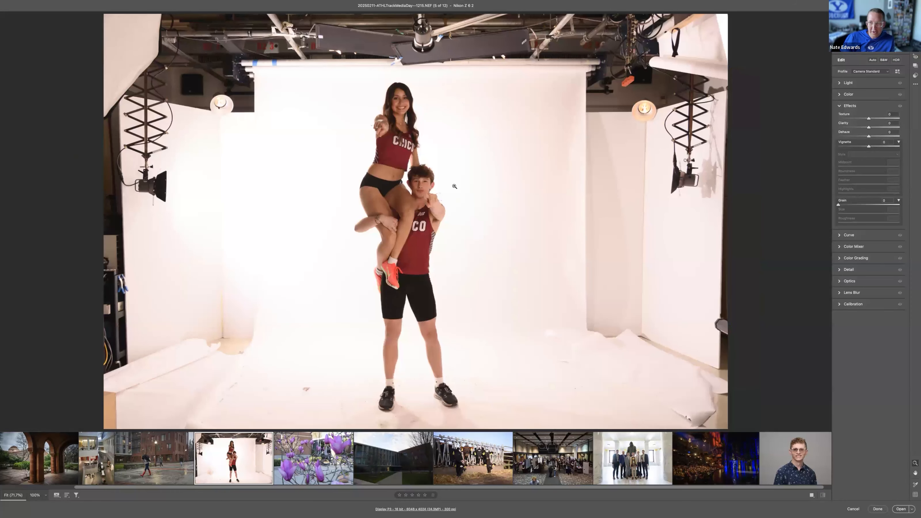
{"action": "left_click", "coordinate": [848, 82]}
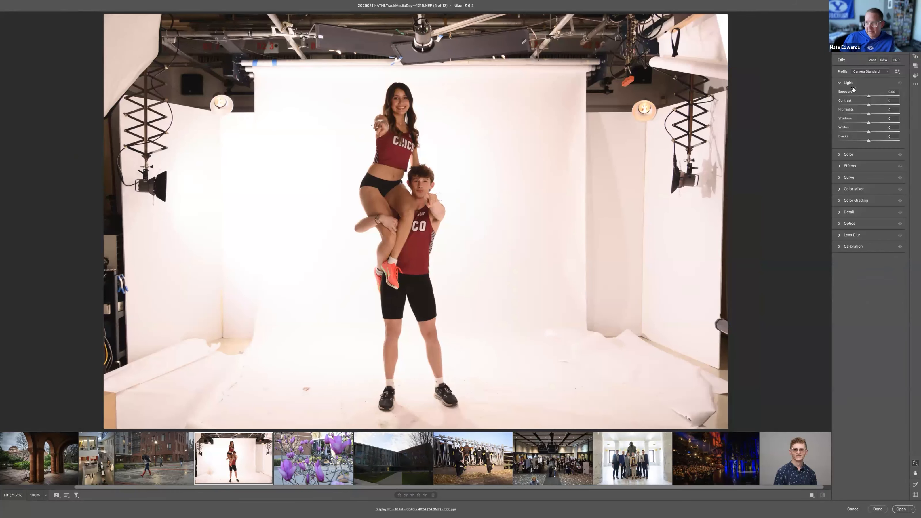
{"action": "left_click", "coordinate": [878, 105]}
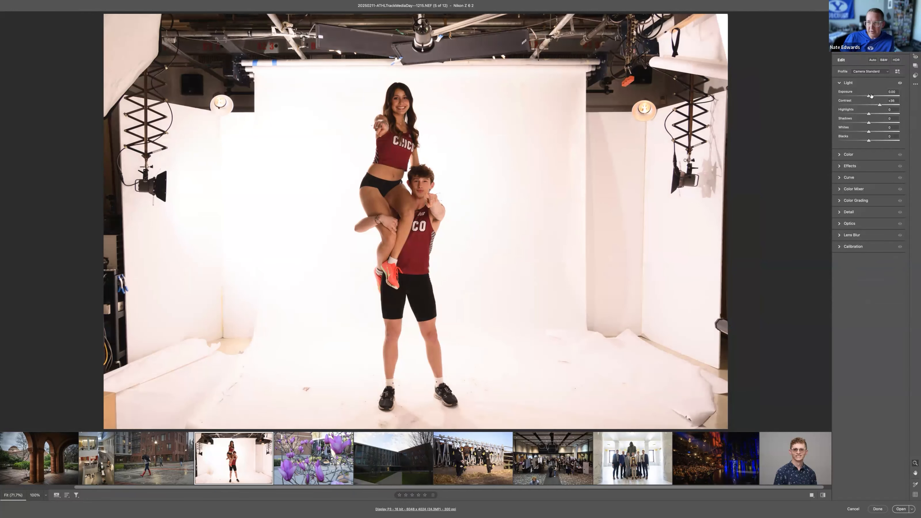
{"action": "left_click", "coordinate": [872, 96]}
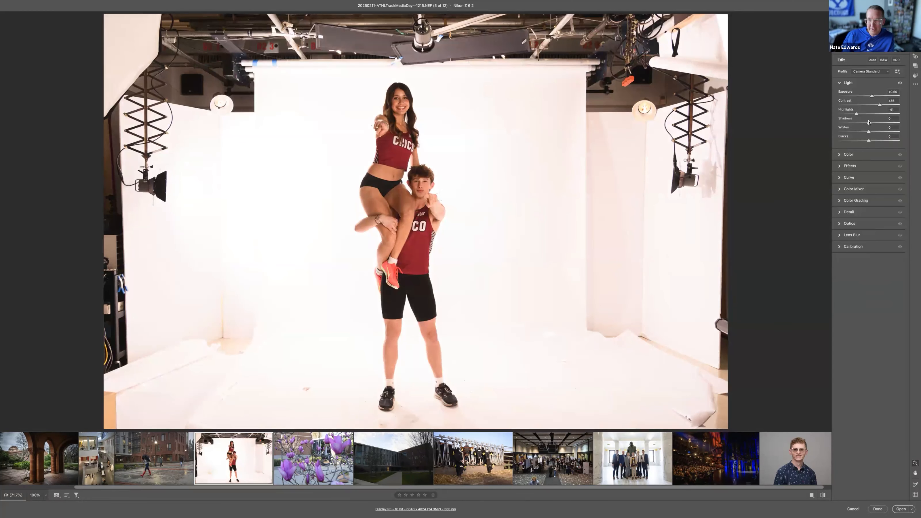
Step: Cool the studio photo's white balance Temperature to about 5000 to remove the warm cast, and return to its light settings
{"action": "left_click", "coordinate": [853, 156]}
{"action": "left_click_drag", "start_coordinate": [861, 118], "coordinate": [859, 118]}
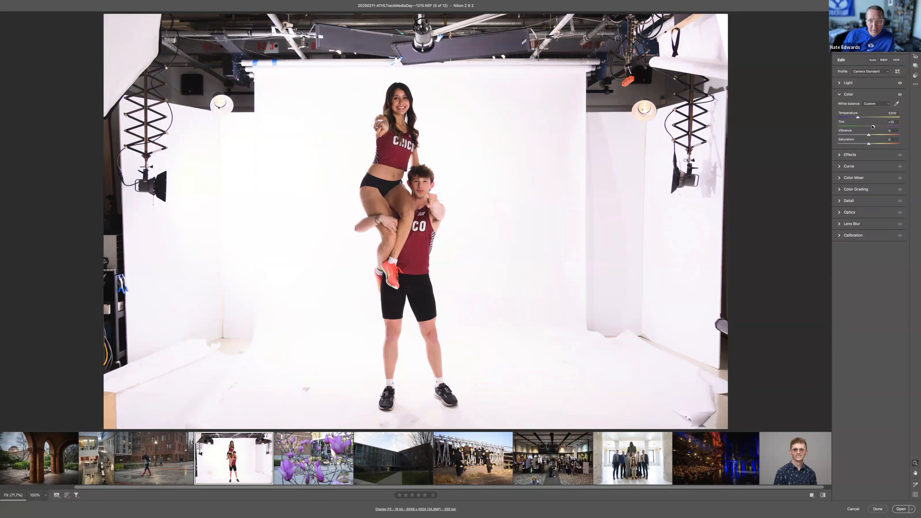
{"action": "left_click", "coordinate": [856, 84]}
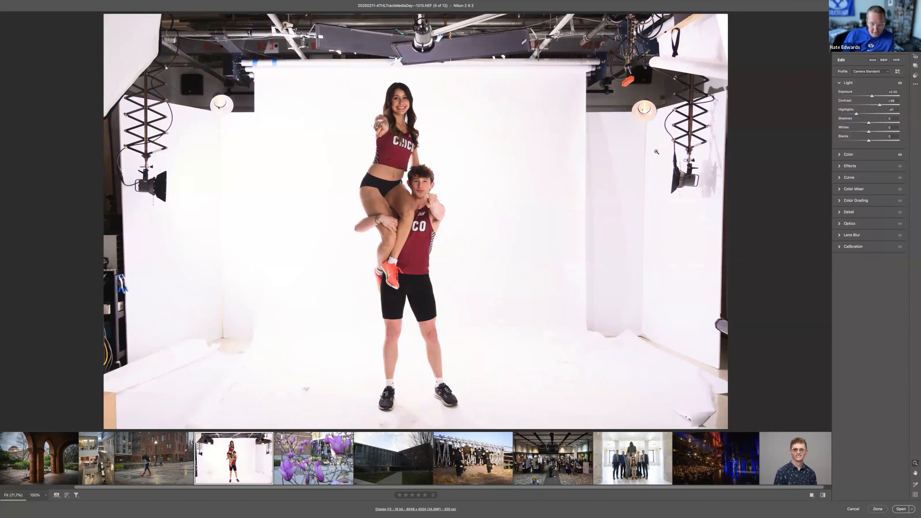
Step: Brush a mask over the upper athlete's face at an Exposure of about +0.45 and lower the mask's Blacks to about -28
{"action": "key", "text": "k"}
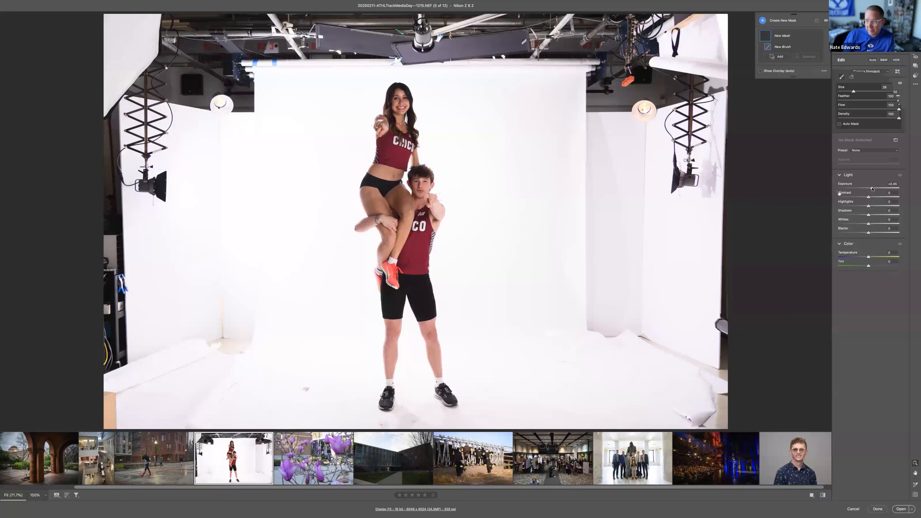
{"action": "left_click_drag", "start_coordinate": [381, 114], "coordinate": [413, 124]}
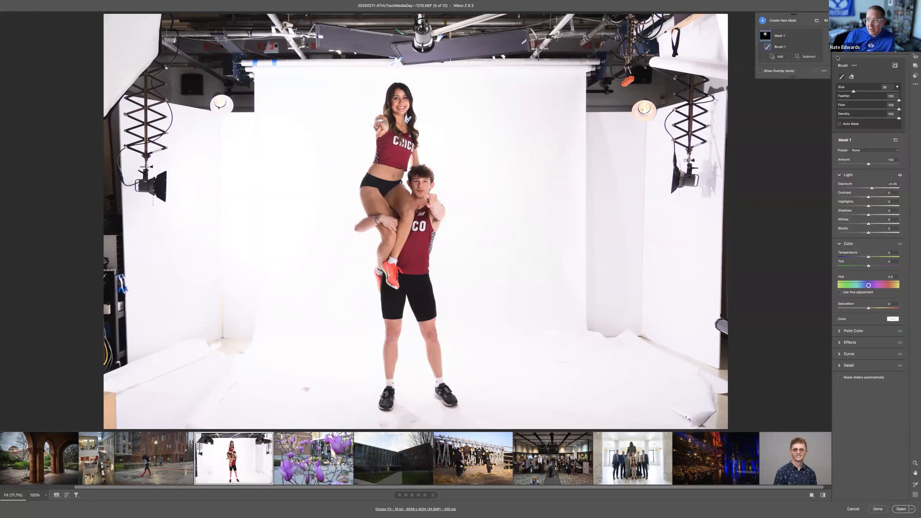
{"action": "left_click", "coordinate": [900, 18]}
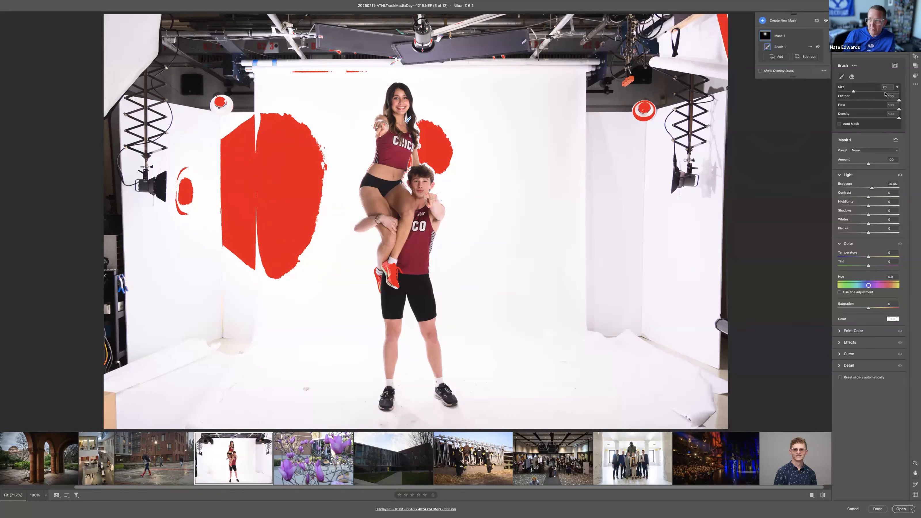
{"action": "mouse_move", "coordinate": [865, 234]}
{"action": "left_mouse_down"}
{"action": "mouse_move", "coordinate": [823, 235]}
{"action": "mouse_move", "coordinate": [859, 234]}
{"action": "left_mouse_up"}
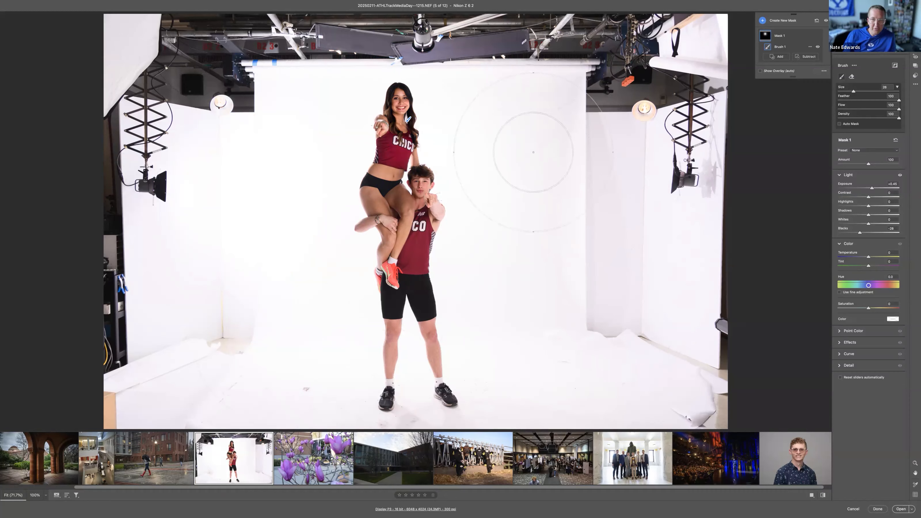
Step: Crop the studio photo to portrait orientation, closely framing the two athletes against the white backdrop
{"action": "key", "text": "c"}
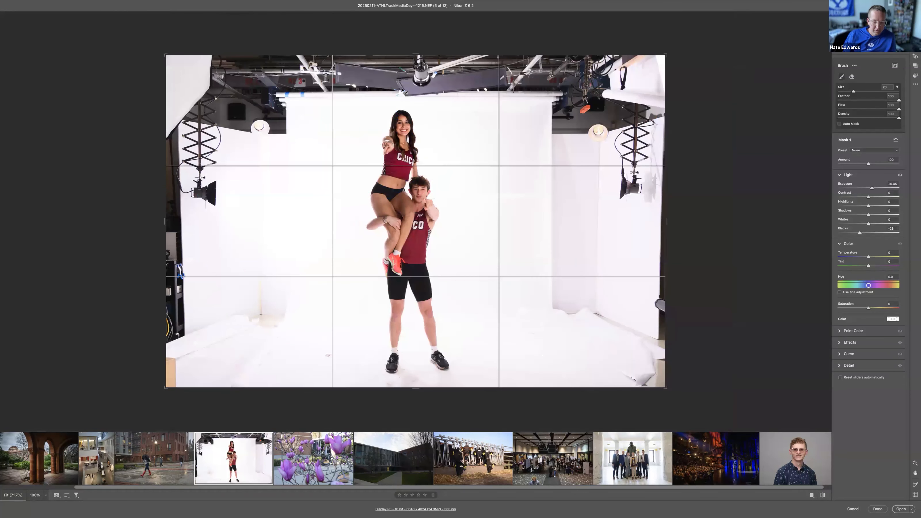
{"action": "key", "text": "x"}
{"action": "left_click_drag", "start_coordinate": [407, 55], "coordinate": [408, 78]}
{"action": "left_click_drag", "start_coordinate": [414, 364], "coordinate": [414, 361]}
{"action": "key", "text": "Return"}
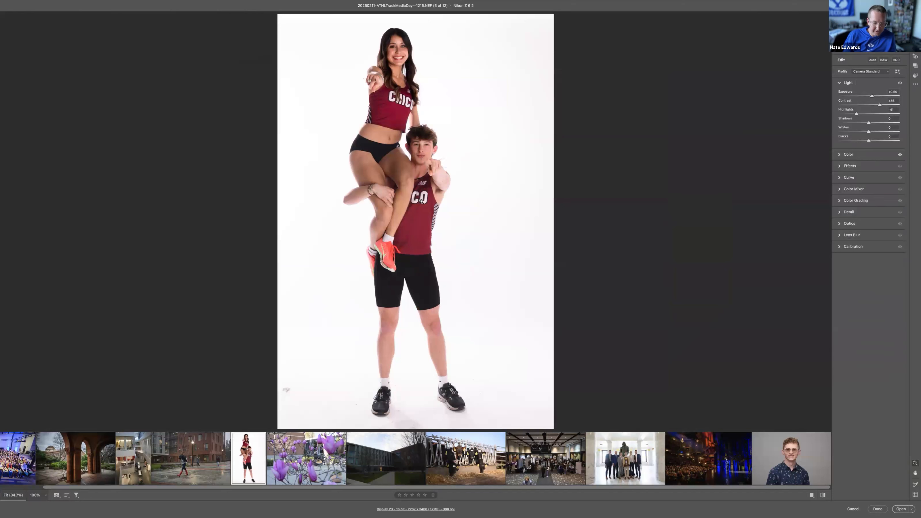
Step: Recrop the studio photo to landscape orientation, widening the frame to include the lights and stands around the white backdrop
{"action": "key", "text": "c"}
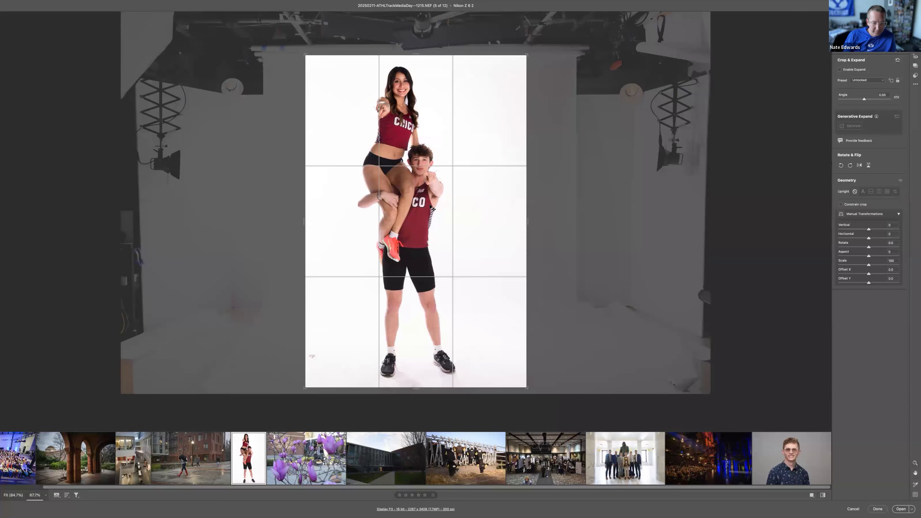
{"action": "key", "text": "x"}
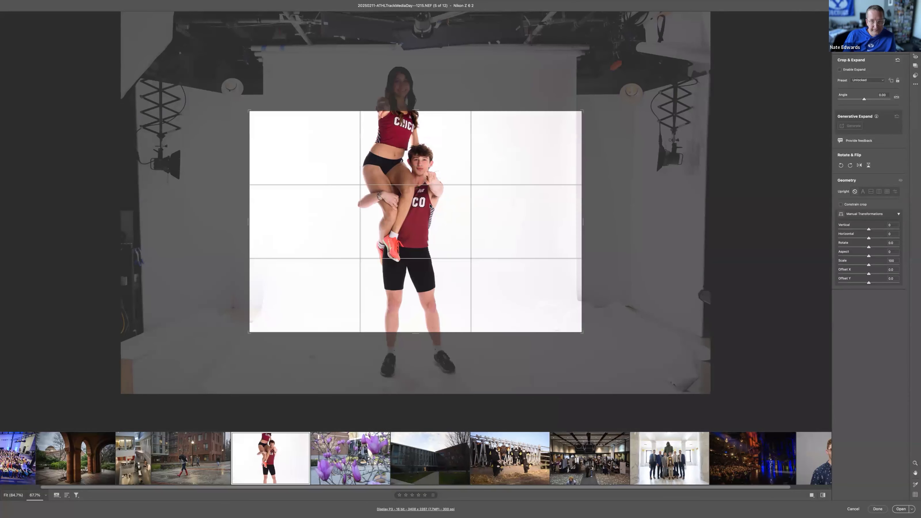
{"action": "left_click_drag", "start_coordinate": [428, 114], "coordinate": [422, 23]}
{"action": "left_click_drag", "start_coordinate": [447, 142], "coordinate": [451, 149]}
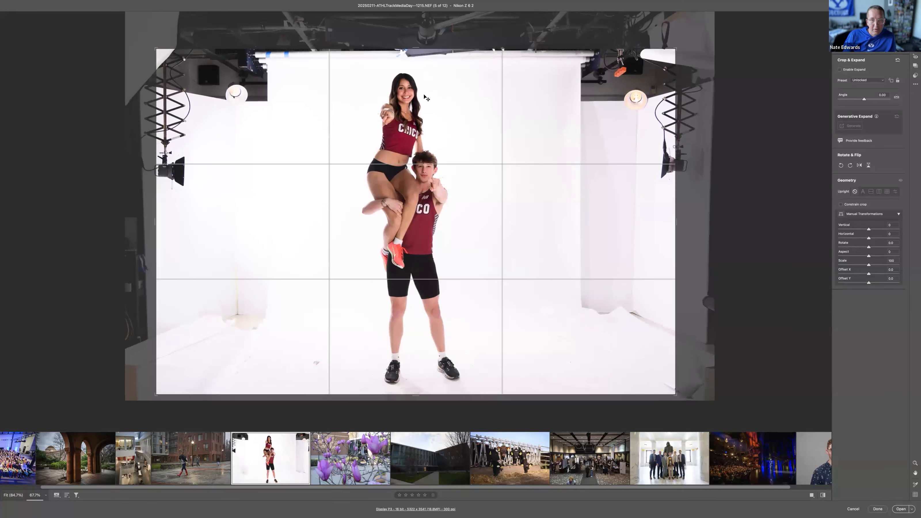
{"action": "left_click_drag", "start_coordinate": [403, 49], "coordinate": [402, 43]}
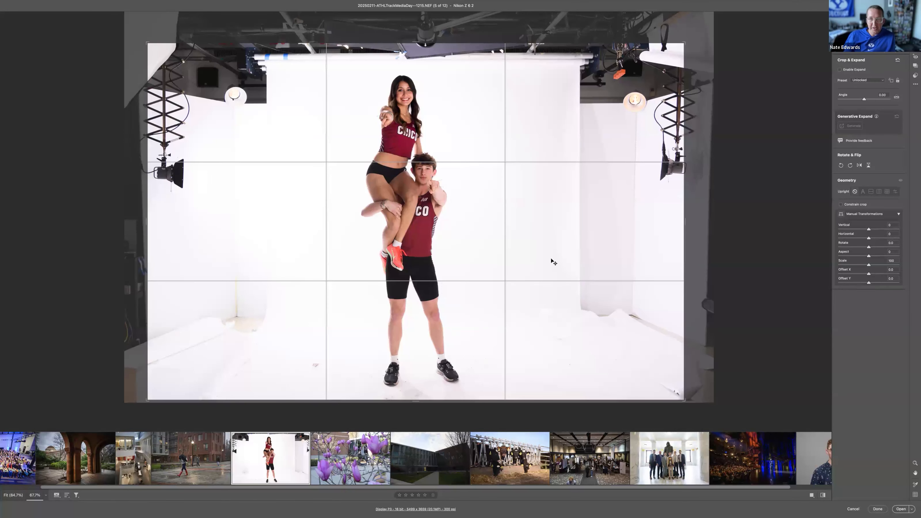
{"action": "key", "text": "Return"}
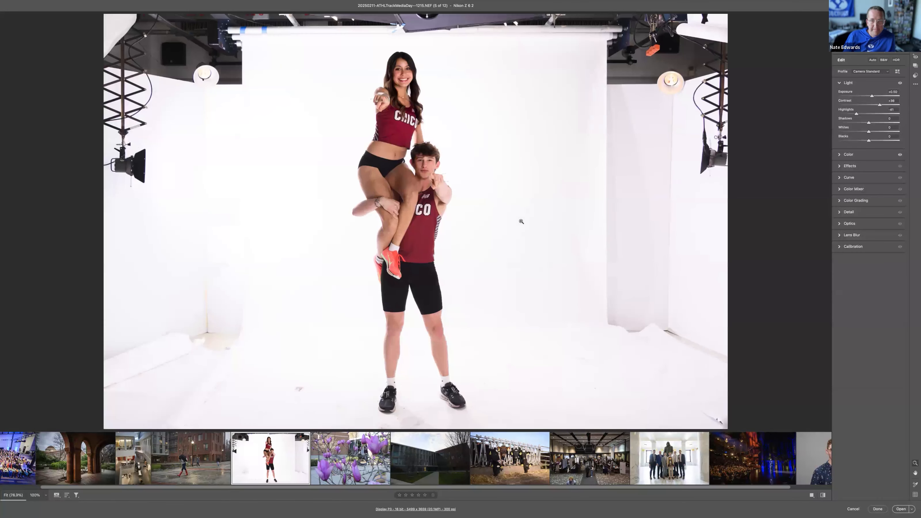
Step: Create a people mask covering the entire person for all people in the studio photo
{"action": "left_click", "coordinate": [915, 48]}
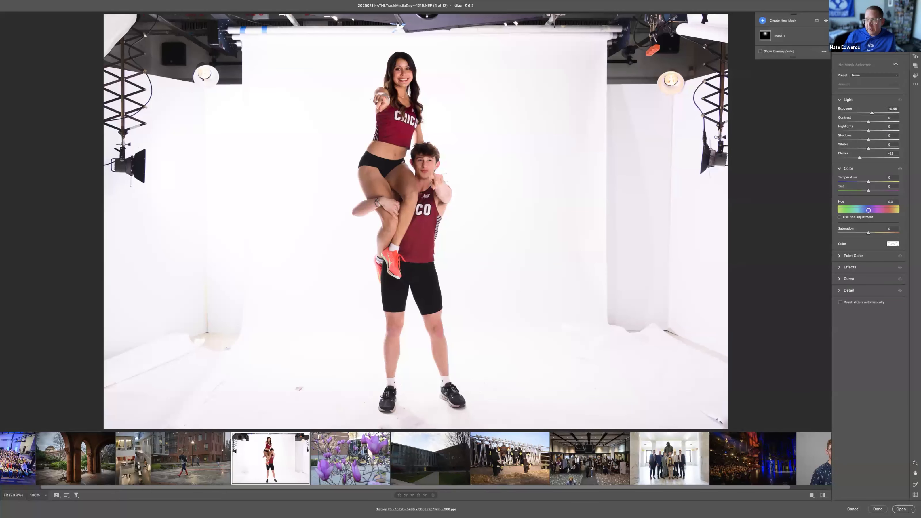
{"action": "left_click", "coordinate": [762, 21]}
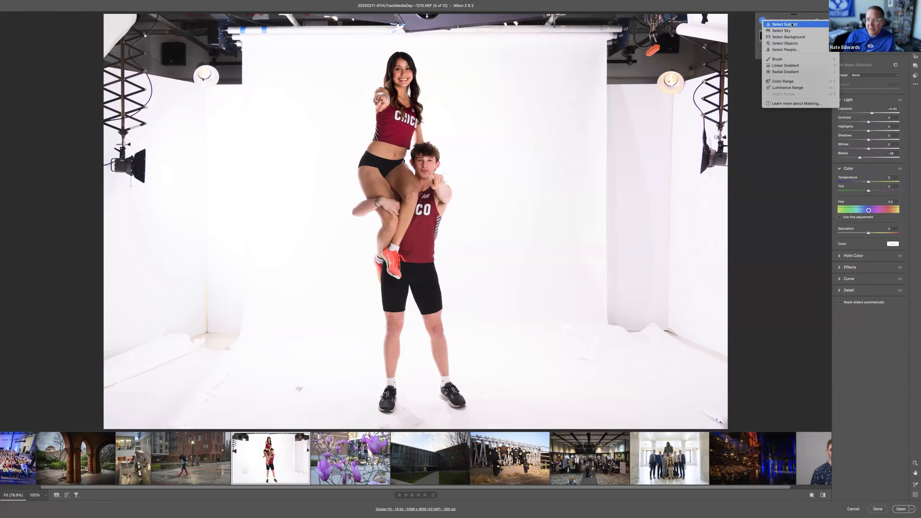
{"action": "left_click", "coordinate": [791, 50]}
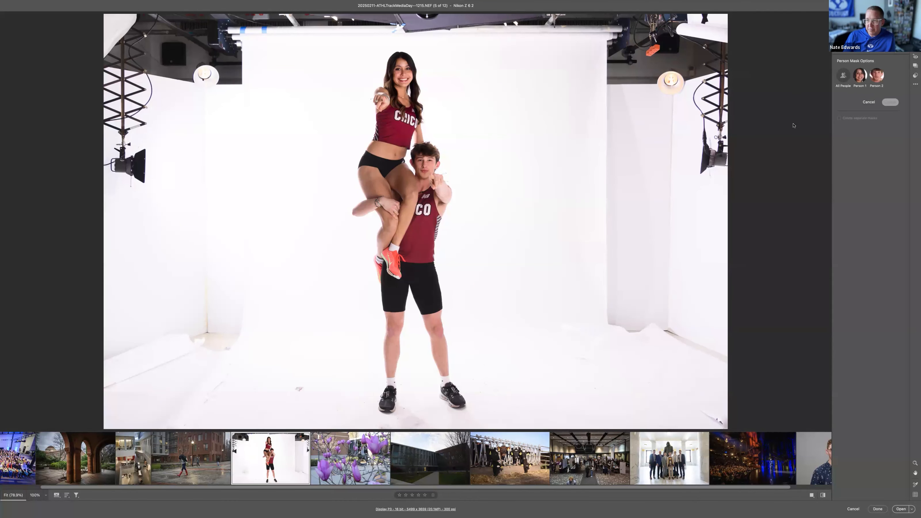
{"action": "mouse_move", "coordinate": [859, 78]}
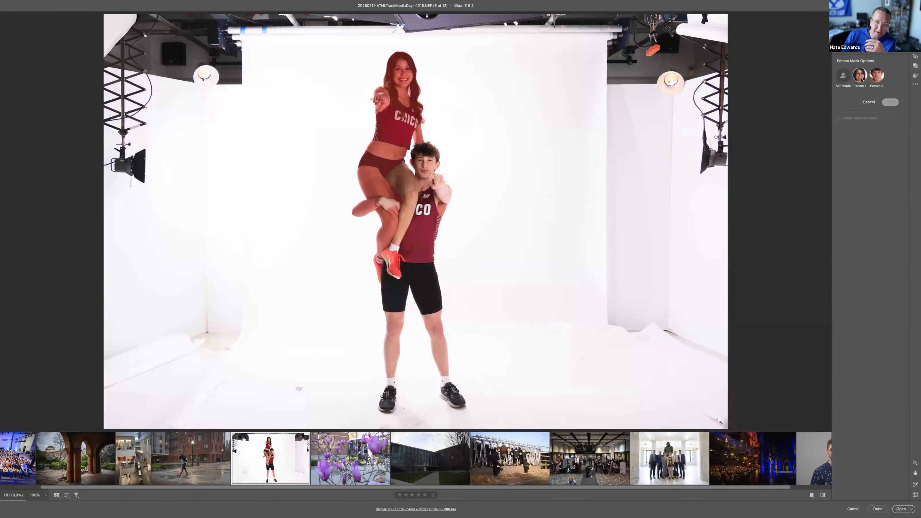
{"action": "left_click", "coordinate": [841, 78]}
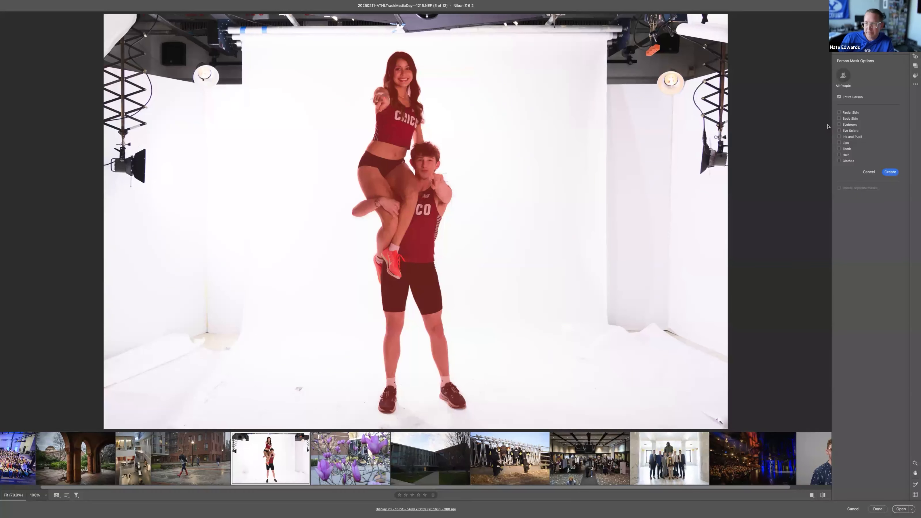
{"action": "left_click", "coordinate": [890, 172]}
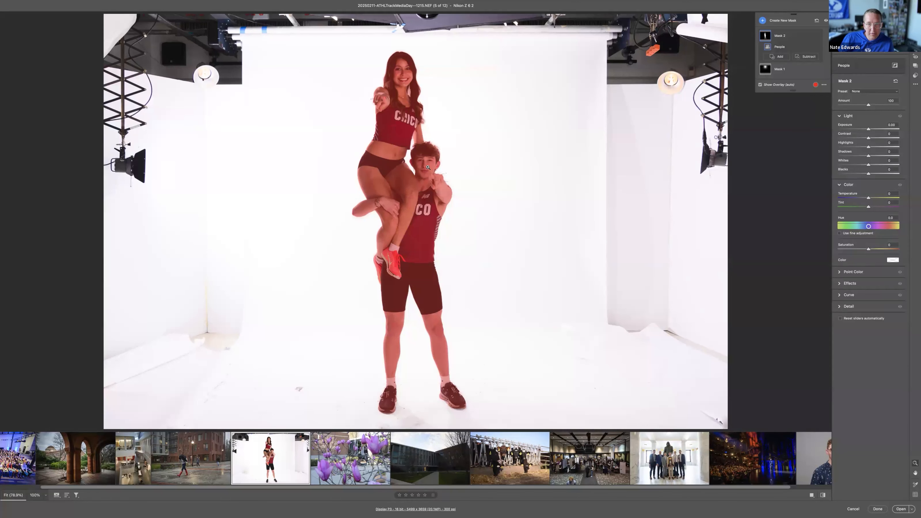
Step: Subtract the backdrop gap between the upper athlete's hair and neck from the people mask with a smaller brush
{"action": "left_click_drag", "start_coordinate": [434, 172], "coordinate": [475, 462]}
{"action": "key", "text": "space"}
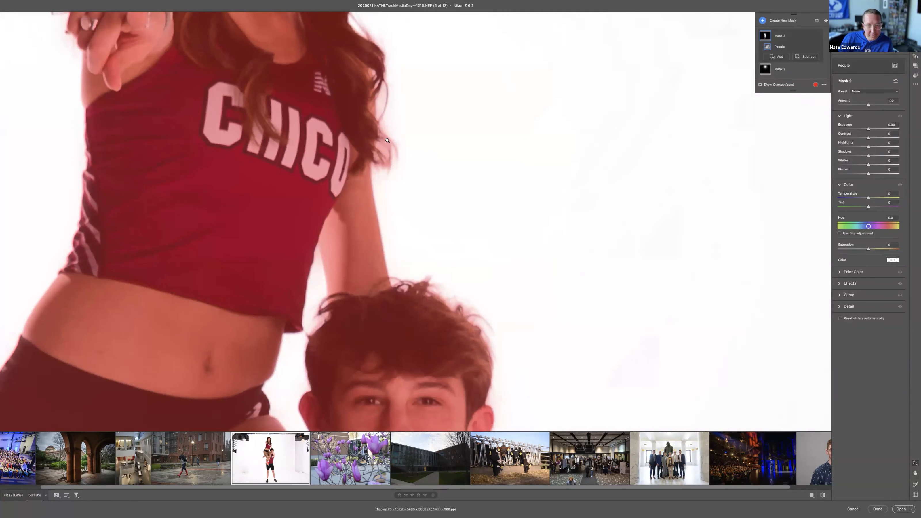
{"action": "scroll", "coordinate": [379, 119], "scroll_direction": "up", "scroll_amount": 10}
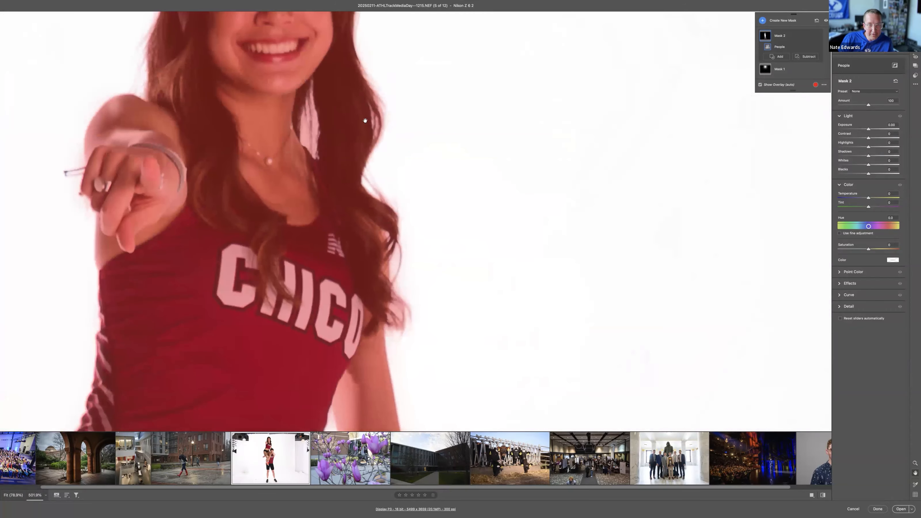
{"action": "scroll", "coordinate": [320, 165], "scroll_direction": "left", "scroll_amount": 3}
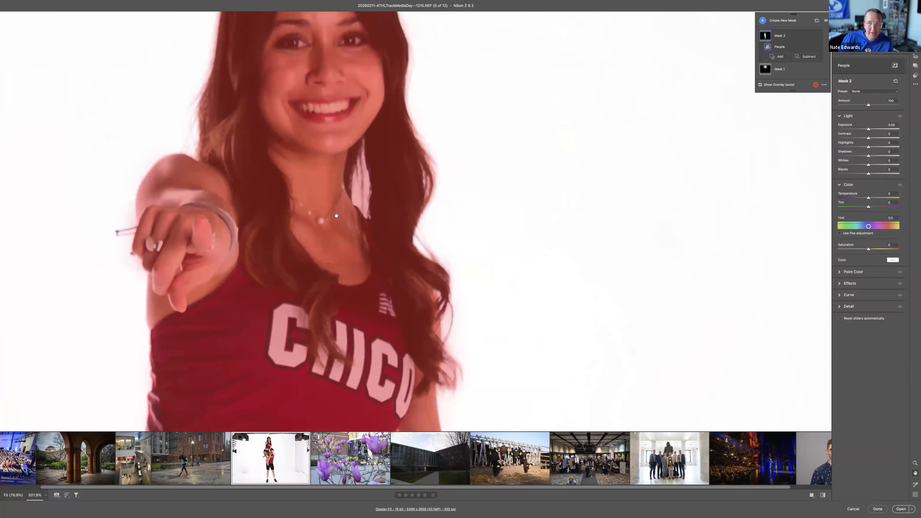
{"action": "left_click", "coordinate": [824, 84]}
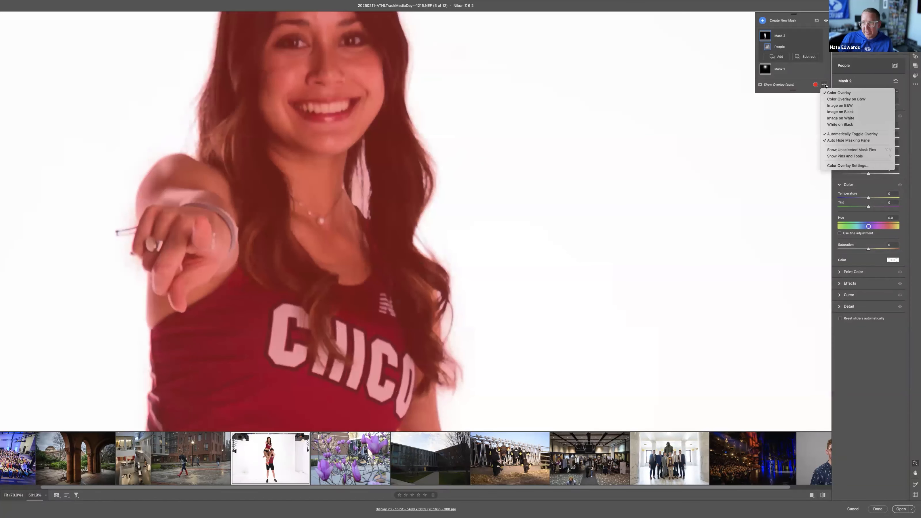
{"action": "left_click", "coordinate": [826, 85]}
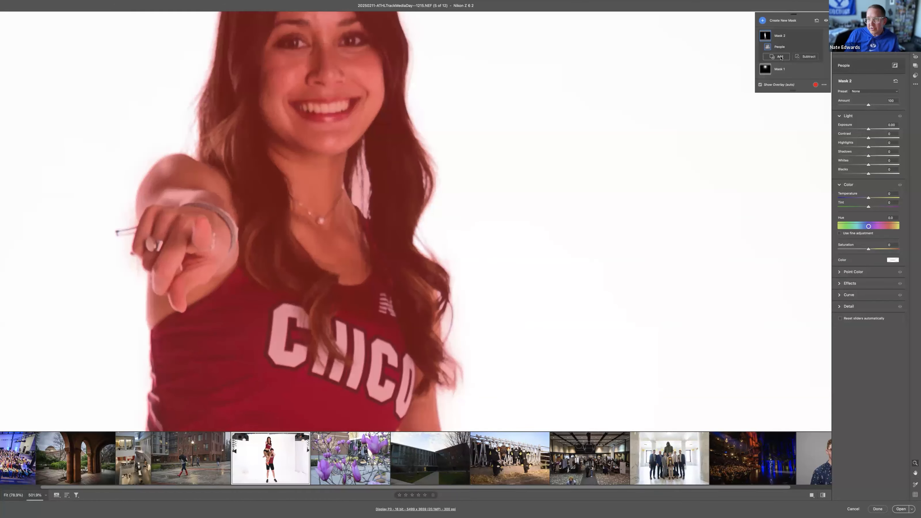
{"action": "left_click", "coordinate": [800, 57]}
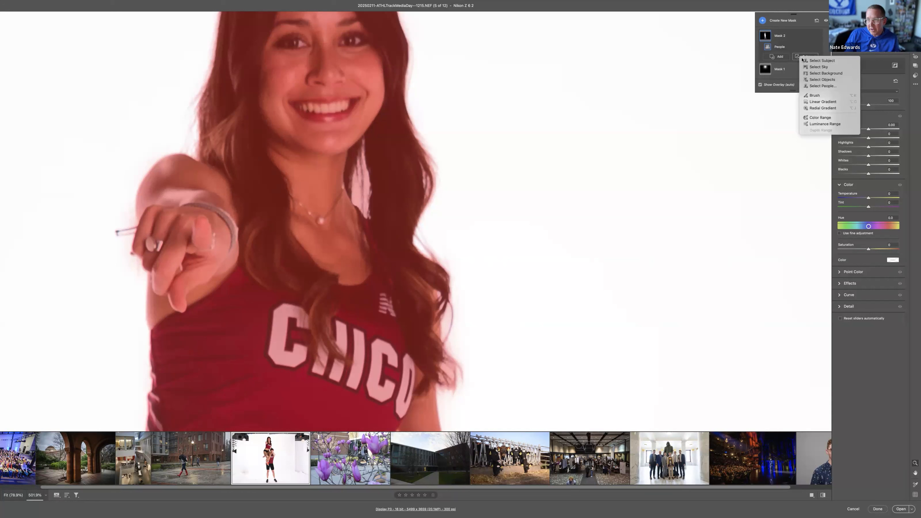
{"action": "left_click", "coordinate": [813, 96]}
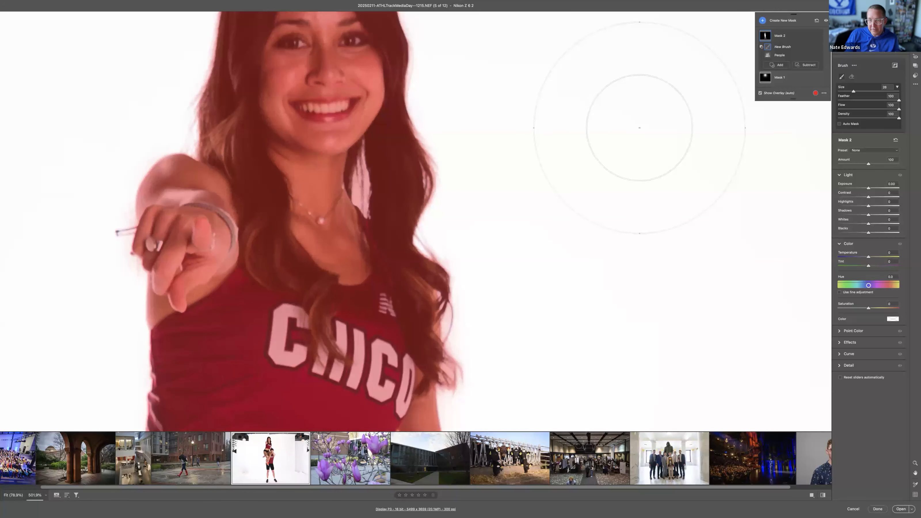
{"action": "key", "text": "bracketleft"}
{"action": "key", "text": "bracketleft"}
{"action": "key", "text": "bracketleft"}
{"action": "key", "text": "bracketleft"}
{"action": "key", "text": "bracketleft"}
{"action": "key", "text": "bracketleft"}
{"action": "key", "text": "bracketleft"}
{"action": "key", "text": "bracketleft"}
{"action": "key", "text": "bracketleft"}
{"action": "key", "text": "bracketleft"}
{"action": "key", "text": "bracketleft"}
{"action": "key", "text": "bracketleft"}
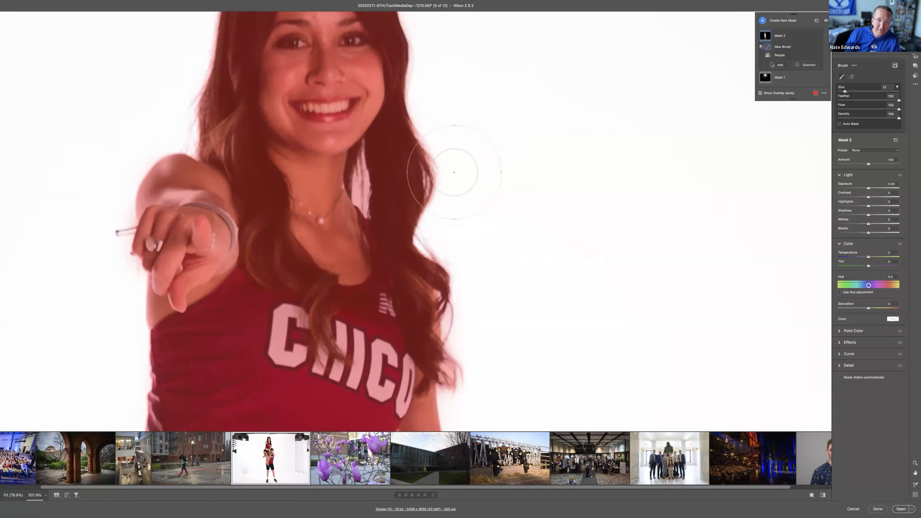
{"action": "mouse_move", "coordinate": [361, 175]}
{"action": "left_mouse_down"}
{"action": "mouse_move", "coordinate": [362, 210]}
{"action": "mouse_move", "coordinate": [364, 155]}
{"action": "mouse_move", "coordinate": [360, 173]}
{"action": "mouse_move", "coordinate": [360, 165]}
{"action": "left_mouse_up"}
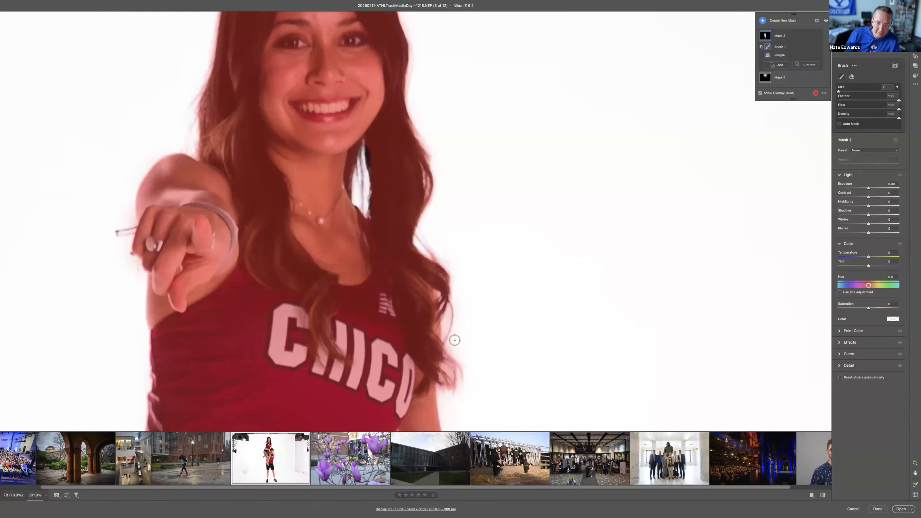
Step: Brush the mask spill away along both outer edges of the upper athlete's hair, and return to the whole photo
{"action": "mouse_move", "coordinate": [450, 305]}
{"action": "left_mouse_down"}
{"action": "mouse_move", "coordinate": [444, 341]}
{"action": "mouse_move", "coordinate": [454, 383]}
{"action": "mouse_move", "coordinate": [454, 358]}
{"action": "left_mouse_up"}
{"action": "mouse_move", "coordinate": [452, 273]}
{"action": "left_mouse_down"}
{"action": "mouse_move", "coordinate": [423, 249]}
{"action": "mouse_move", "coordinate": [436, 163]}
{"action": "mouse_move", "coordinate": [423, 139]}
{"action": "mouse_move", "coordinate": [437, 162]}
{"action": "mouse_move", "coordinate": [423, 126]}
{"action": "left_mouse_up"}
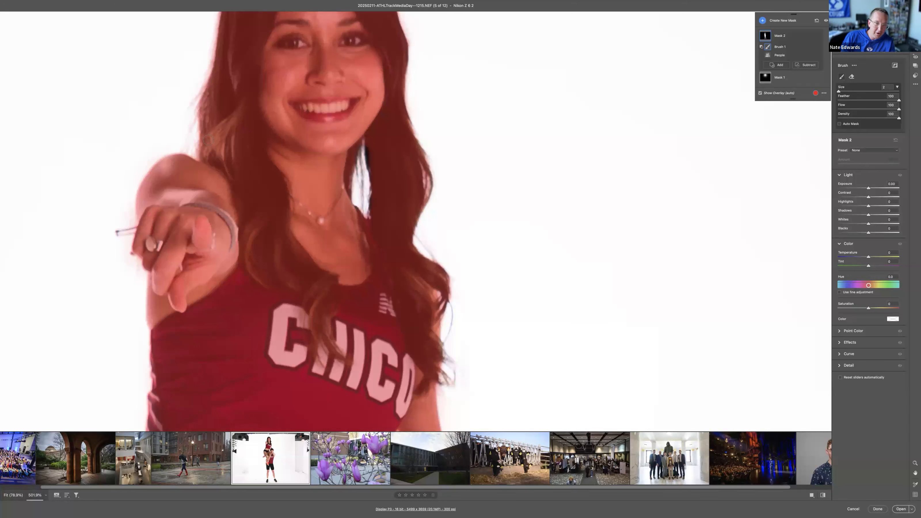
{"action": "left_click_drag", "start_coordinate": [192, 150], "coordinate": [194, 102]}
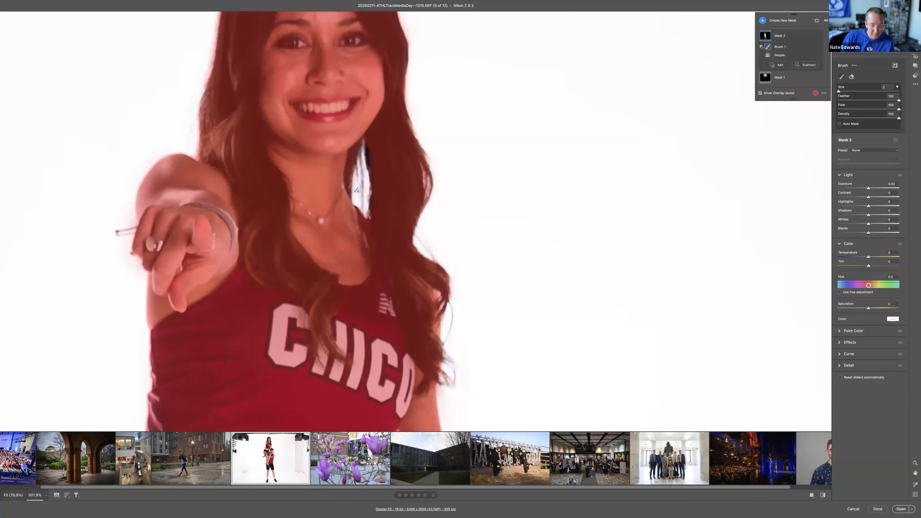
{"action": "key", "text": "e"}
{"action": "key", "text": "super+0"}
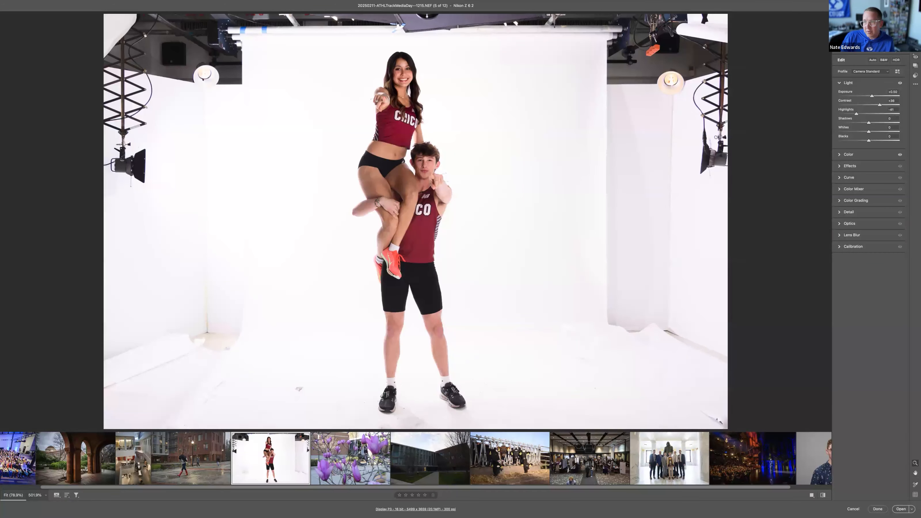
Step: Invert the people mask so it covers the background, and raise its Exposure to +4.00
{"action": "key", "text": "shift+w"}
{"action": "left_click", "coordinate": [776, 36]}
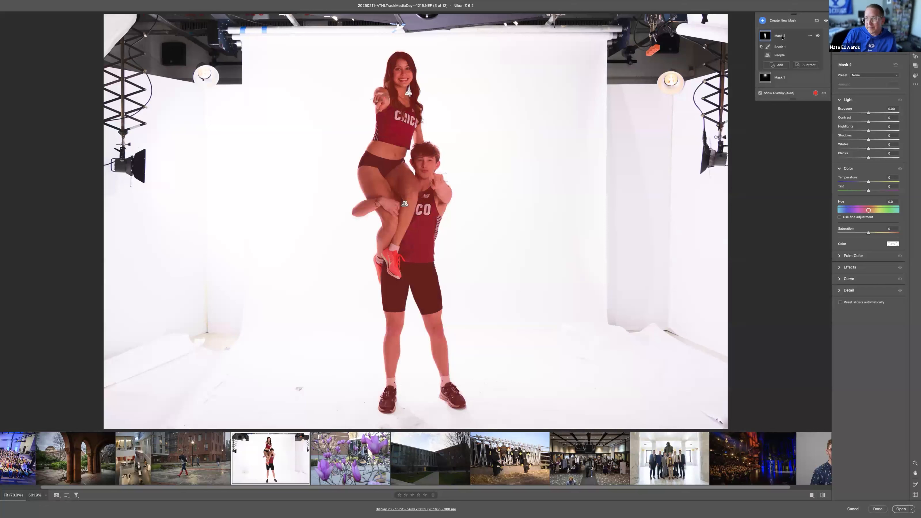
{"action": "left_click", "coordinate": [808, 35]}
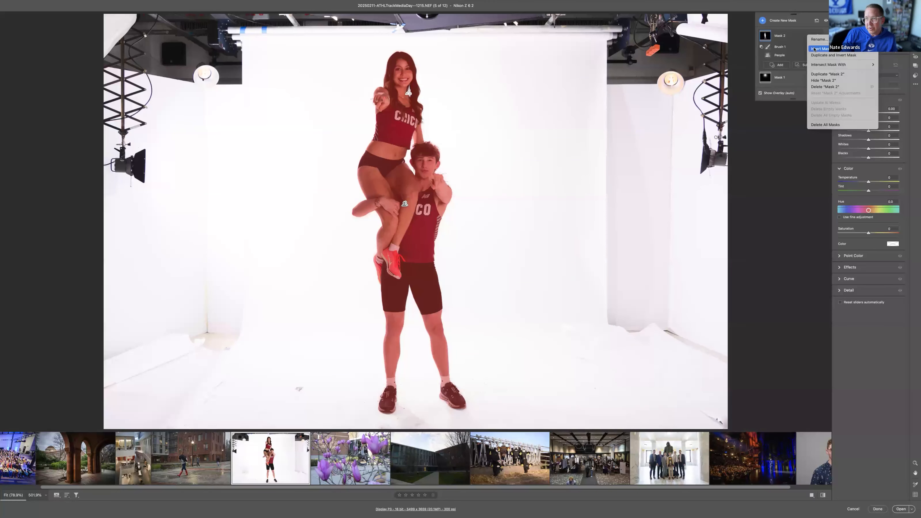
{"action": "left_click", "coordinate": [815, 49]}
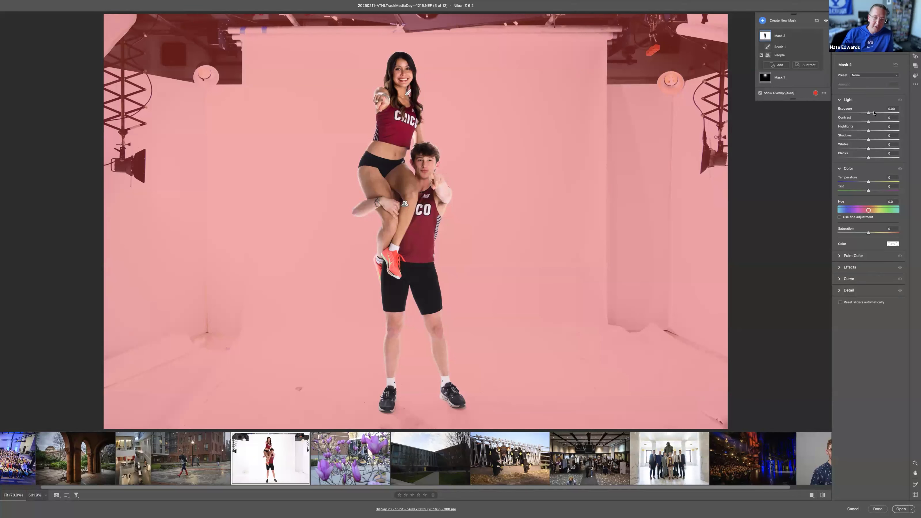
{"action": "left_click_drag", "start_coordinate": [874, 113], "coordinate": [901, 114]}
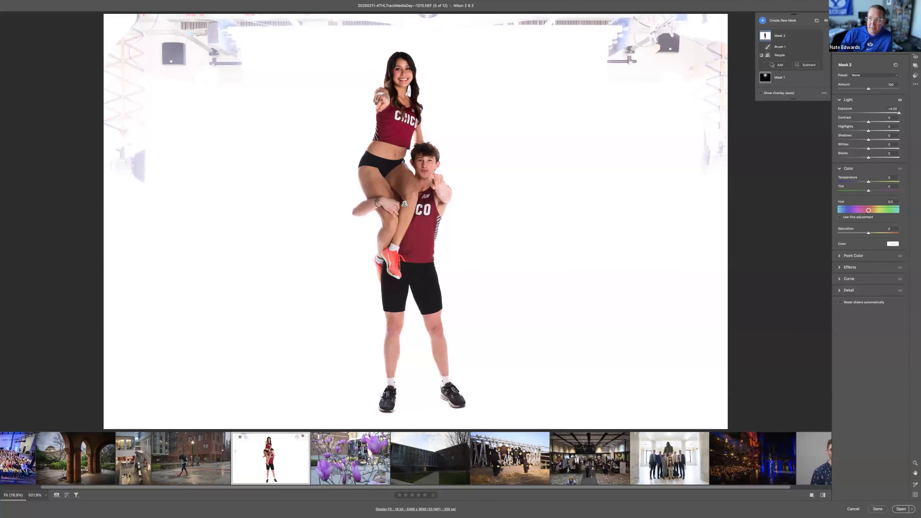
Step: Reset the background mask's Exposure to about +3.55 while checking the backdrop with the highlight clipping display
{"action": "key", "text": "o"}
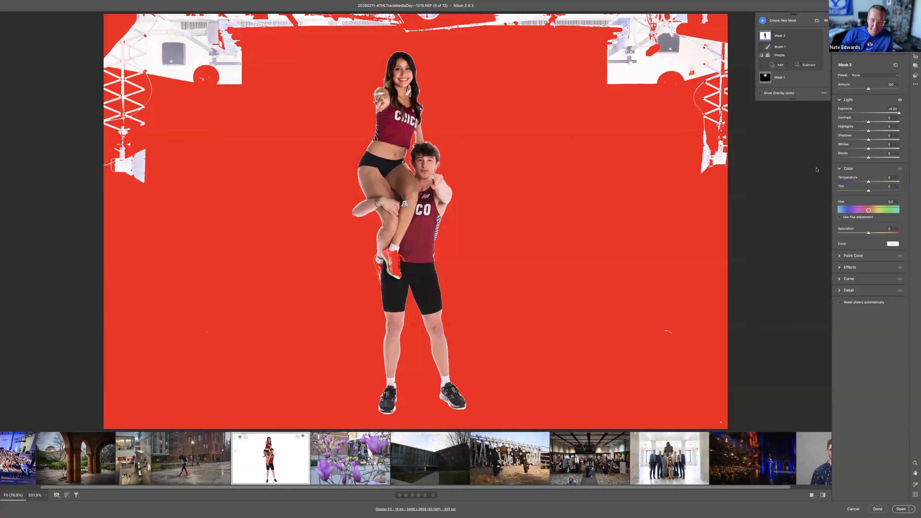
{"action": "double_click", "coordinate": [898, 114]}
{"action": "left_click_drag", "start_coordinate": [871, 113], "coordinate": [900, 114]}
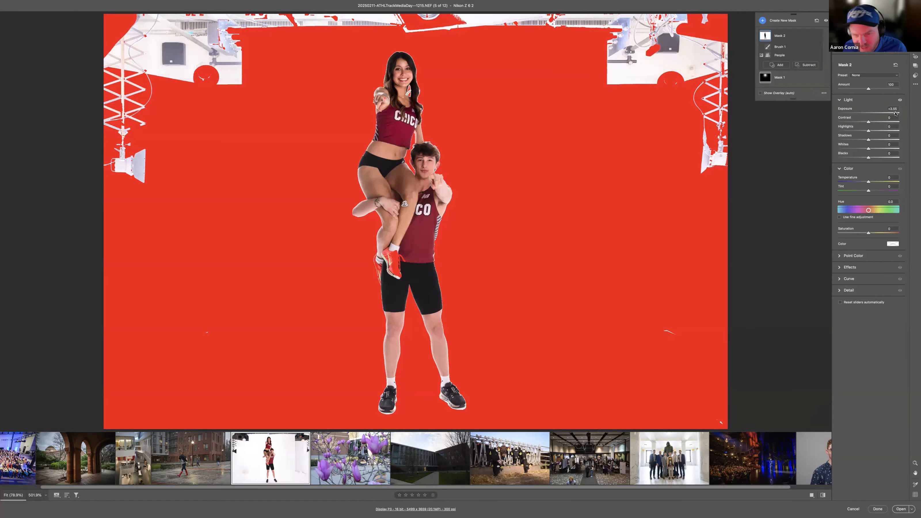
{"action": "left_click", "coordinate": [916, 20]}
{"action": "left_click", "coordinate": [517, 170]}
{"action": "left_click", "coordinate": [518, 170]}
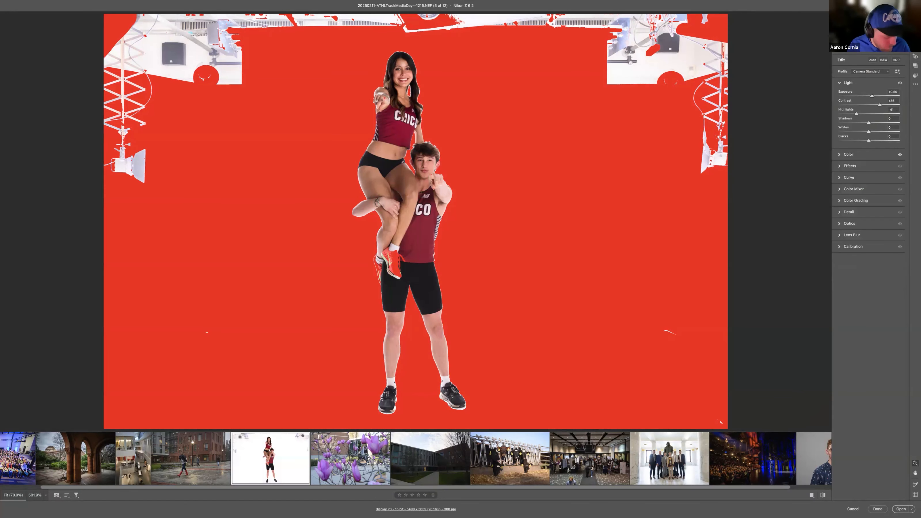
{"action": "left_click", "coordinate": [900, 17]}
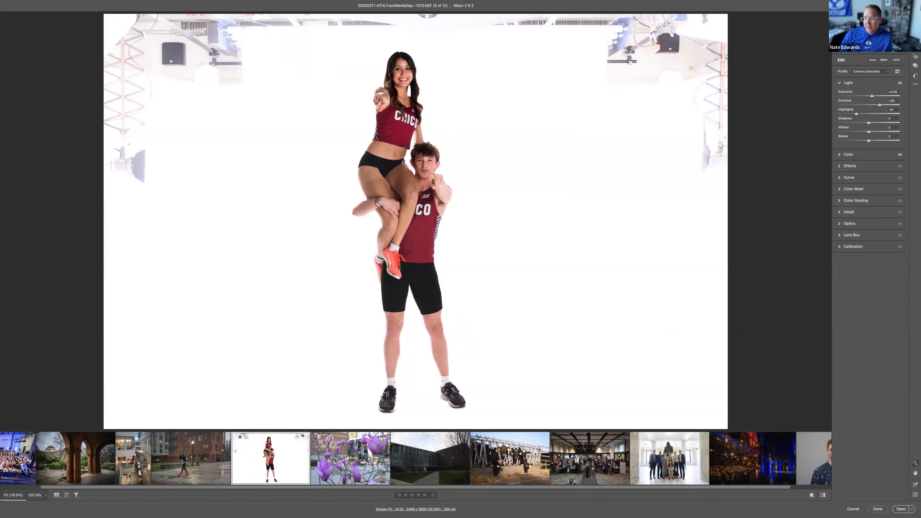
Step: Hide the background mask, inspect the lower athlete's jersey and shorts edges up close, and return to the whole photo
{"action": "left_click", "coordinate": [916, 48]}
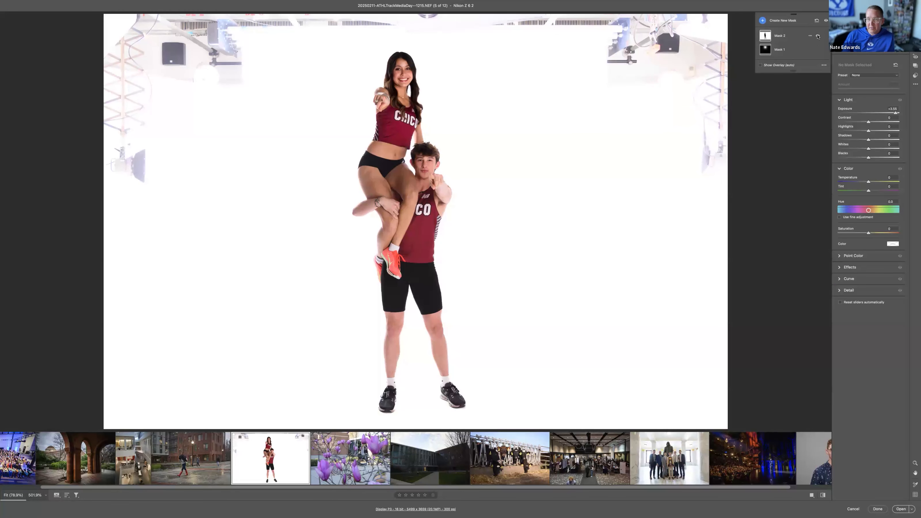
{"action": "left_click", "coordinate": [818, 36]}
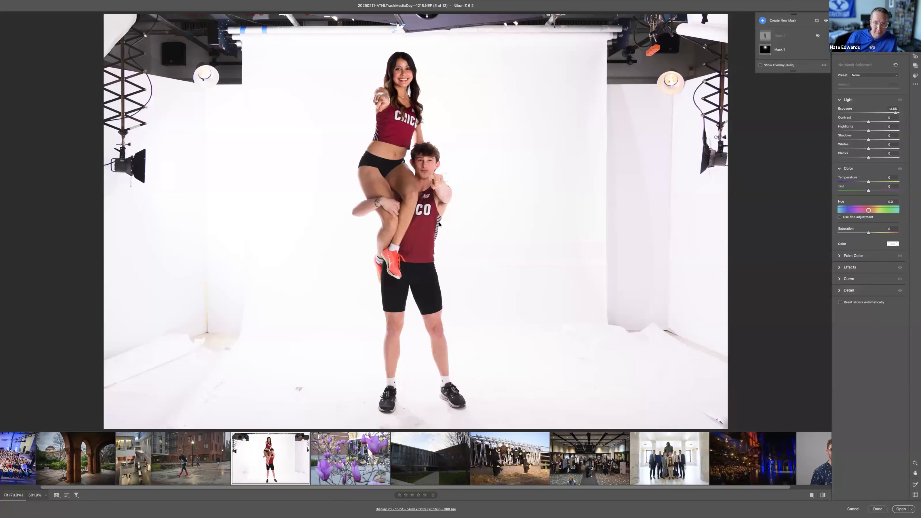
{"action": "key", "text": "z"}
{"action": "left_click_drag", "start_coordinate": [440, 222], "coordinate": [624, 294]}
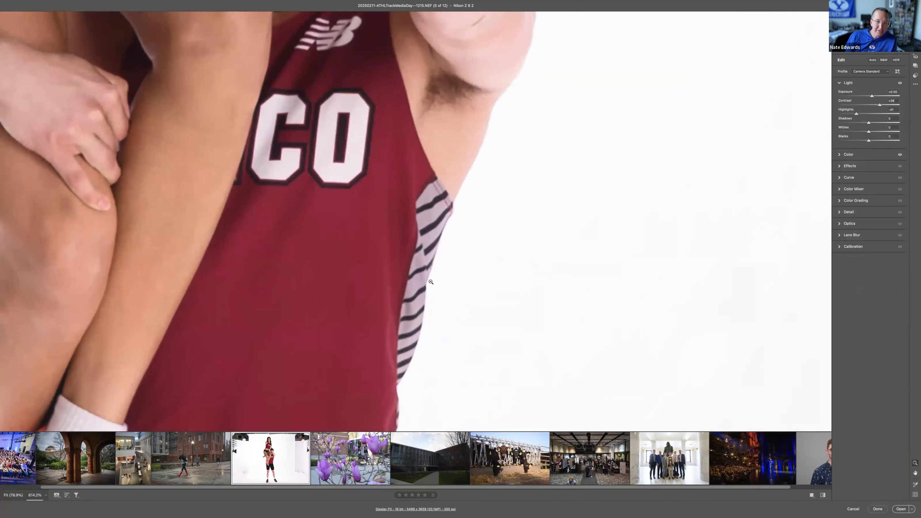
{"action": "left_click_drag", "start_coordinate": [432, 276], "coordinate": [391, 105]}
{"action": "left_click_drag", "start_coordinate": [387, 257], "coordinate": [363, 58]}
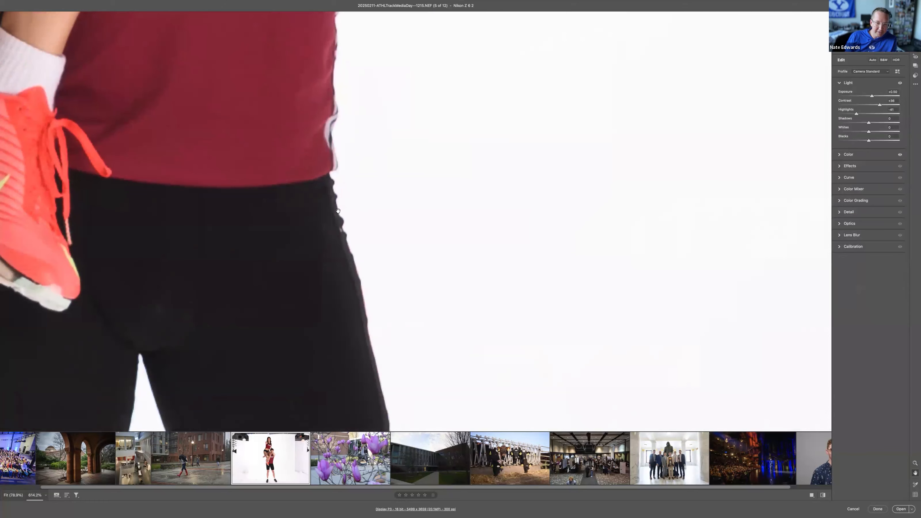
{"action": "left_click_drag", "start_coordinate": [381, 335], "coordinate": [350, 177]}
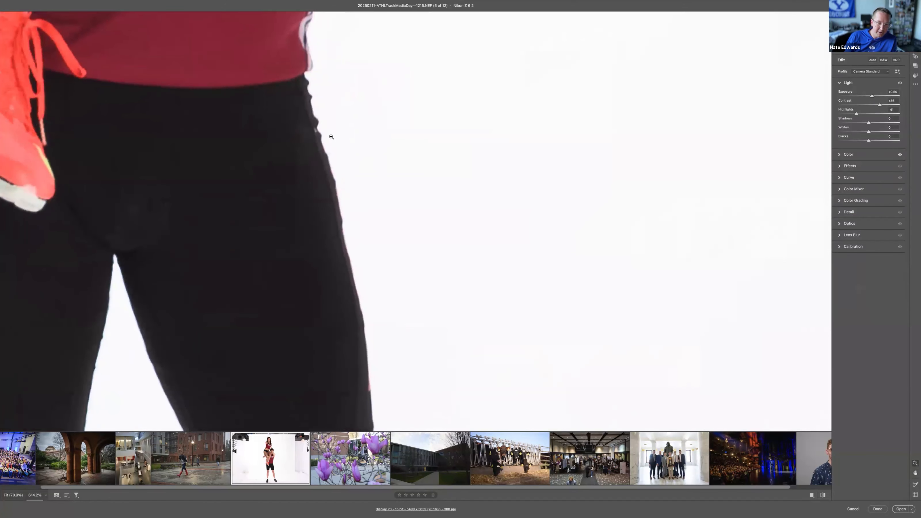
{"action": "left_click_drag", "start_coordinate": [394, 384], "coordinate": [384, 234]}
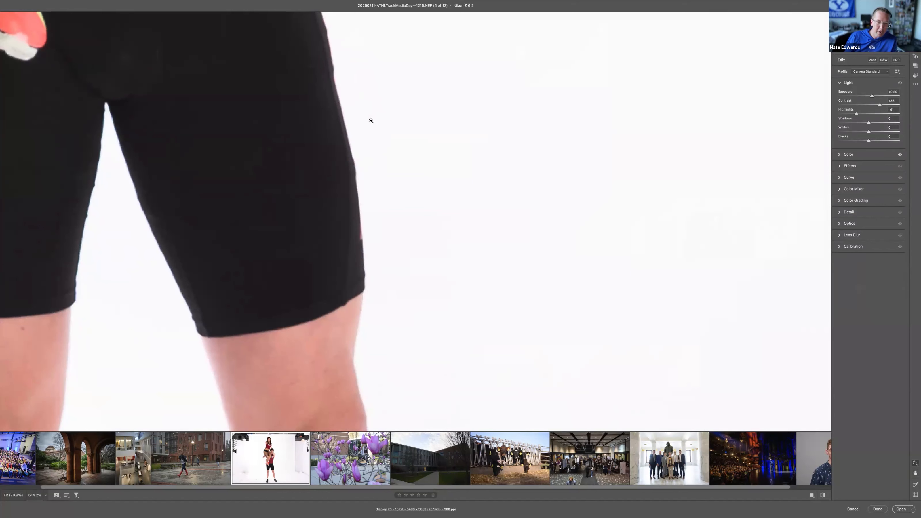
{"action": "left_click", "coordinate": [387, 182], "text": "alt"}
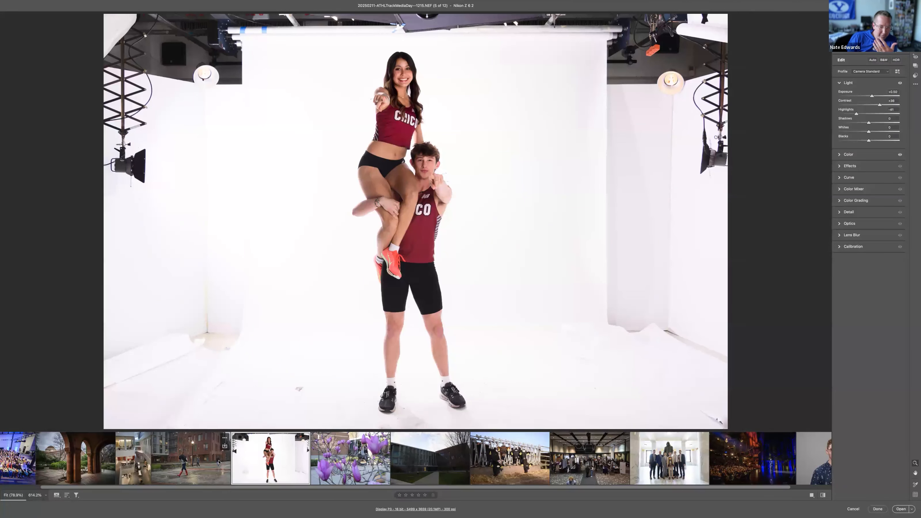
Step: Open the theatre photo Hamilton.NEF, zoom into the audience, and set Sharpening to 94 and its Masking to 97
{"action": "left_click", "coordinate": [741, 470]}
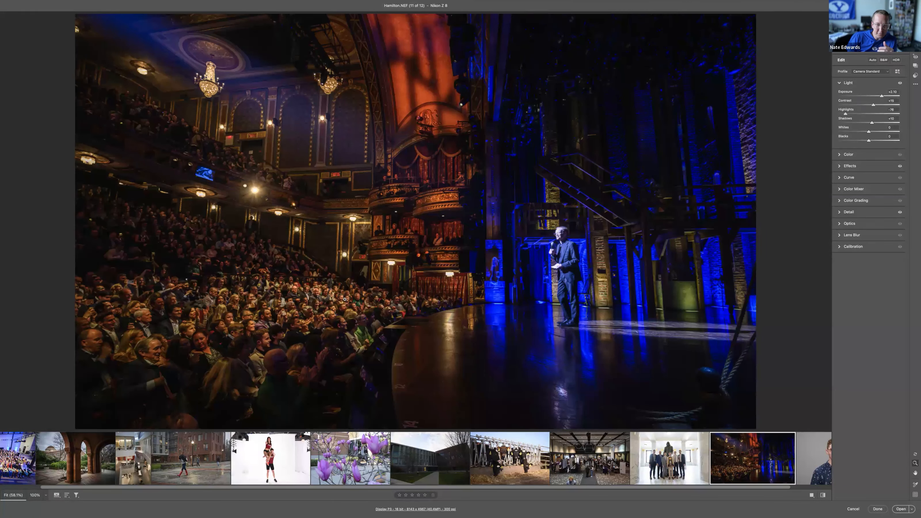
{"action": "left_click_drag", "start_coordinate": [344, 299], "coordinate": [482, 339]}
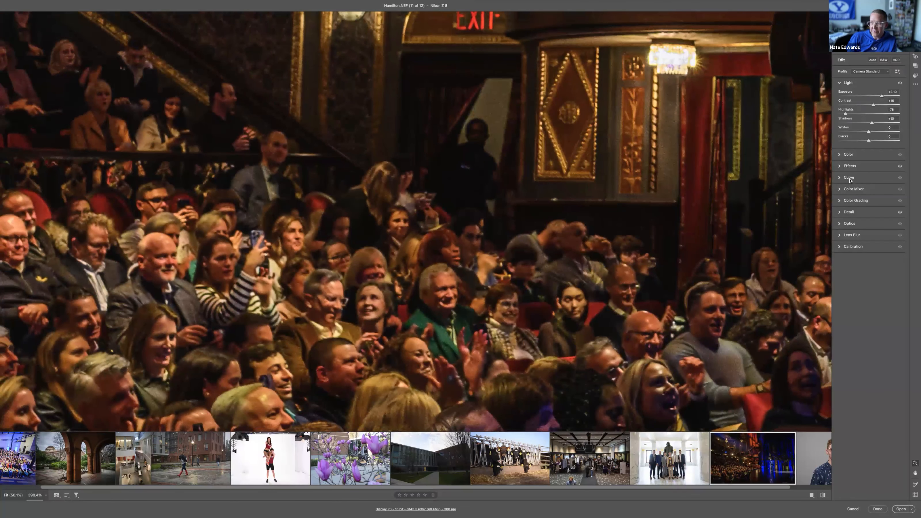
{"action": "left_click", "coordinate": [850, 212]}
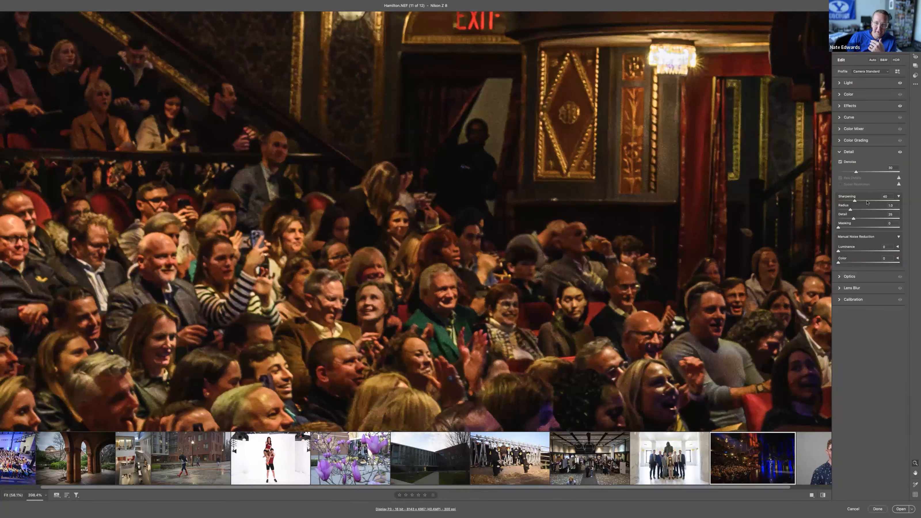
{"action": "left_click", "coordinate": [885, 201]}
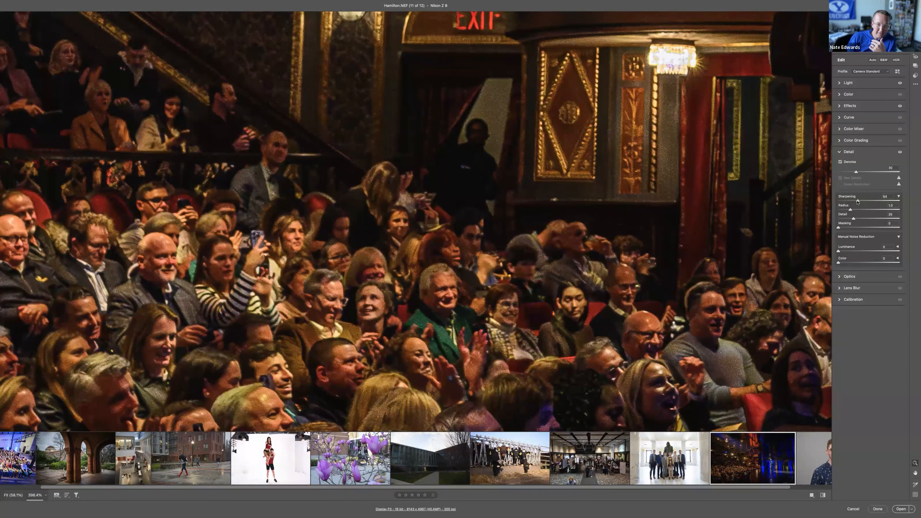
{"action": "mouse_move", "coordinate": [879, 201]}
{"action": "left_mouse_down"}
{"action": "mouse_move", "coordinate": [852, 202]}
{"action": "mouse_move", "coordinate": [888, 202]}
{"action": "left_mouse_up"}
{"action": "left_click_drag", "start_coordinate": [839, 227], "coordinate": [897, 228]}
{"action": "left_click", "coordinate": [845, 228], "text": "alt"}
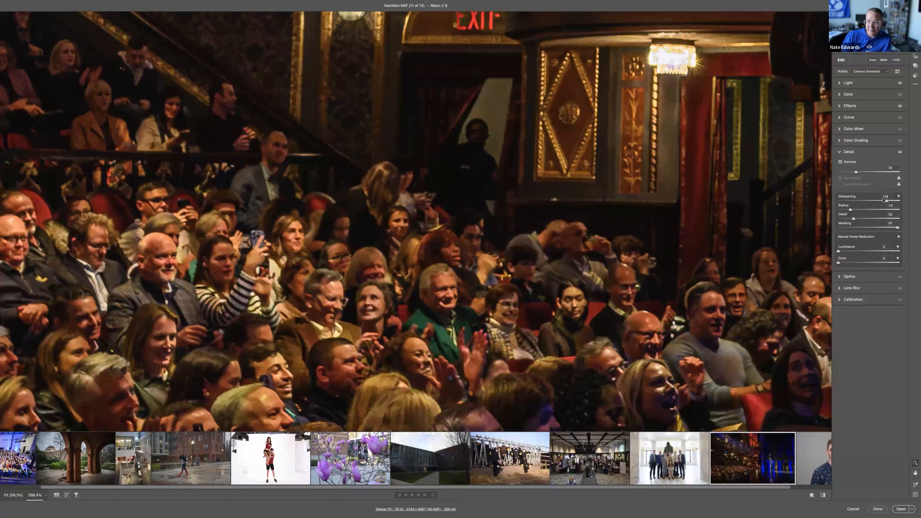
{"action": "mouse_move", "coordinate": [885, 201]}
{"action": "left_mouse_down"}
{"action": "mouse_move", "coordinate": [868, 203]}
{"action": "mouse_move", "coordinate": [877, 202]}
{"action": "left_mouse_up"}
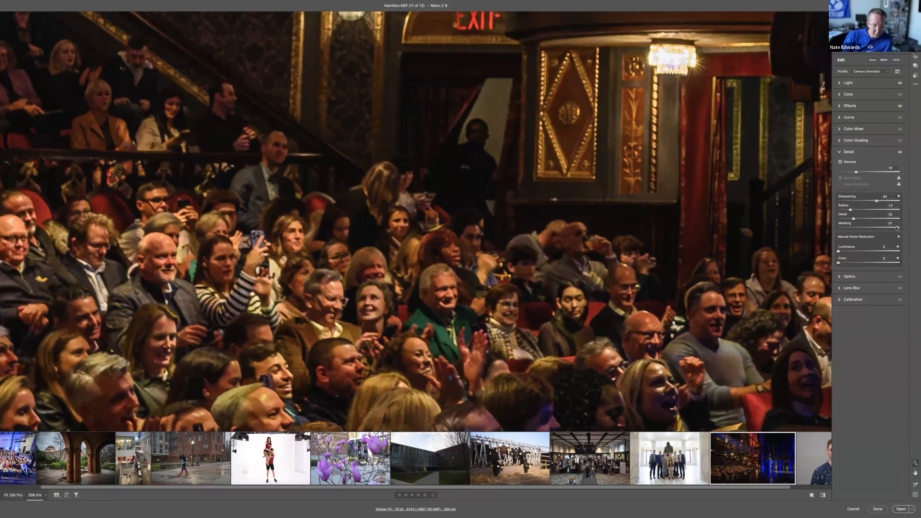
Step: Lower the sharpening Masking while checking which edges are sharpened in the masking preview
{"action": "key", "text": "alt"}
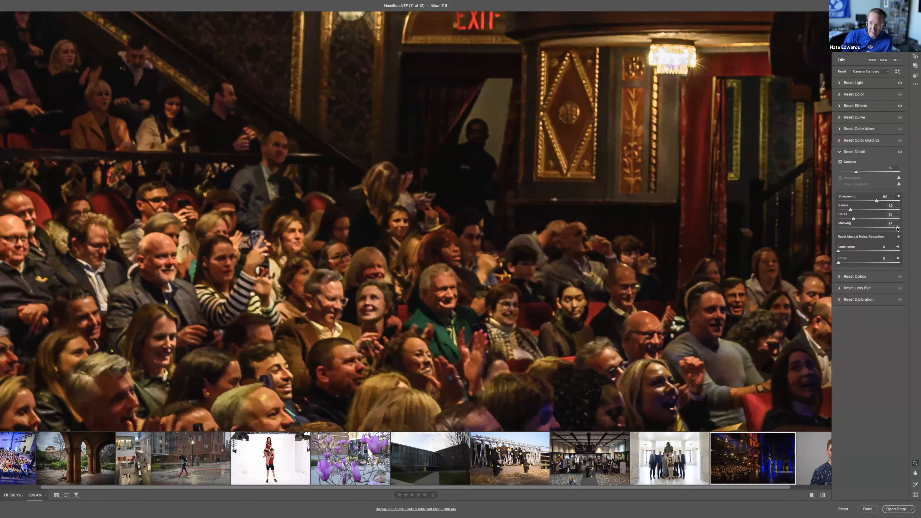
{"action": "left_click", "coordinate": [898, 228], "text": "alt"}
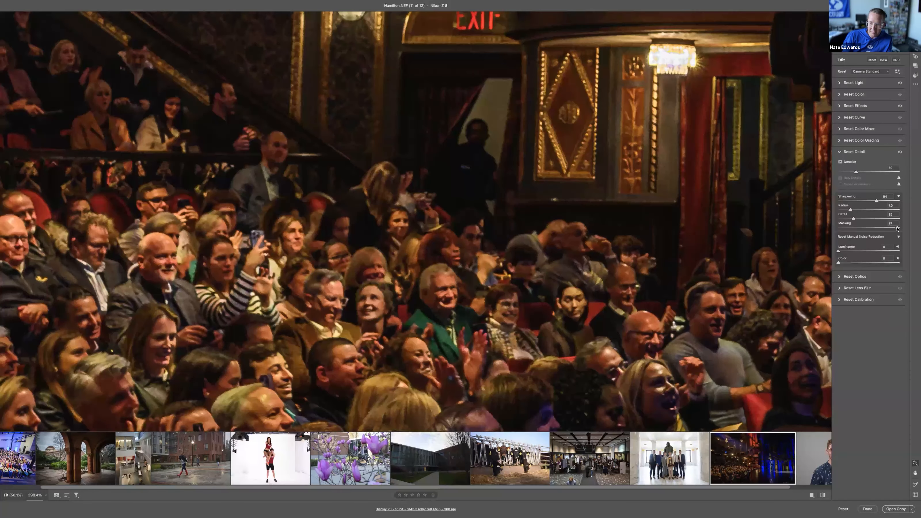
{"action": "left_click", "coordinate": [898, 228], "text": "alt"}
{"action": "mouse_move", "coordinate": [884, 229]}
{"action": "left_mouse_down"}
{"action": "mouse_move", "coordinate": [865, 230]}
{"action": "mouse_move", "coordinate": [899, 231]}
{"action": "mouse_move", "coordinate": [851, 230]}
{"action": "mouse_move", "coordinate": [878, 229]}
{"action": "left_mouse_up"}
Step: Set the theatre photo's Whites to about +29 and Blacks to about -15, and return to the whole photo
{"action": "left_click", "coordinate": [849, 83]}
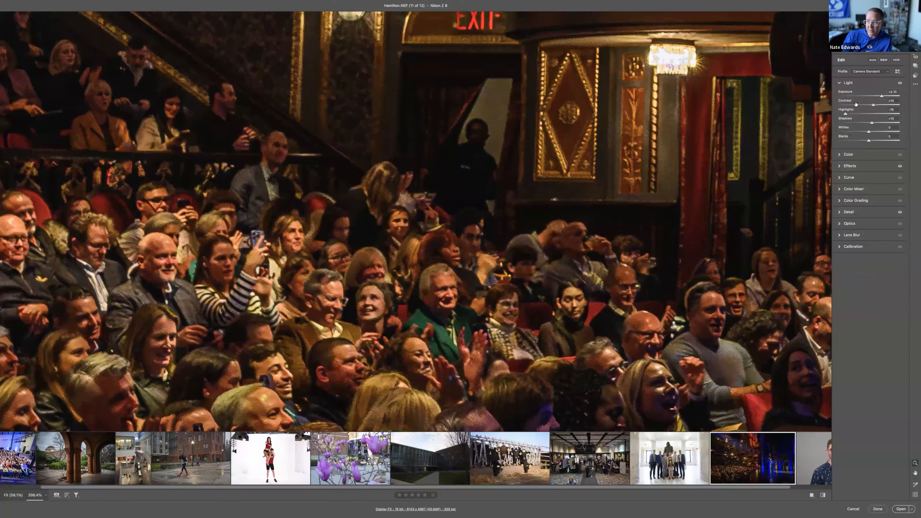
{"action": "mouse_move", "coordinate": [867, 140]}
{"action": "left_mouse_down"}
{"action": "mouse_move", "coordinate": [860, 142]}
{"action": "mouse_move", "coordinate": [873, 116]}
{"action": "mouse_move", "coordinate": [878, 132]}
{"action": "left_mouse_up"}
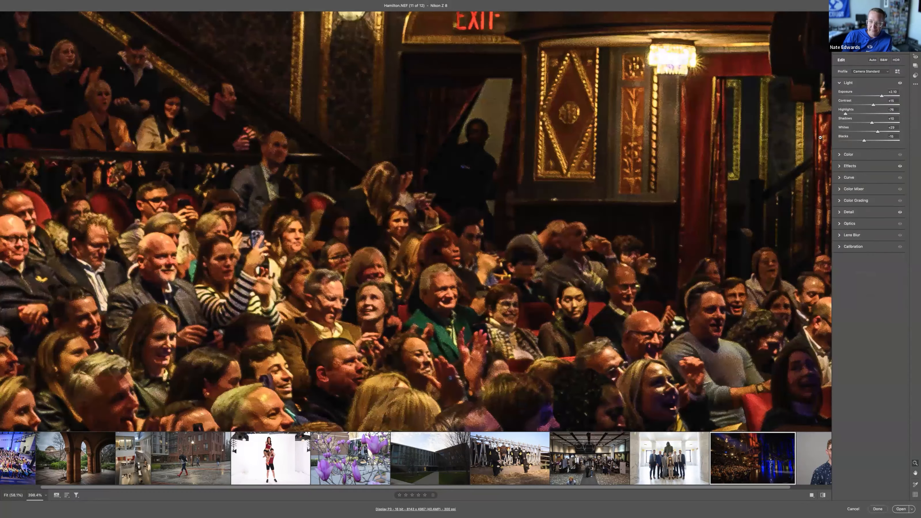
{"action": "left_click", "coordinate": [507, 232]}
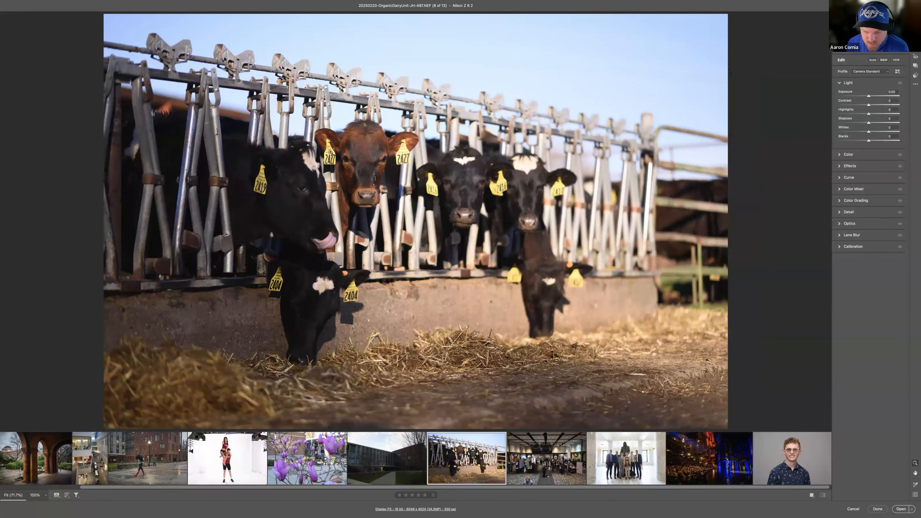
{"action": "left_click_drag", "start_coordinate": [331, 152], "coordinate": [388, 64]}
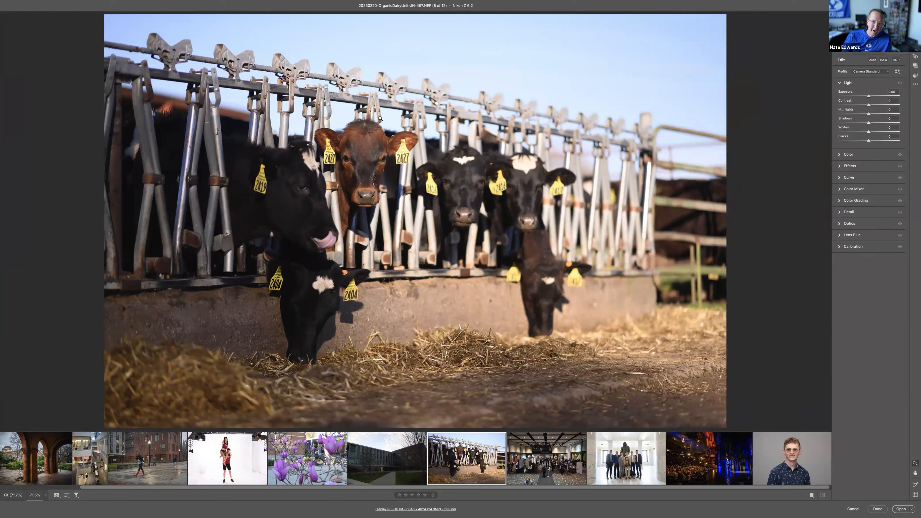
Step: Set the dairy cow photo's Contrast to about +24, Highlights to about -42 and Shadows to about +17
{"action": "left_click", "coordinate": [877, 105]}
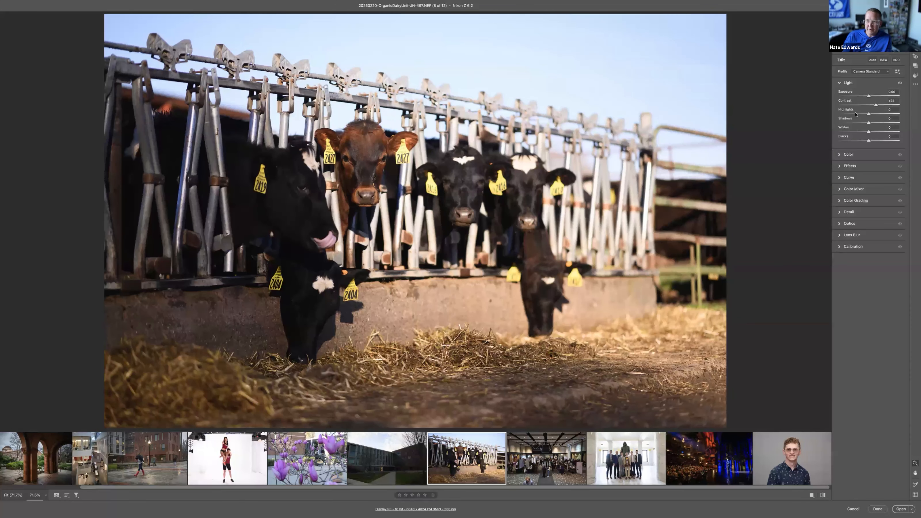
{"action": "left_click", "coordinate": [856, 114]}
{"action": "left_click", "coordinate": [874, 123]}
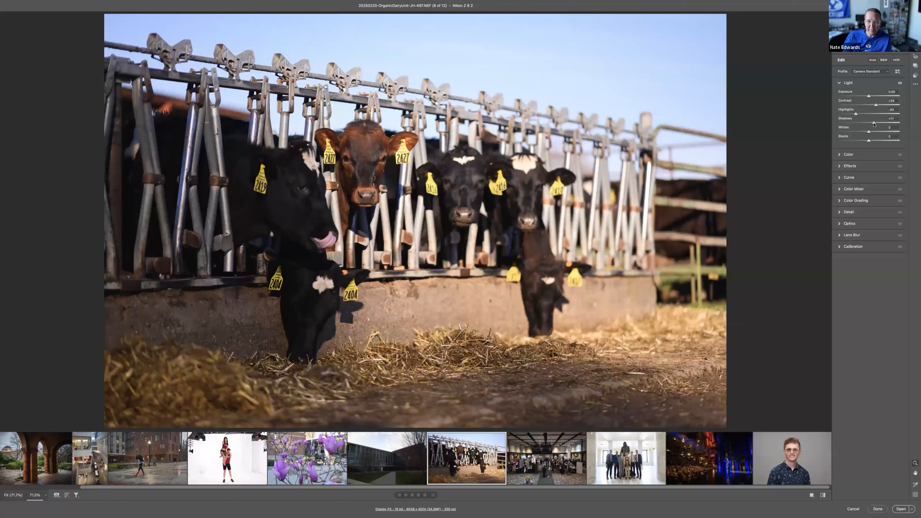
{"action": "left_click", "coordinate": [853, 156]}
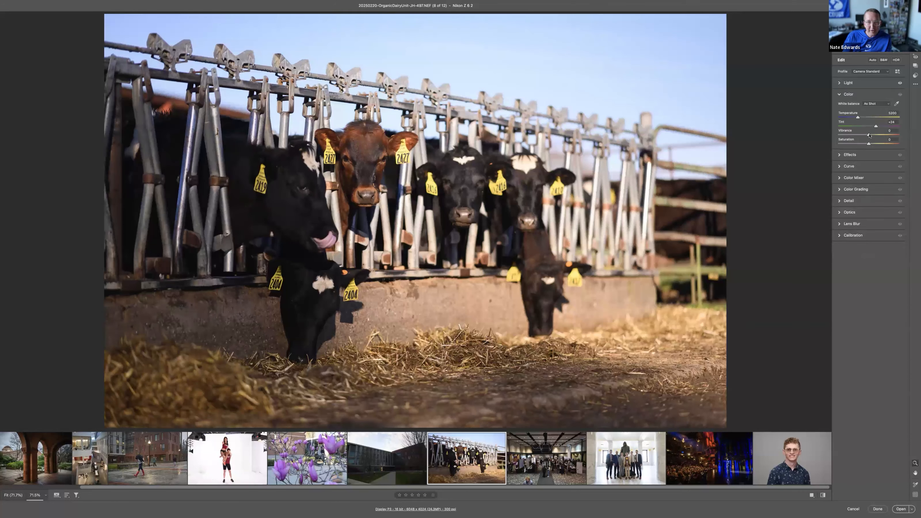
Step: Set the cow photo's Texture to +13, Clarity to +17, and Vignette to about -18 with Midpoint about 32
{"action": "left_click", "coordinate": [861, 154]}
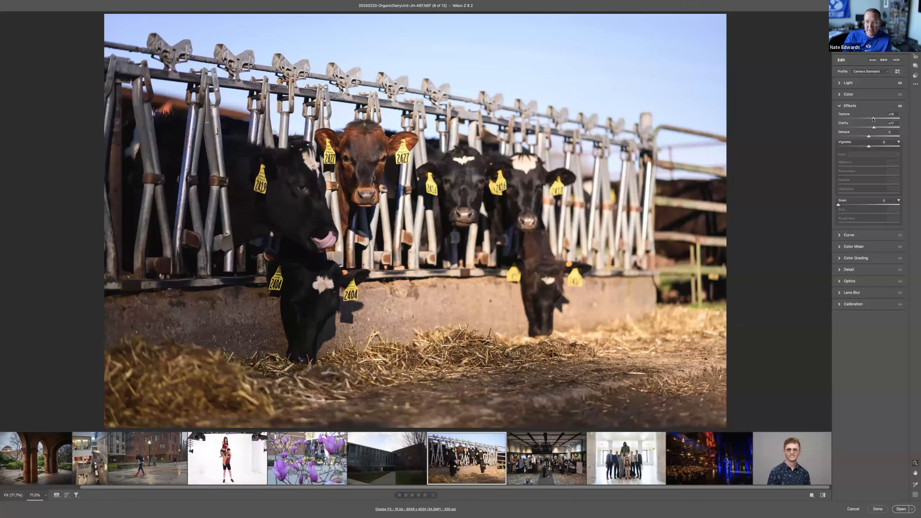
{"action": "left_click_drag", "start_coordinate": [869, 146], "coordinate": [864, 147]}
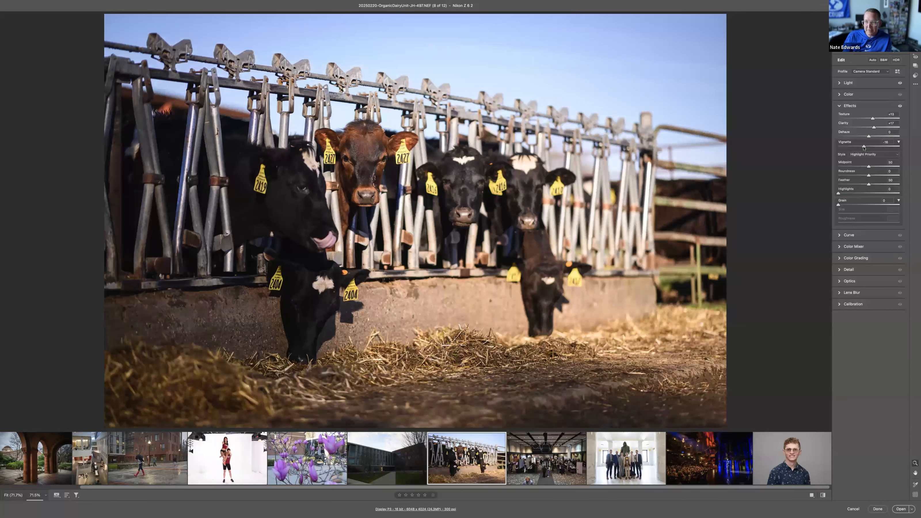
{"action": "left_click_drag", "start_coordinate": [863, 167], "coordinate": [859, 168]}
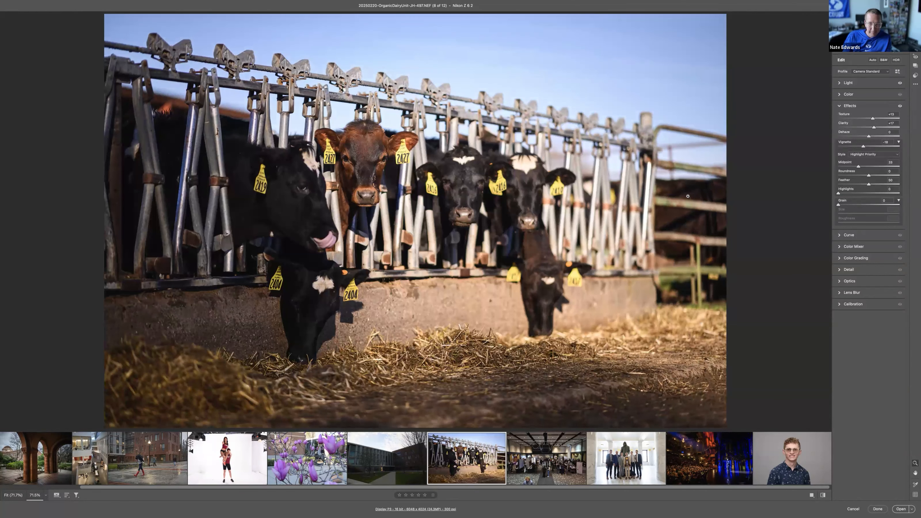
Step: Crop the cow photo slightly tighter, mainly along its left edge, and raise Vibrance to about +30
{"action": "key", "text": "c"}
{"action": "left_click_drag", "start_coordinate": [164, 205], "coordinate": [181, 206]}
{"action": "left_click_drag", "start_coordinate": [280, 212], "coordinate": [283, 213]}
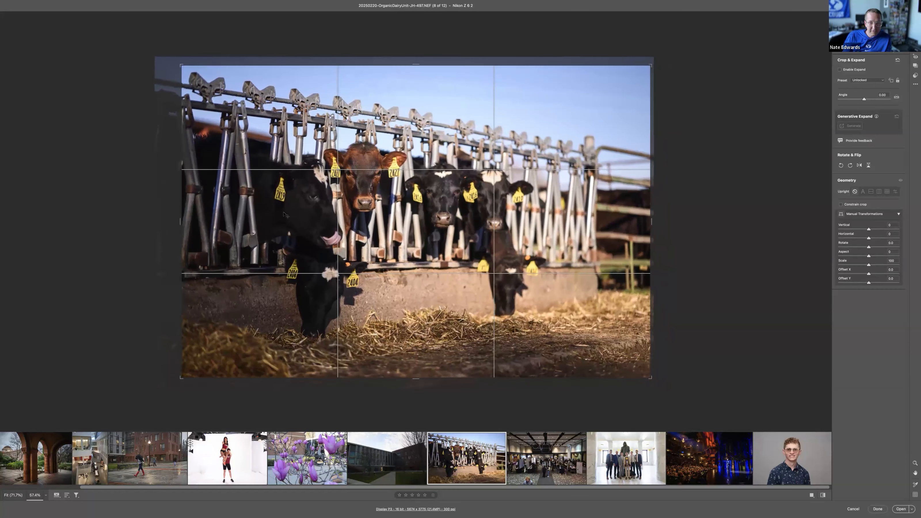
{"action": "key", "text": "Return"}
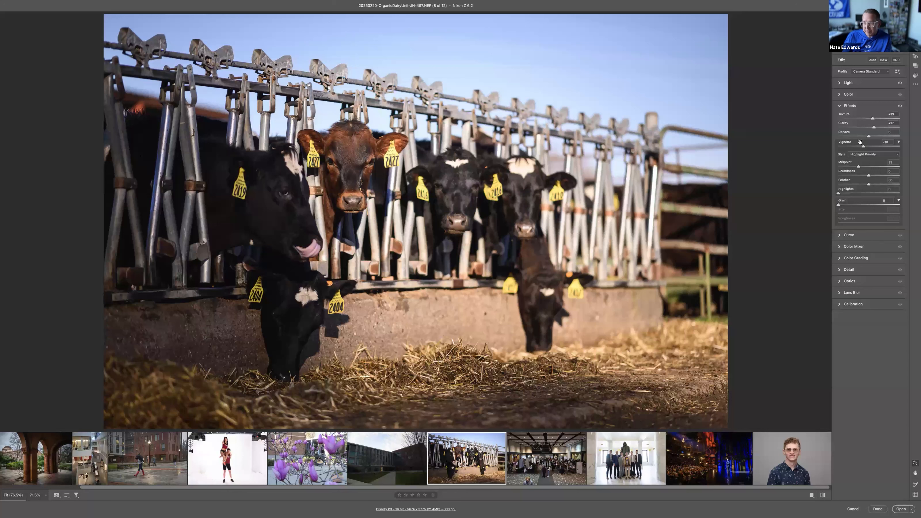
{"action": "left_click", "coordinate": [854, 96]}
{"action": "left_click", "coordinate": [877, 136]}
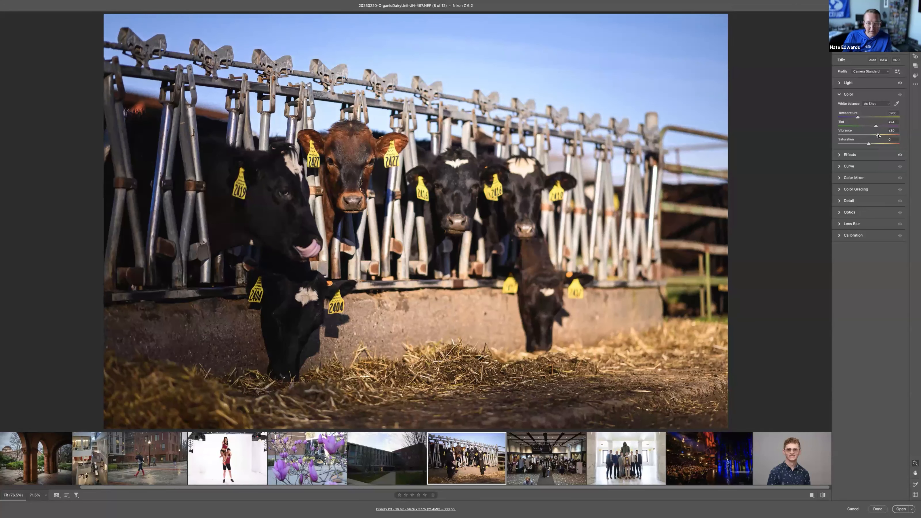
Step: Paint a new brush mask over the brown cow and the black cow beside it, with Exposure +0.25 and brush size about 24
{"action": "key", "text": "k"}
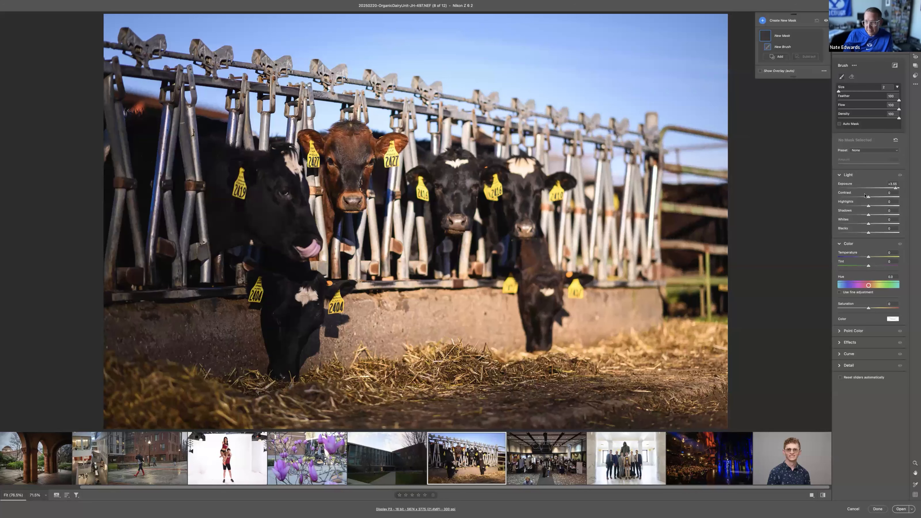
{"action": "double_click", "coordinate": [875, 188]}
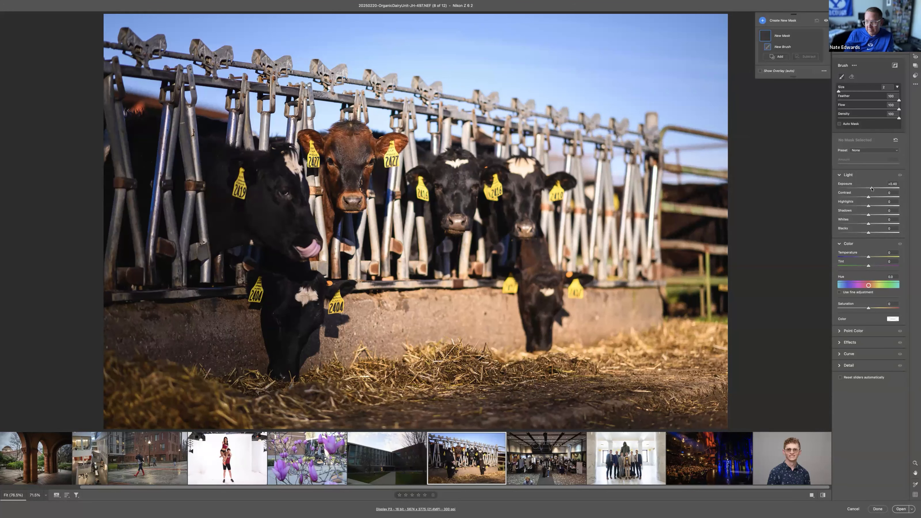
{"action": "left_click_drag", "start_coordinate": [873, 188], "coordinate": [871, 189]}
{"action": "key", "text": "bracketright"}
Step: Enlarge the brush to about size 30 and raise the cow mask's Exposure to about +0.50
{"action": "key", "text": "bracketright"}
{"action": "key", "text": "bracketright"}
{"action": "key", "text": "bracketright"}
{"action": "key", "text": "bracketright"}
{"action": "key", "text": "bracketright"}
{"action": "key", "text": "bracketright"}
{"action": "key", "text": "bracketright"}
{"action": "key", "text": "bracketright"}
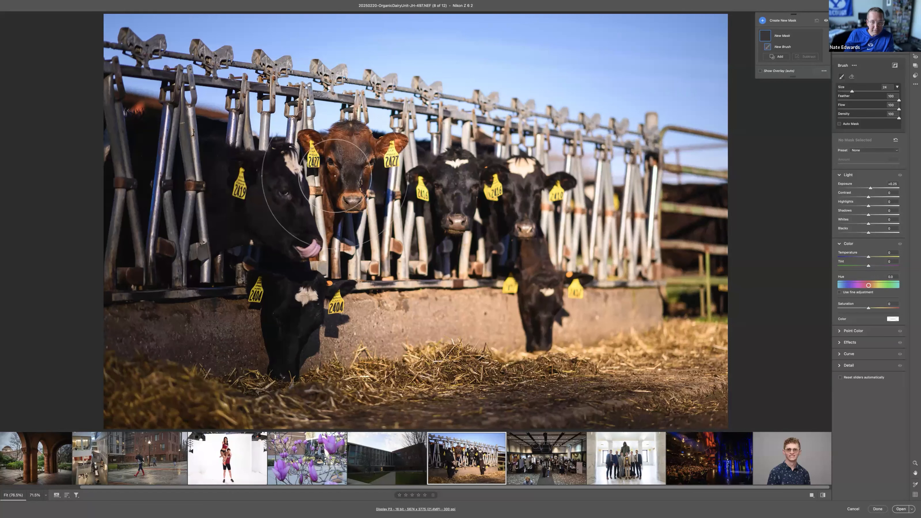
{"action": "mouse_move", "coordinate": [335, 175]}
{"action": "left_mouse_down"}
{"action": "mouse_move", "coordinate": [243, 185]}
{"action": "mouse_move", "coordinate": [201, 167]}
{"action": "mouse_move", "coordinate": [235, 254]}
{"action": "mouse_move", "coordinate": [206, 222]}
{"action": "left_mouse_up"}
{"action": "key", "text": "bracketright"}
{"action": "key", "text": "bracketright"}
{"action": "key", "text": "bracketright"}
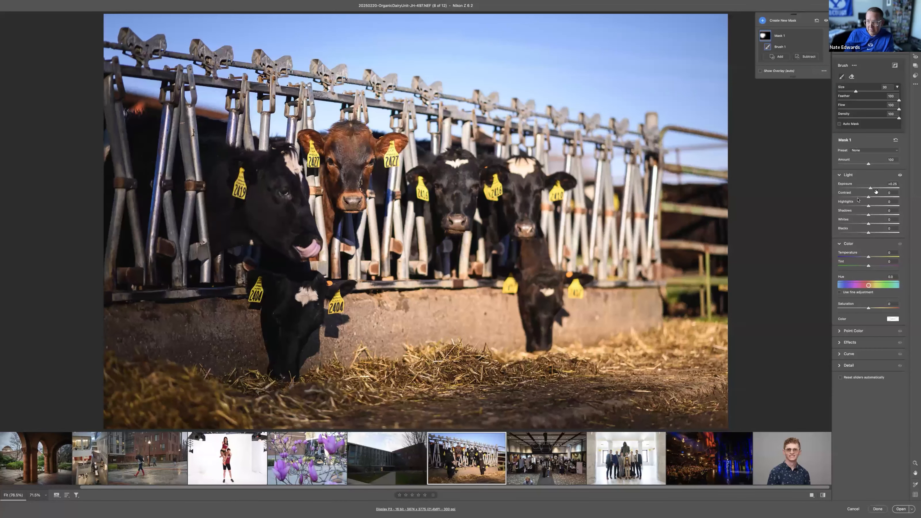
{"action": "left_click_drag", "start_coordinate": [872, 189], "coordinate": [872, 189]}
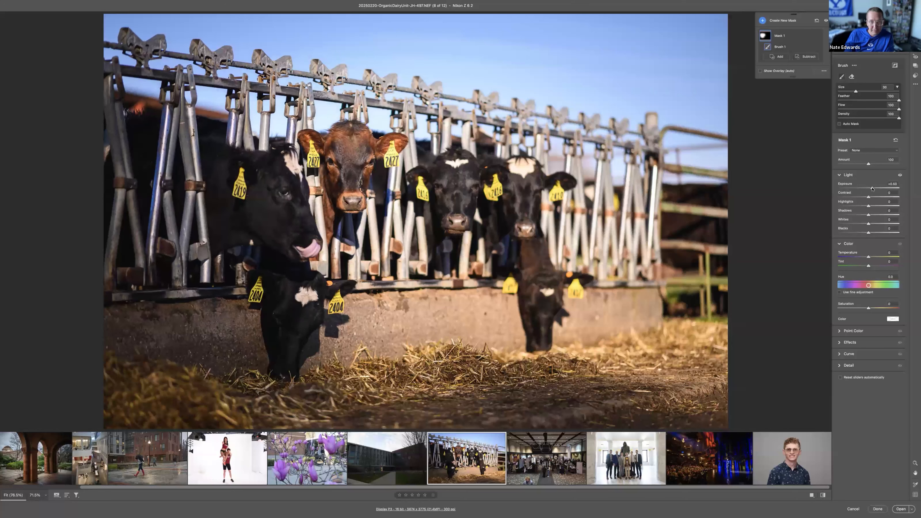
Step: Paint a second brush mask over the leftmost black cow with a slightly larger brush and Exposure +0.50
{"action": "key", "text": "bracketright"}
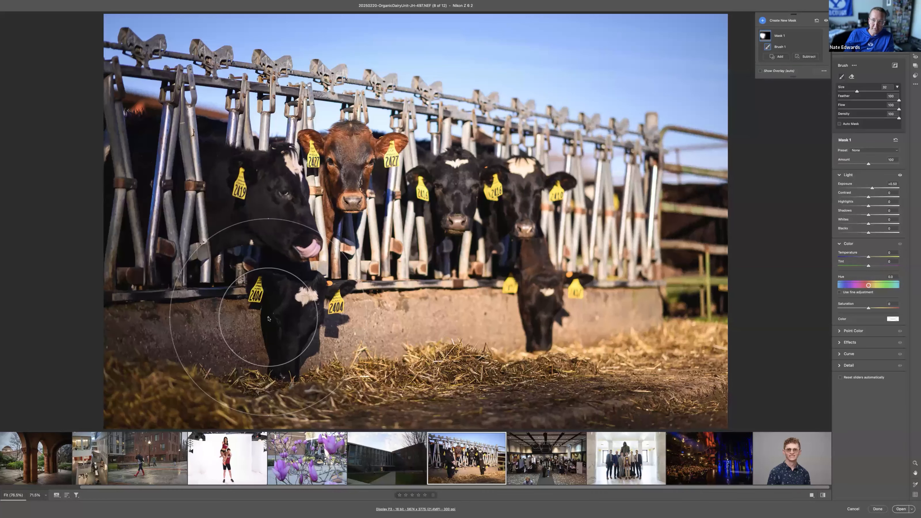
{"action": "key", "text": "k"}
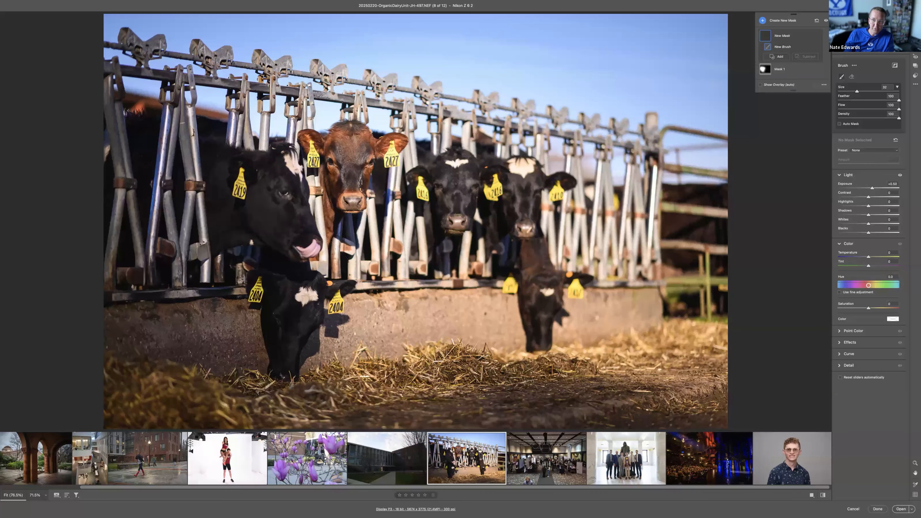
{"action": "left_click", "coordinate": [211, 221]}
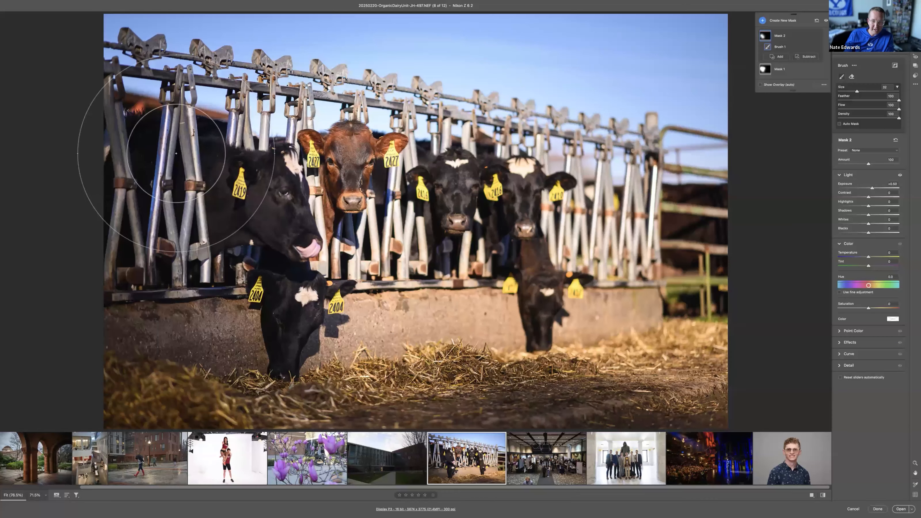
Step: Lower the cow photo's overall Exposure to about -0.45 and paint a third brush mask at Exposure +0.50 over the leftmost cows
{"action": "key", "text": "e"}
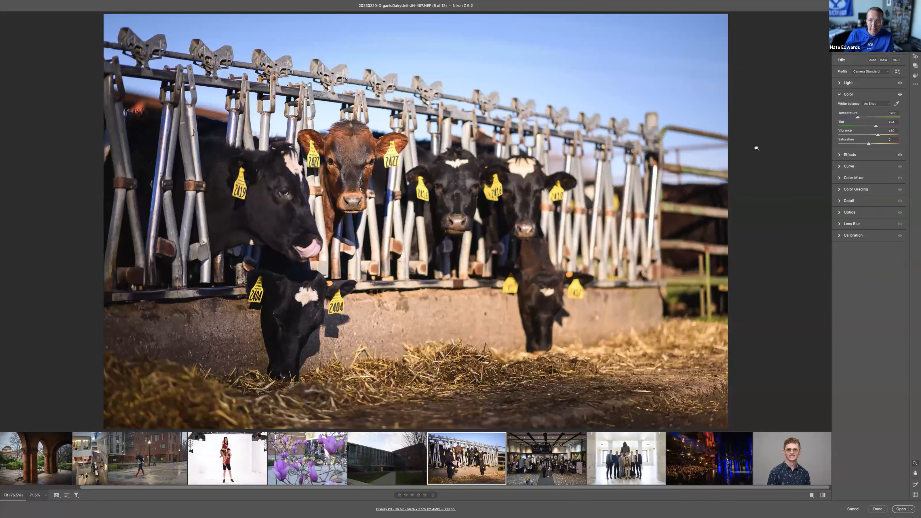
{"action": "left_click", "coordinate": [869, 84]}
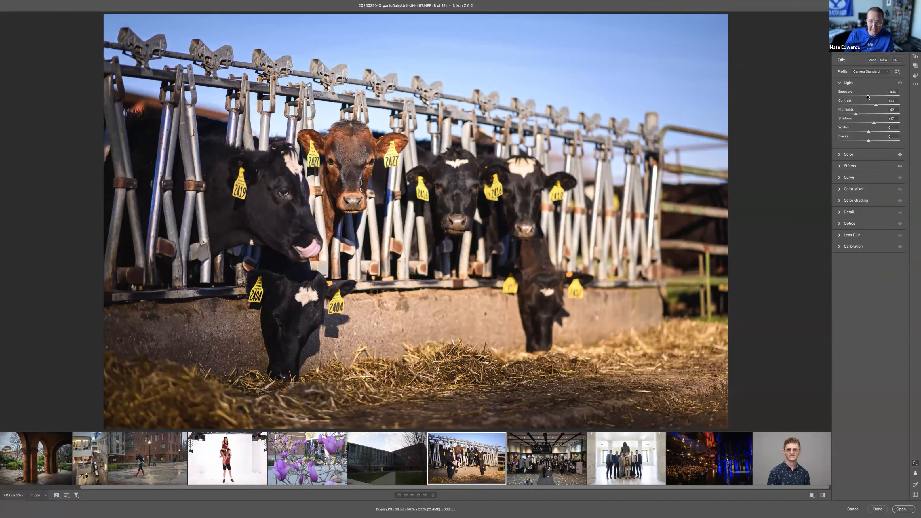
{"action": "left_click_drag", "start_coordinate": [869, 96], "coordinate": [866, 96]}
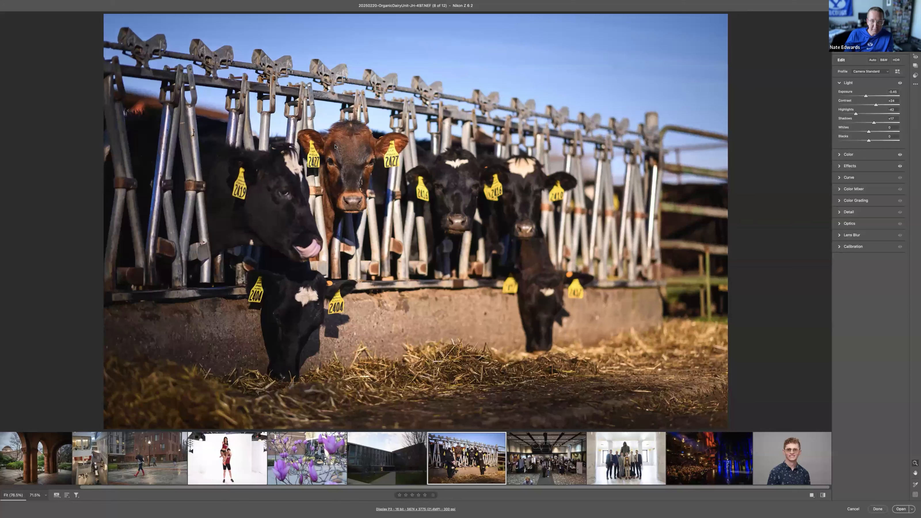
{"action": "key", "text": "k"}
{"action": "mouse_move", "coordinate": [314, 177]}
{"action": "left_mouse_down"}
{"action": "mouse_move", "coordinate": [253, 196]}
{"action": "mouse_move", "coordinate": [210, 193]}
{"action": "mouse_move", "coordinate": [150, 167]}
{"action": "mouse_move", "coordinate": [127, 171]}
{"action": "mouse_move", "coordinate": [250, 326]}
{"action": "mouse_move", "coordinate": [165, 345]}
{"action": "left_mouse_up"}
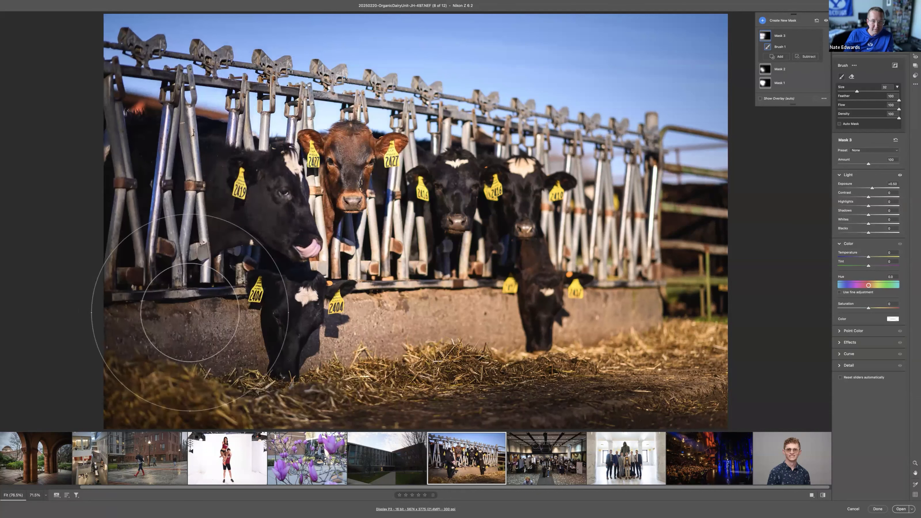
Step: Compare the unedited and edited versions of the cow photo repeatedly, examining the sky, cows and vignette
{"action": "key", "text": "backslash"}
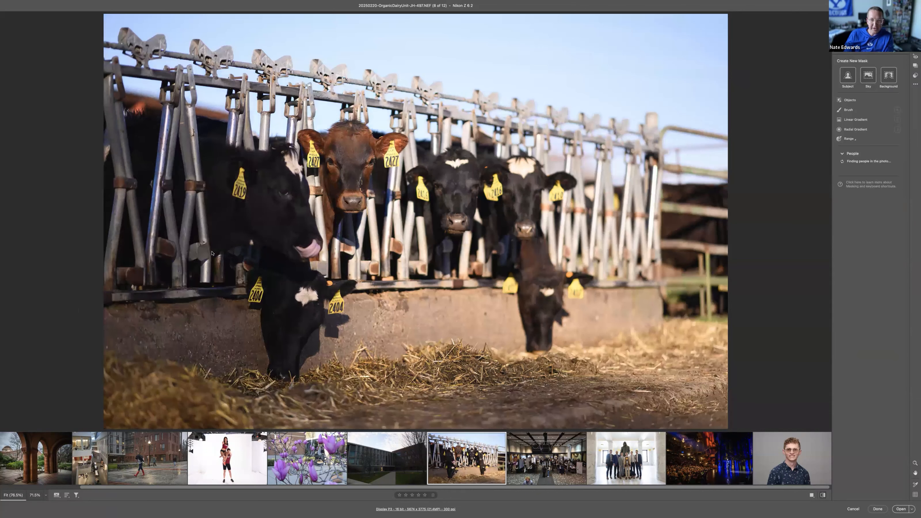
{"action": "key", "text": "backslash"}
{"action": "key", "text": "backslash"}
{"action": "key", "text": "backslash"}
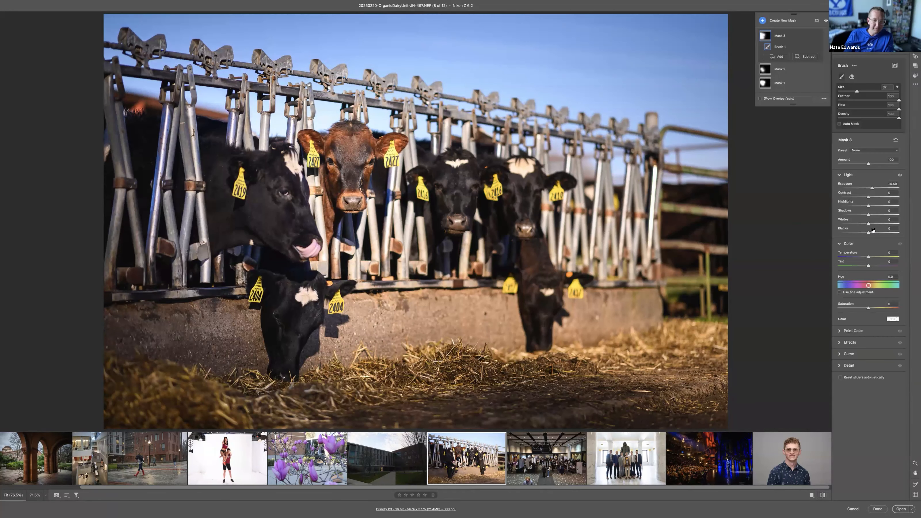
{"action": "key", "text": "backslash"}
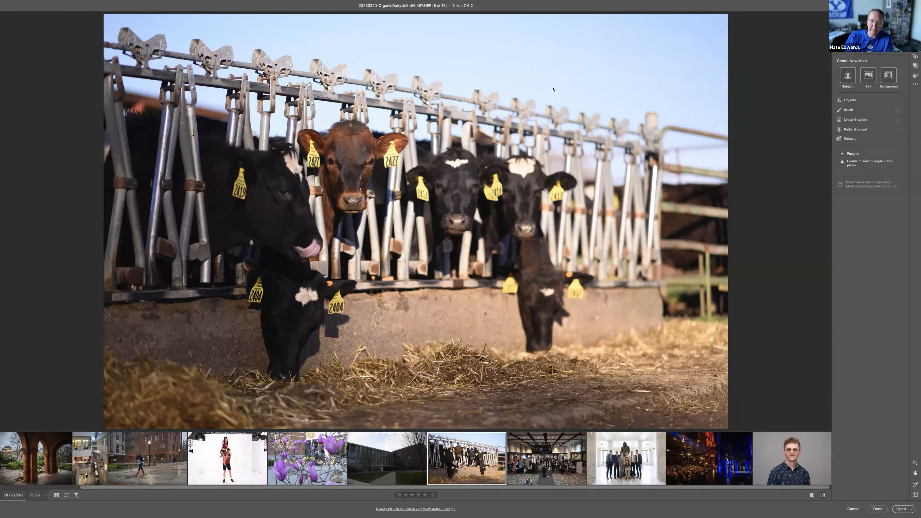
{"action": "key", "text": "backslash"}
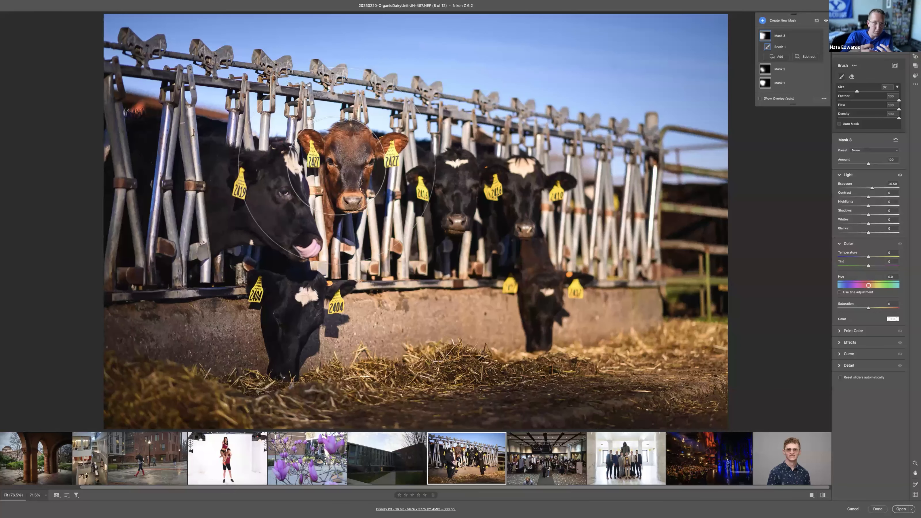
{"action": "key", "text": "backslash"}
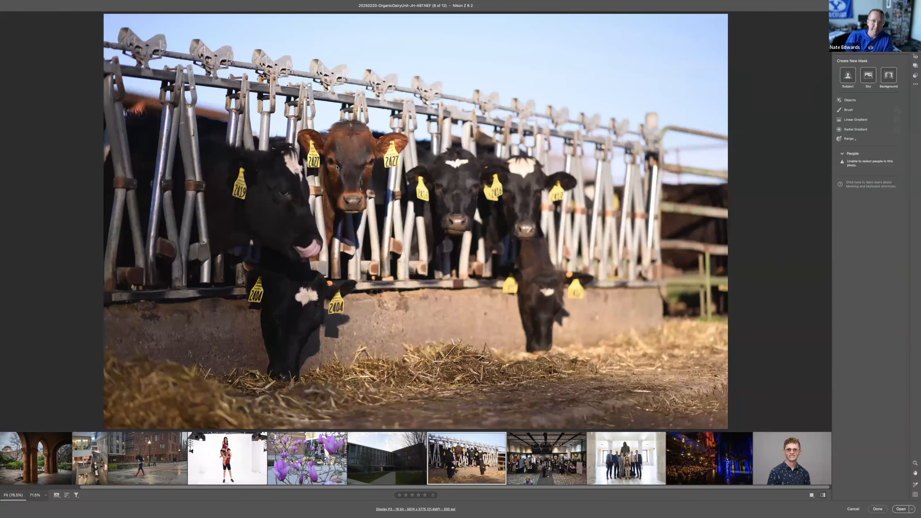
{"action": "key", "text": "backslash"}
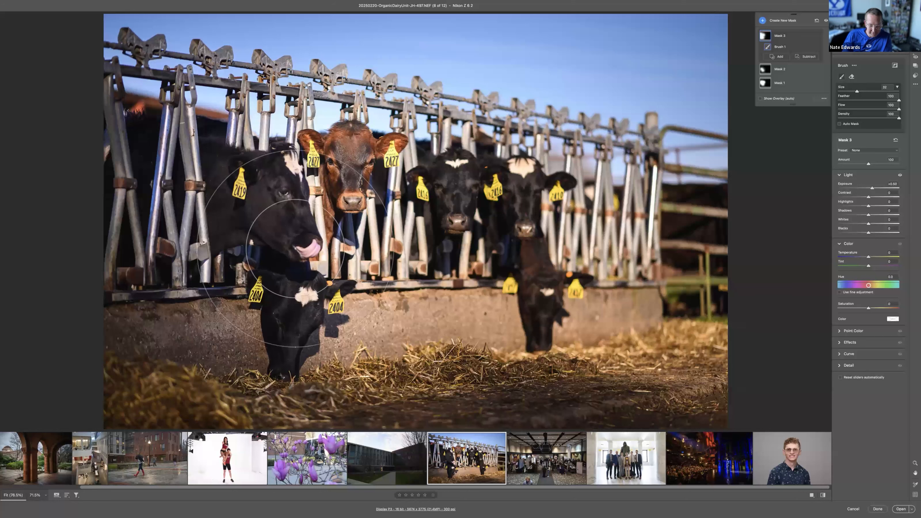
{"action": "key", "text": "backslash"}
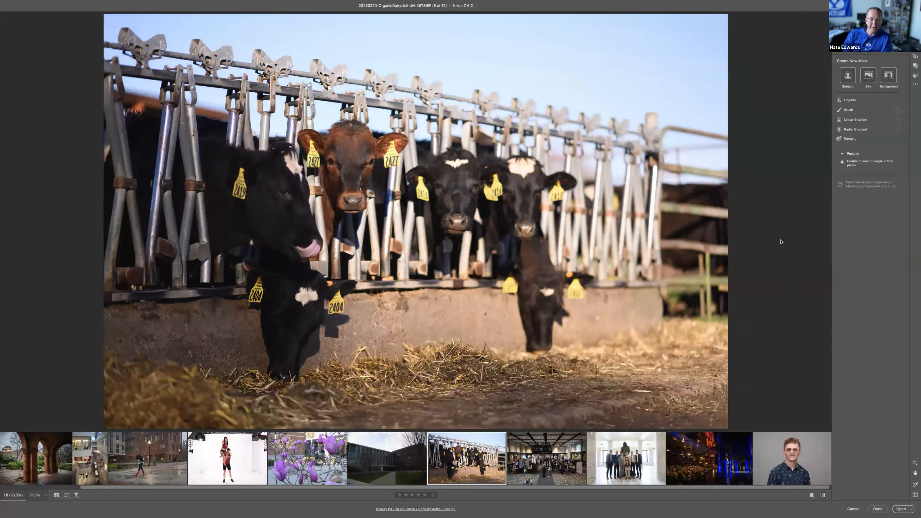
{"action": "key", "text": "backslash"}
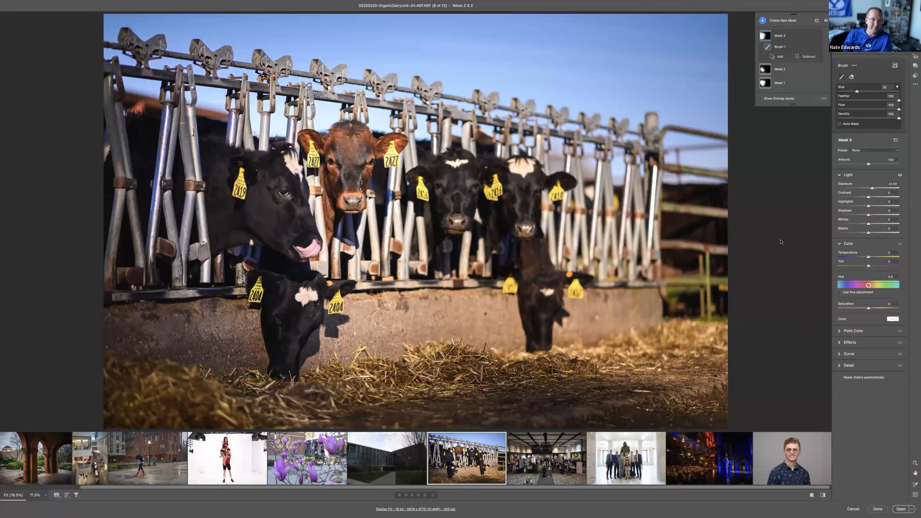
{"action": "key", "text": "backslash"}
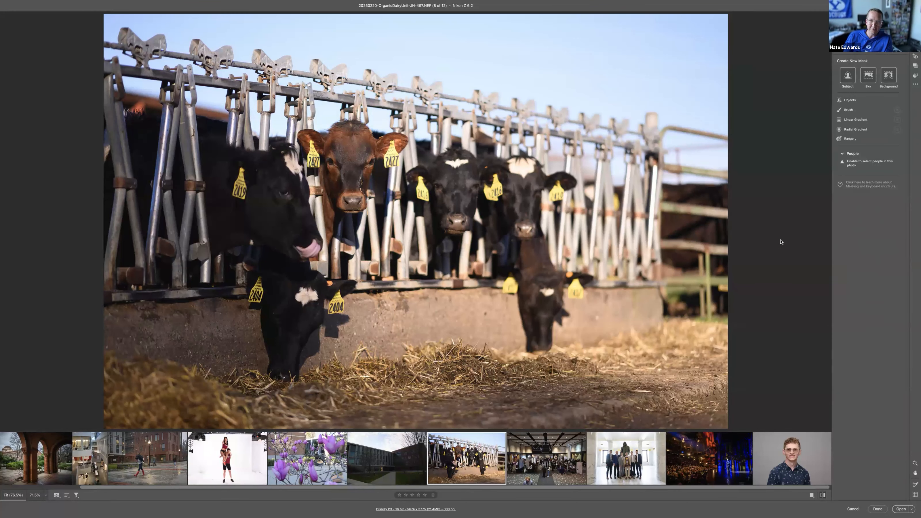
{"action": "key", "text": "backslash"}
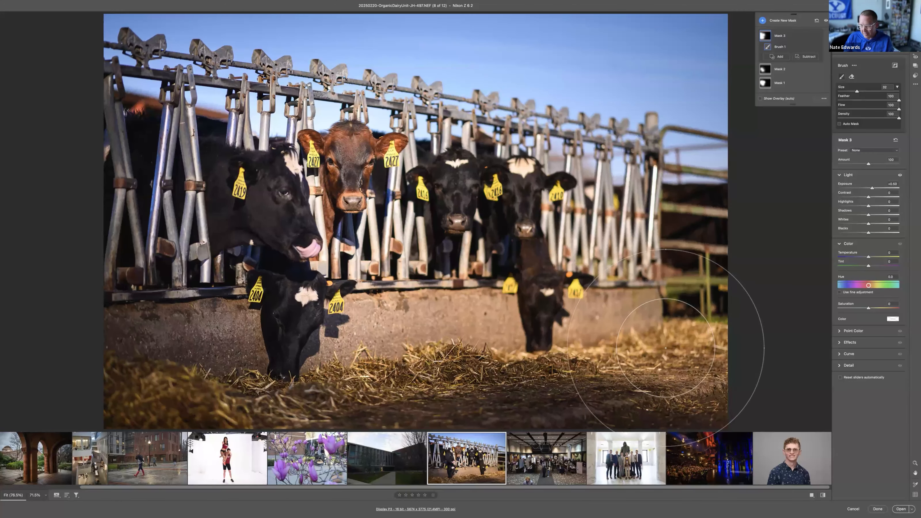
Step: Apply Lens Blur to the cow photo
{"action": "left_click", "coordinate": [839, 343]}
{"action": "left_click", "coordinate": [839, 343]}
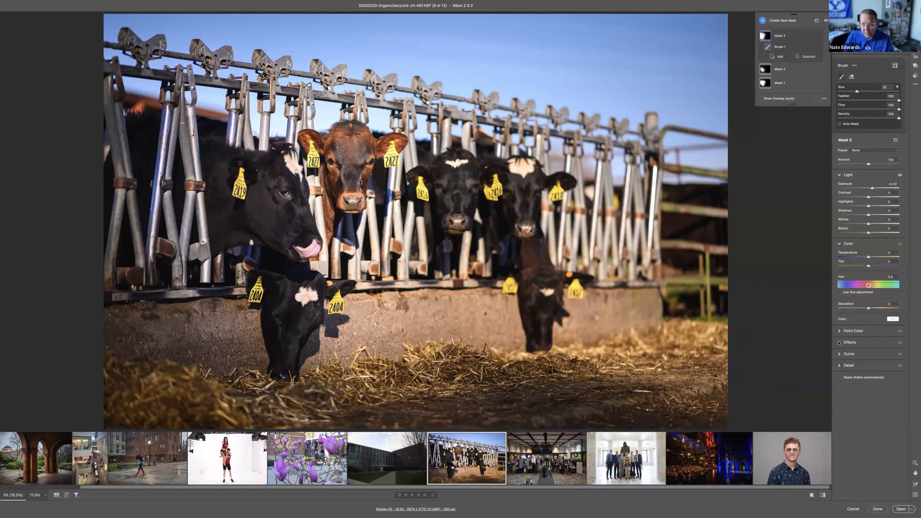
{"action": "key", "text": "e"}
{"action": "left_click", "coordinate": [840, 236]}
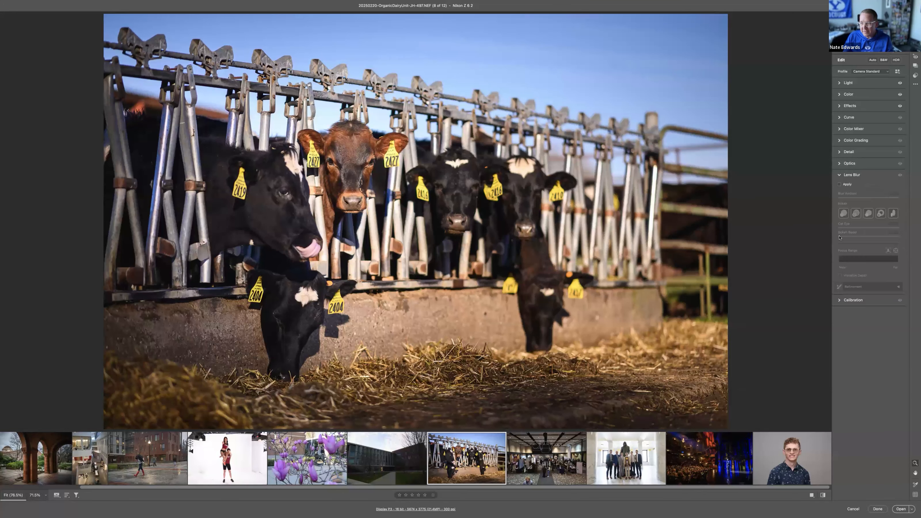
{"action": "left_click", "coordinate": [841, 185]}
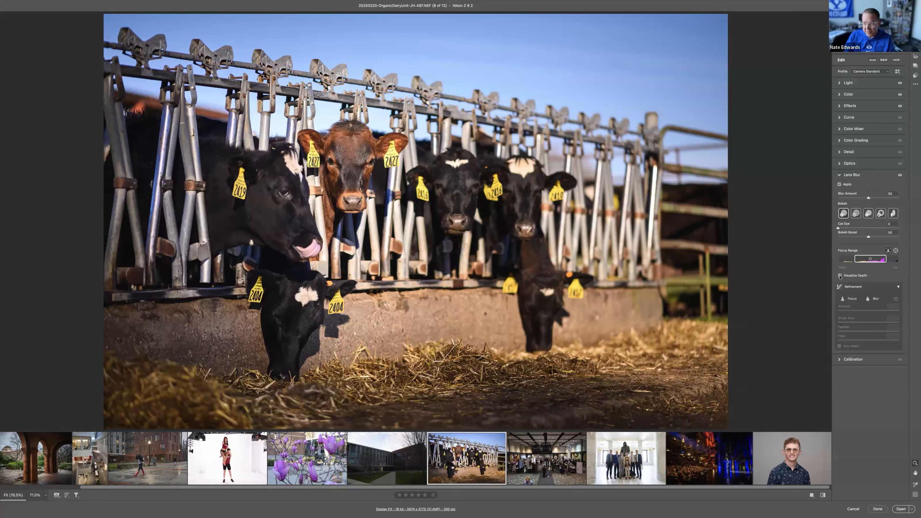
Step: Narrow the Lens Blur focus range from its near end while visualizing depth, and raise Blur Amount to about 78
{"action": "left_click", "coordinate": [840, 276]}
{"action": "mouse_move", "coordinate": [855, 260]}
{"action": "left_mouse_down"}
{"action": "mouse_move", "coordinate": [883, 260]}
{"action": "mouse_move", "coordinate": [863, 259]}
{"action": "left_mouse_up"}
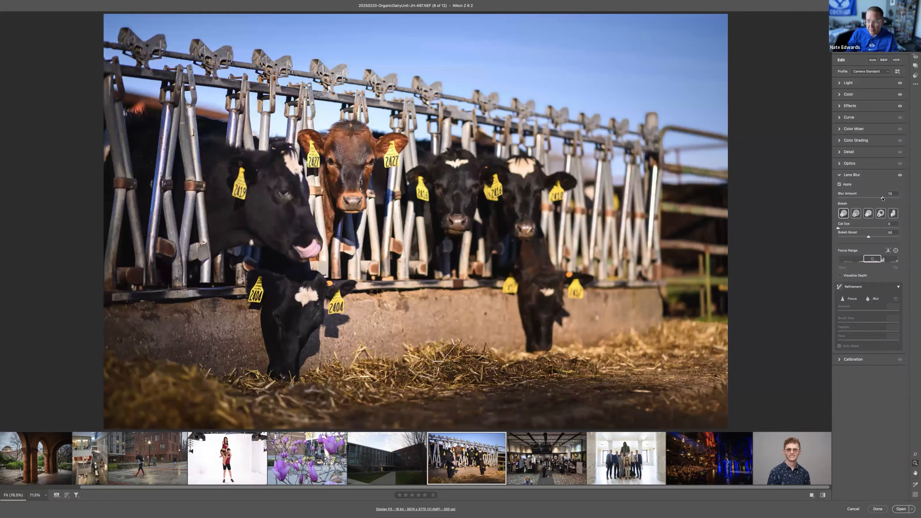
{"action": "left_click_drag", "start_coordinate": [883, 198], "coordinate": [886, 198]}
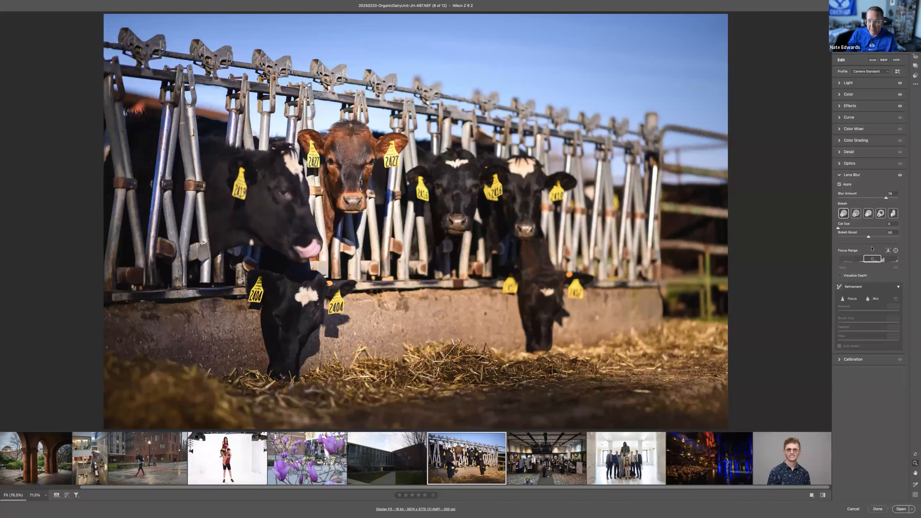
Step: Shift the Lens Blur focus range to the nearest depths, bring it back toward the middle, and fine-tune it using the depth visualization
{"action": "left_click_drag", "start_coordinate": [867, 260], "coordinate": [841, 261]}
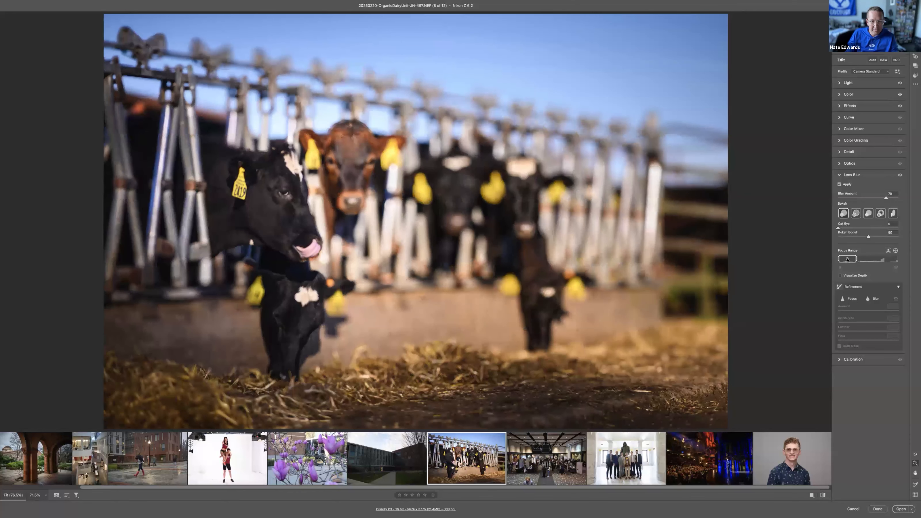
{"action": "left_click_drag", "start_coordinate": [849, 260], "coordinate": [864, 259]}
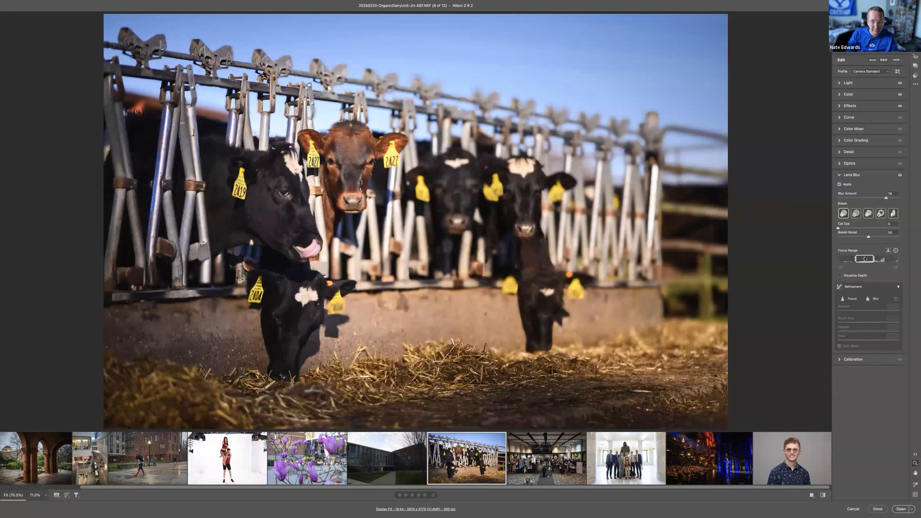
{"action": "mouse_move", "coordinate": [873, 259]}
{"action": "left_mouse_down"}
{"action": "mouse_move", "coordinate": [882, 259]}
{"action": "mouse_move", "coordinate": [865, 259]}
{"action": "left_mouse_up"}
{"action": "left_click", "coordinate": [841, 275]}
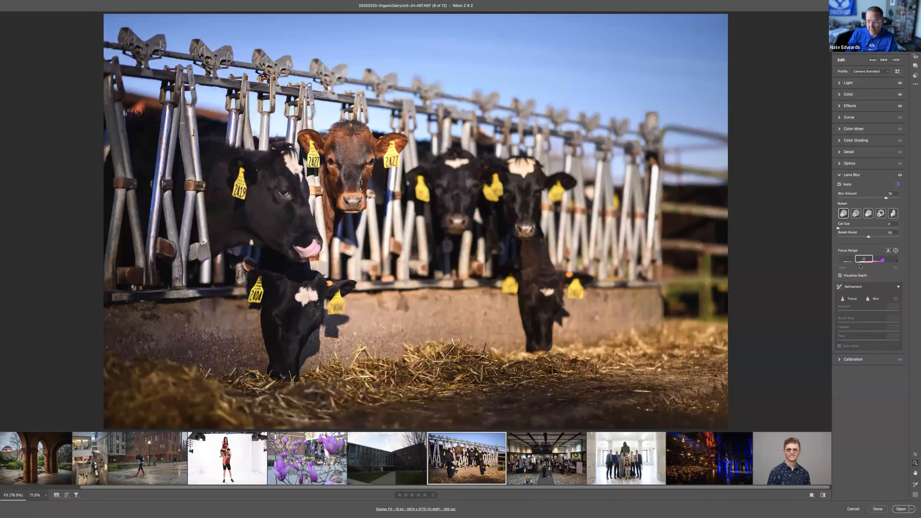
{"action": "left_click_drag", "start_coordinate": [864, 259], "coordinate": [862, 258]}
{"action": "left_click", "coordinate": [840, 276]}
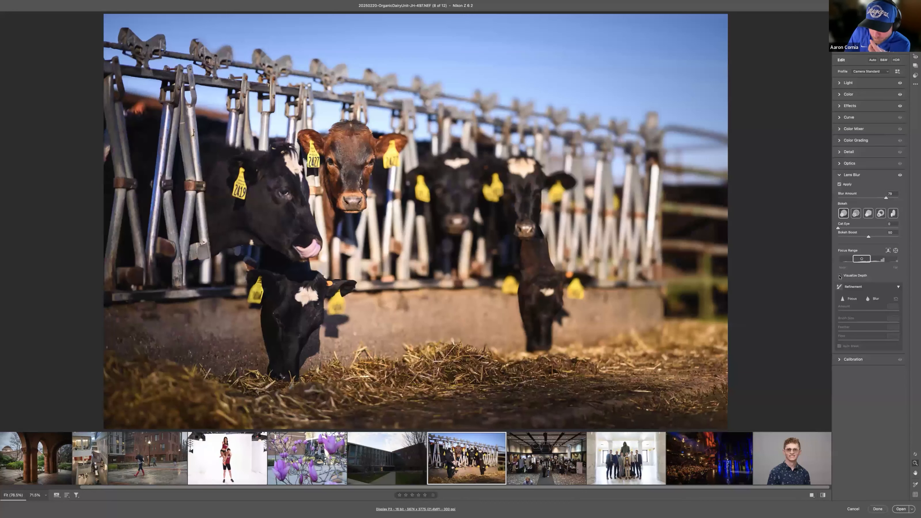
Step: Narrow the focus range to a thin band of depth and shift it slightly farther back to focus on the brown cow
{"action": "left_click", "coordinate": [839, 276]}
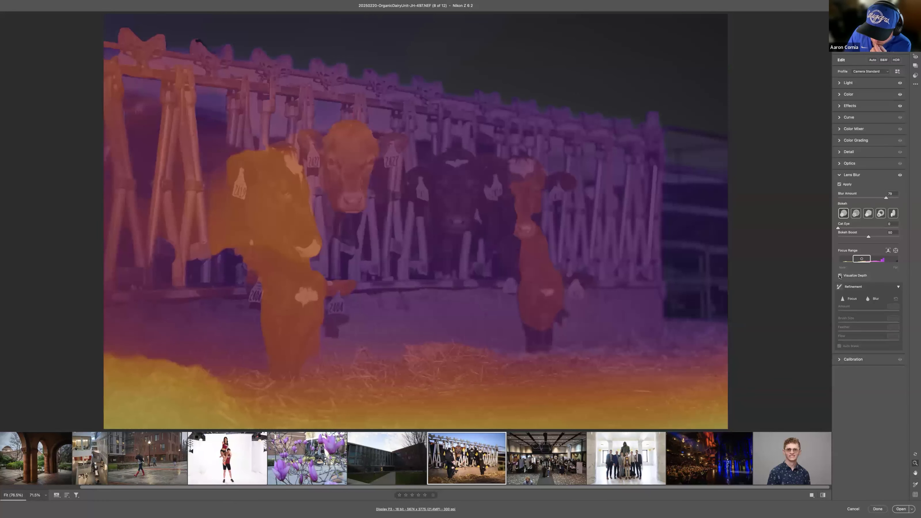
{"action": "mouse_move", "coordinate": [873, 260]}
{"action": "left_mouse_down"}
{"action": "mouse_move", "coordinate": [885, 261]}
{"action": "mouse_move", "coordinate": [860, 260]}
{"action": "left_mouse_up"}
{"action": "left_click", "coordinate": [840, 276]}
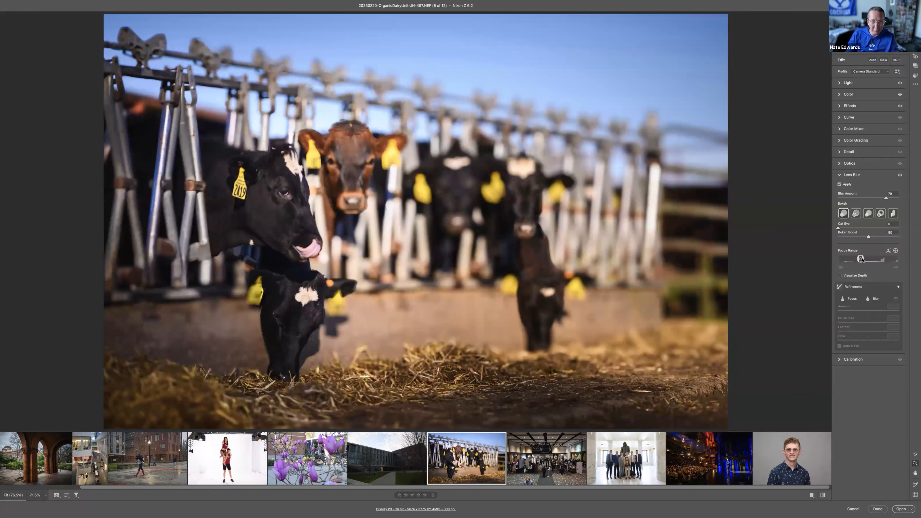
{"action": "left_click_drag", "start_coordinate": [863, 259], "coordinate": [867, 258]}
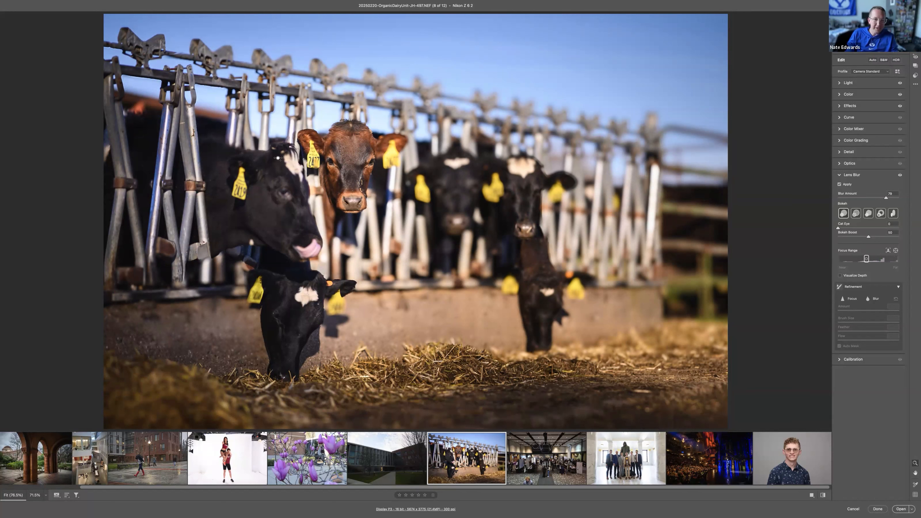
Step: Inspect the blur transitions up close around the brown cow's ear tag and the neighbouring black cow's head
{"action": "left_click_drag", "start_coordinate": [279, 159], "coordinate": [353, 179]}
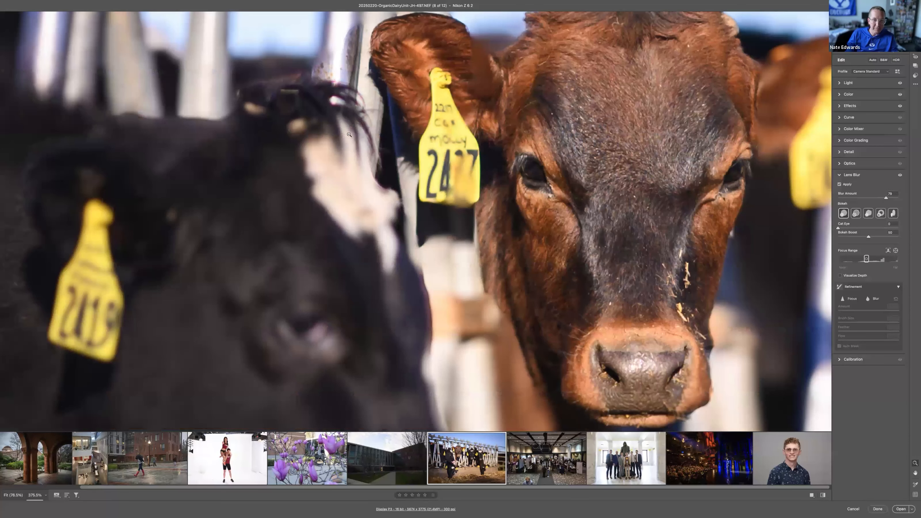
{"action": "key", "text": "h"}
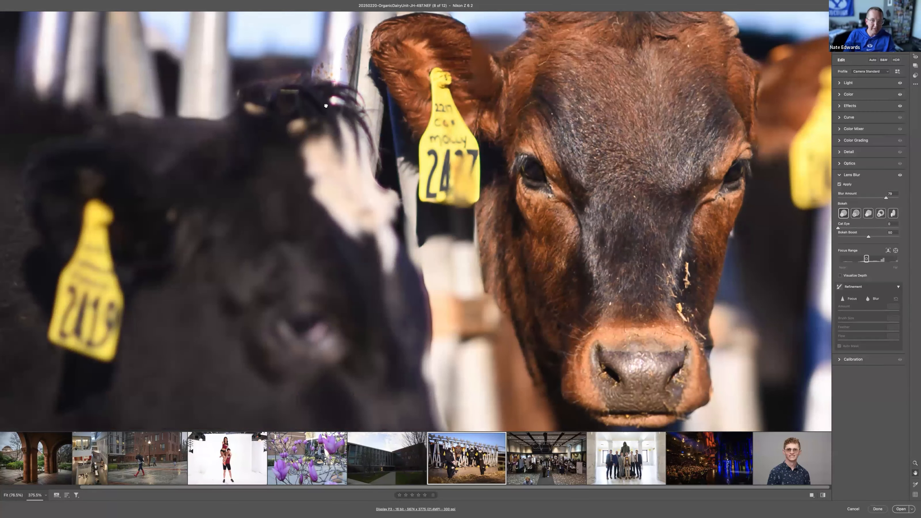
{"action": "left_click_drag", "start_coordinate": [326, 106], "coordinate": [284, 268]}
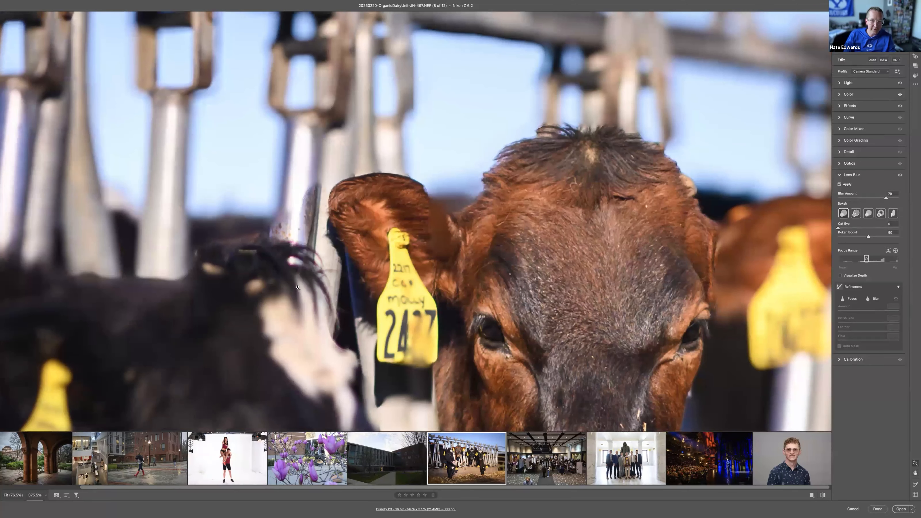
{"action": "key", "text": "super+0"}
Step: Crop the trophy group photo tighter, trimming the ceiling light and both sides while keeping the floor edge
{"action": "left_click", "coordinate": [628, 472]}
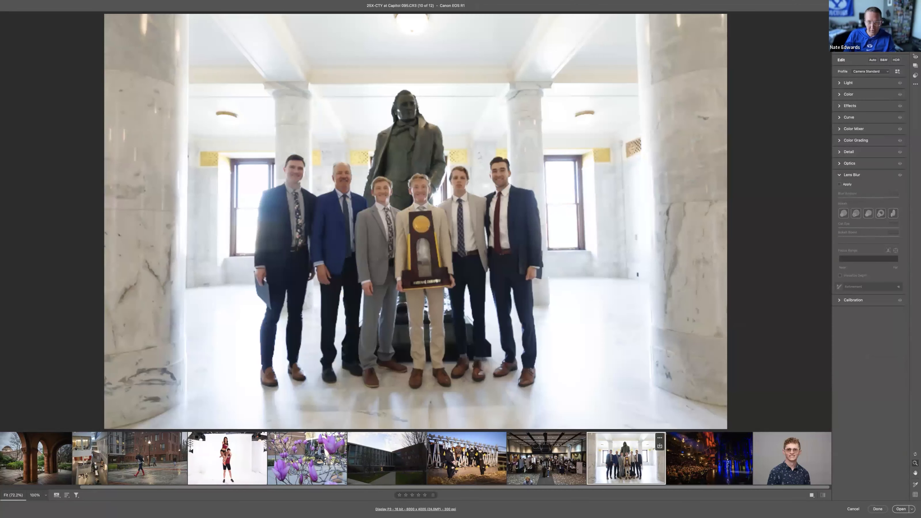
{"action": "key", "text": "c"}
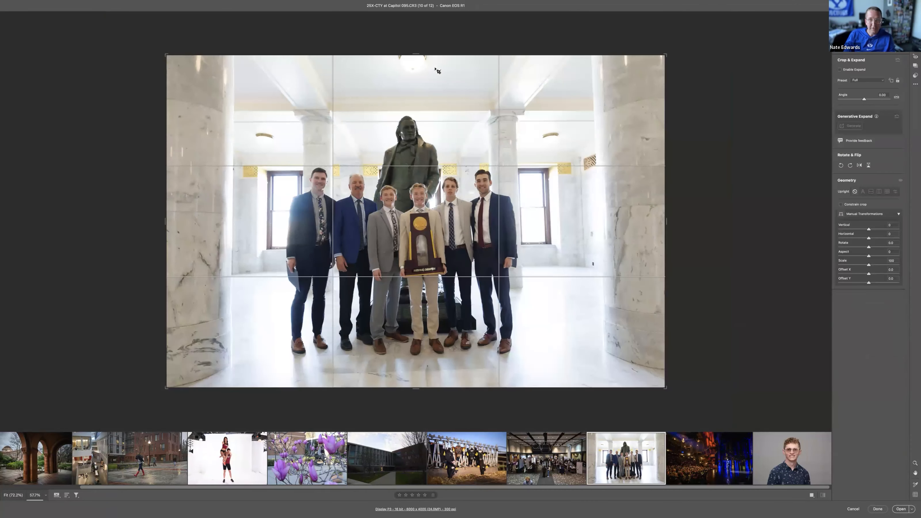
{"action": "left_click_drag", "start_coordinate": [434, 55], "coordinate": [433, 70], "text": "shift"}
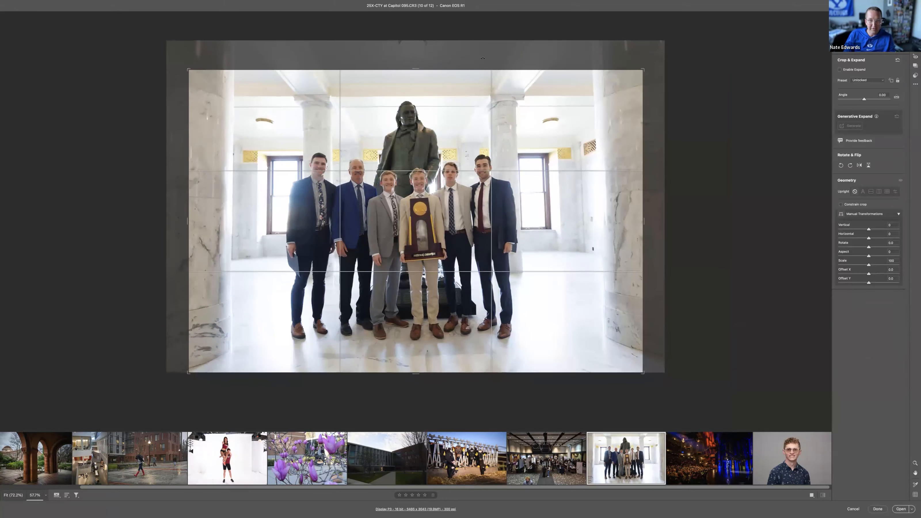
{"action": "key", "text": "Return"}
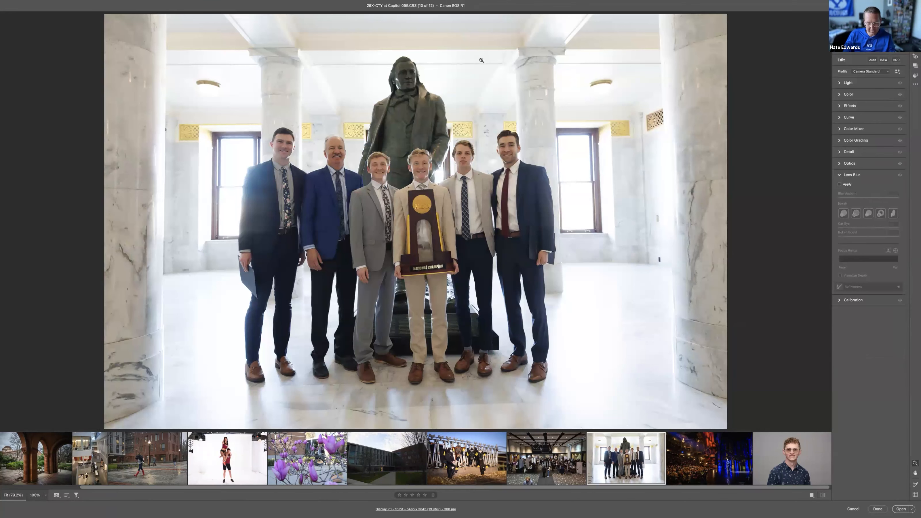
Step: Straighten the group photo's perspective with Guided Upright, placing horizontal guides on the ceiling line and floor edge and vertical guides along both outer columns
{"action": "key", "text": "c"}
{"action": "left_click", "coordinate": [896, 192]}
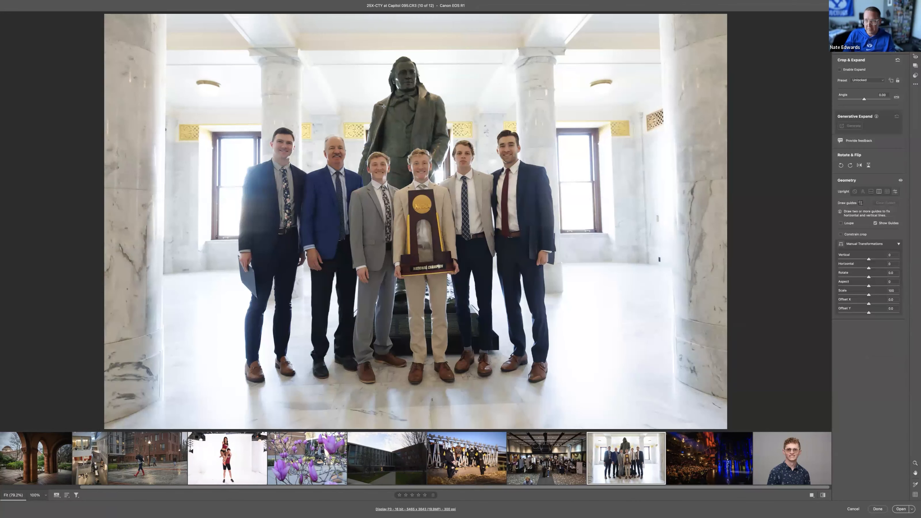
{"action": "left_click_drag", "start_coordinate": [200, 64], "coordinate": [648, 64]}
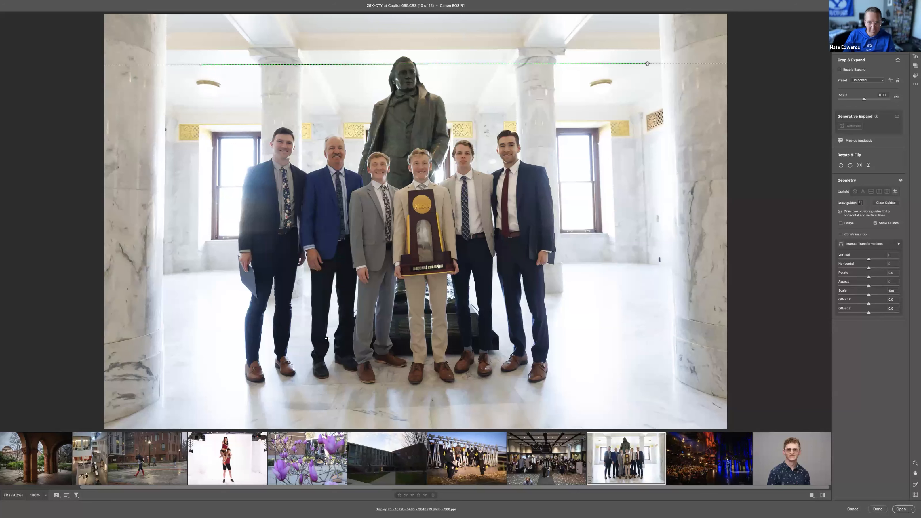
{"action": "left_click_drag", "start_coordinate": [244, 412], "coordinate": [605, 400]}
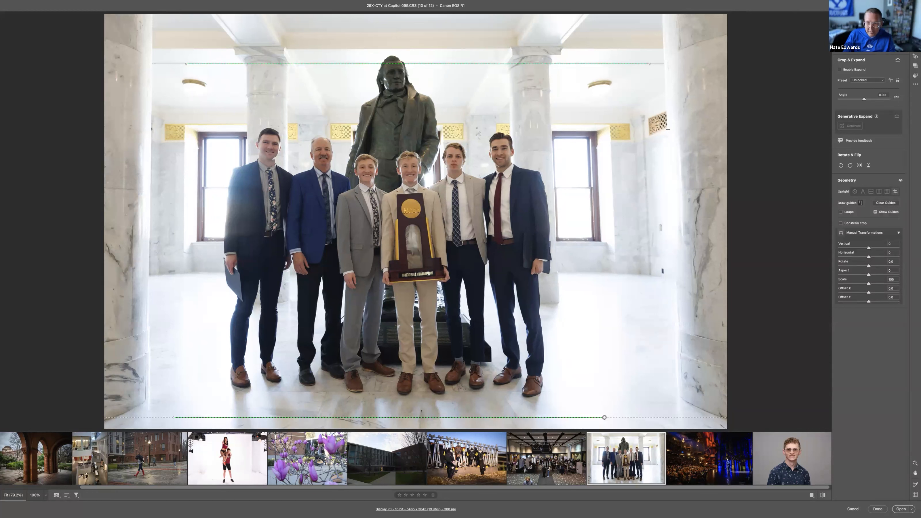
{"action": "left_click_drag", "start_coordinate": [663, 46], "coordinate": [676, 318]}
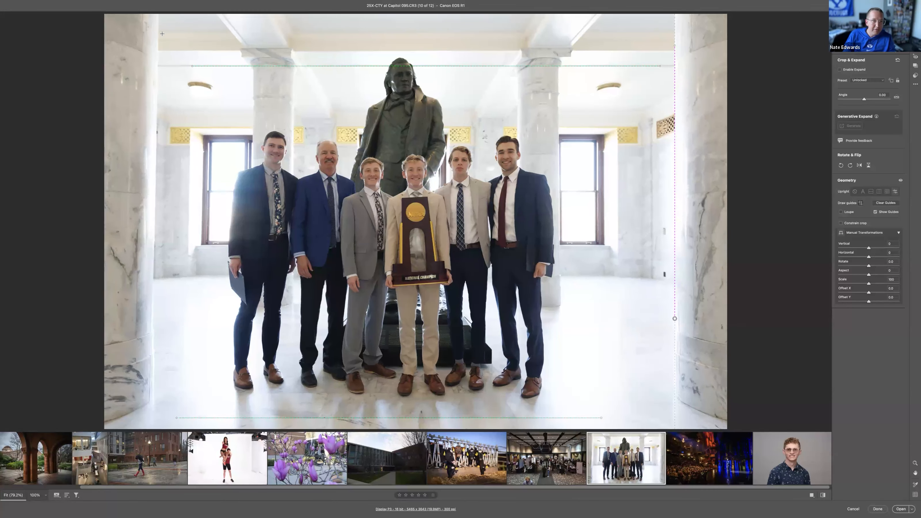
{"action": "left_click_drag", "start_coordinate": [157, 32], "coordinate": [154, 327]}
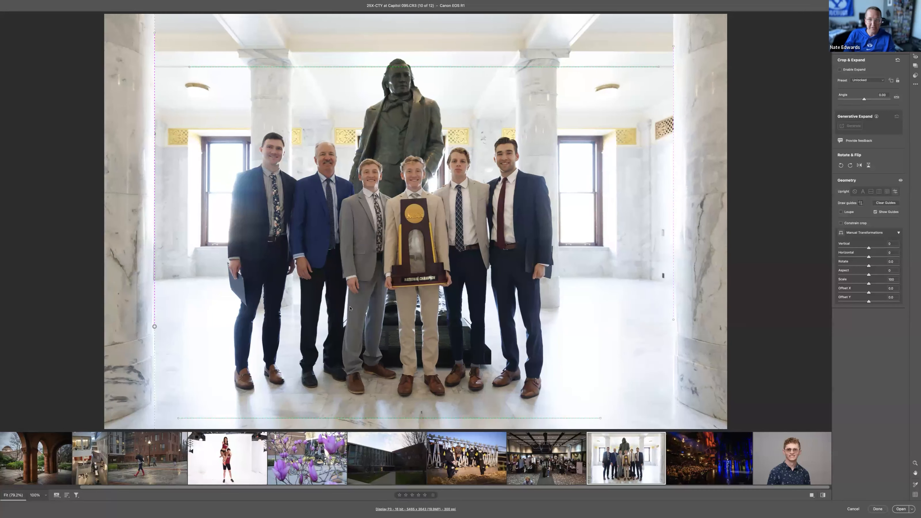
Step: Shift the crop frame slightly sideways so the group and statue sit more centrally between the two marble columns
{"action": "key", "text": "e"}
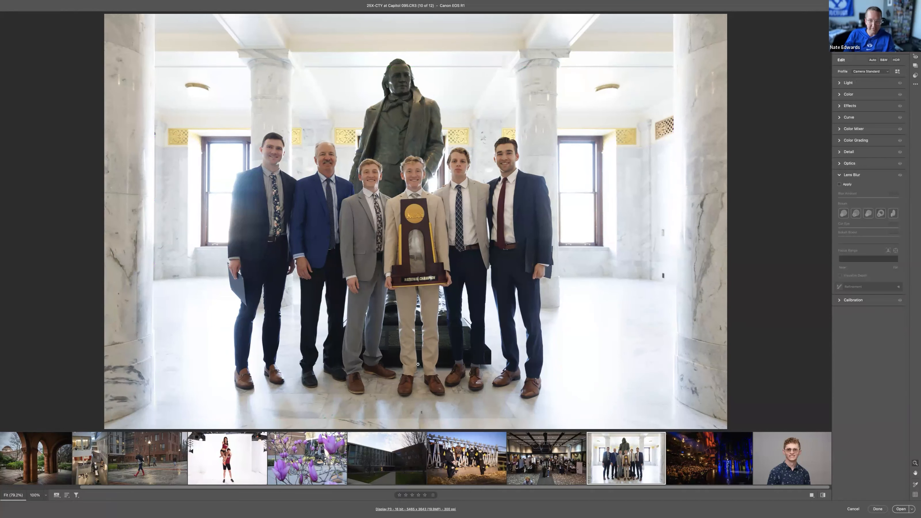
{"action": "key", "text": "c"}
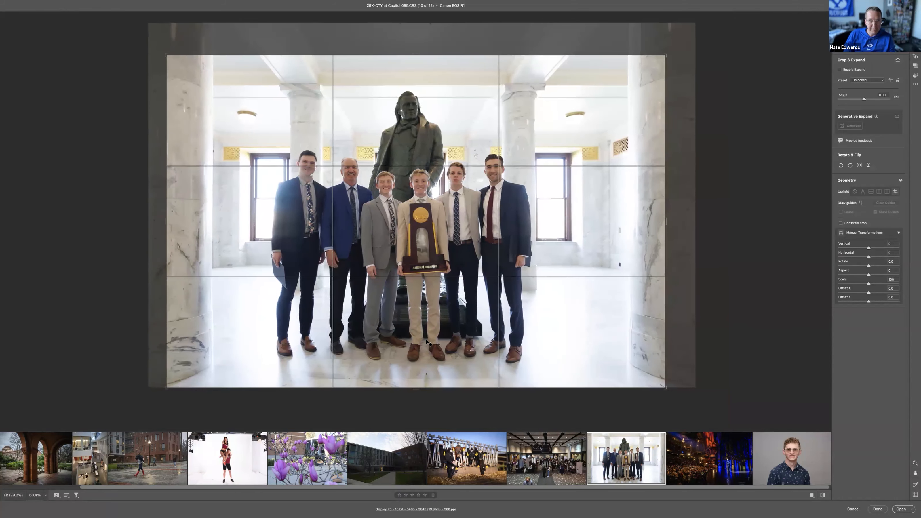
{"action": "key", "text": "e"}
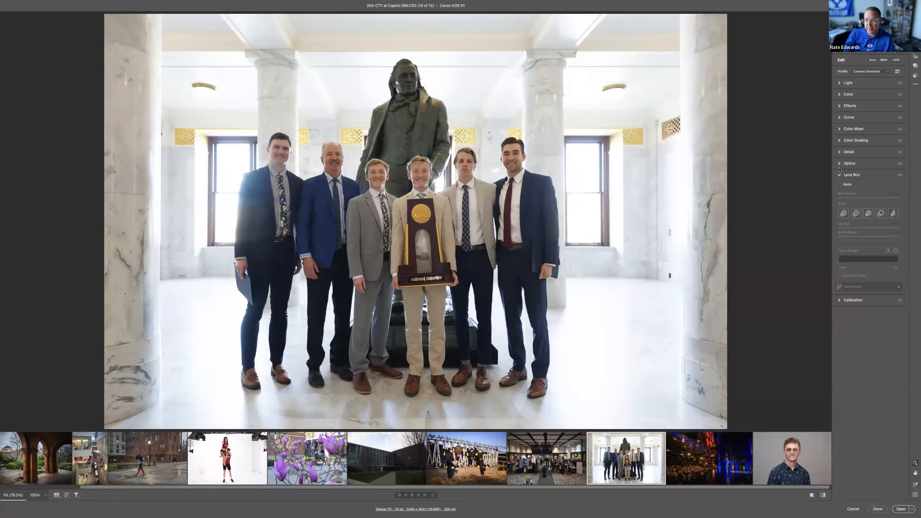
Step: Raise the group photo's exposure slightly, set Contrast to +44 and lower Highlights to -67
{"action": "left_click", "coordinate": [848, 83]}
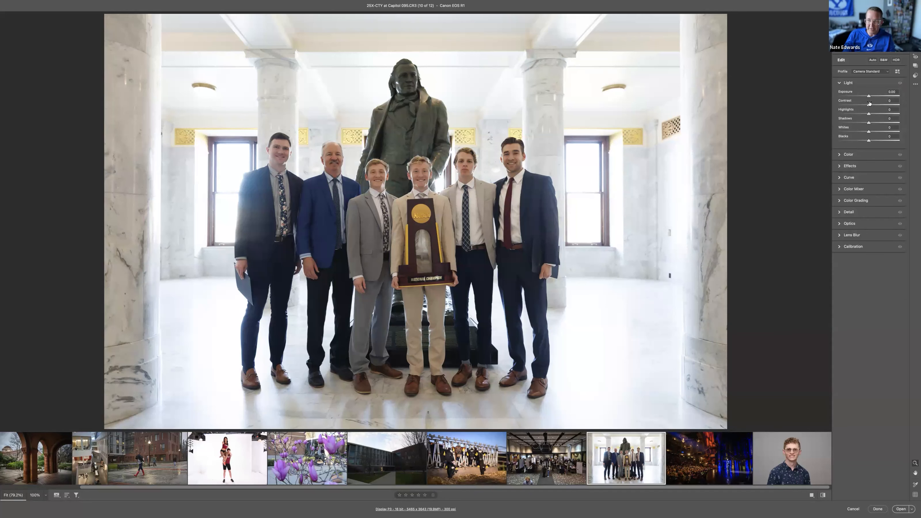
{"action": "left_click_drag", "start_coordinate": [869, 97], "coordinate": [871, 96]}
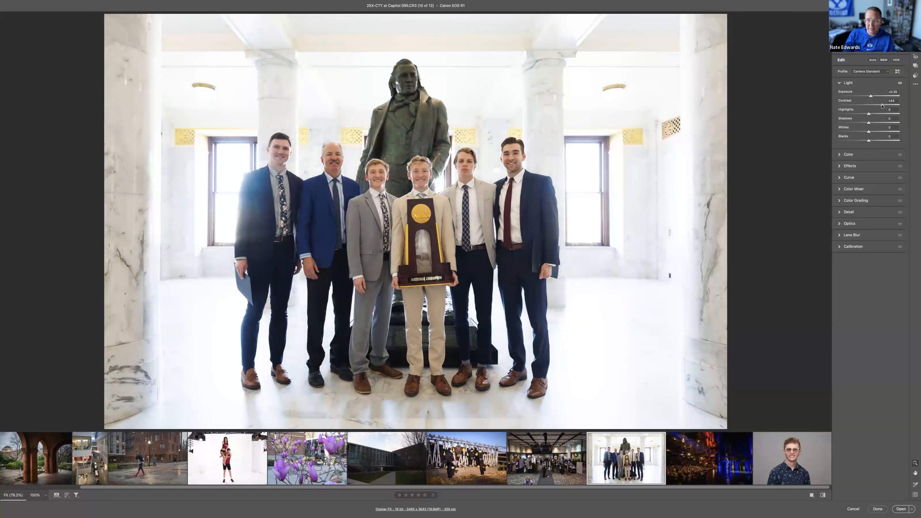
{"action": "left_click_drag", "start_coordinate": [872, 96], "coordinate": [849, 114]}
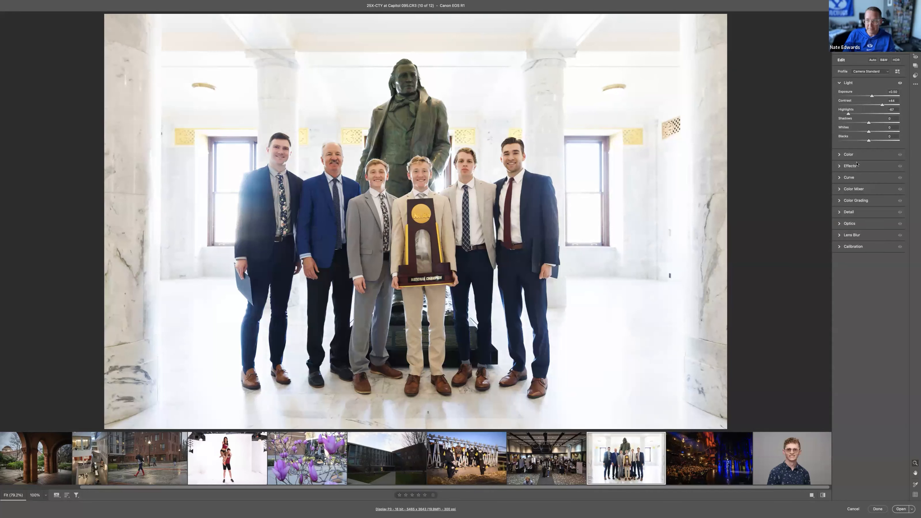
Step: Tighten the crop by trimming the ceiling and sides, and reposition the photo within the frame to balance the group
{"action": "key", "text": "c"}
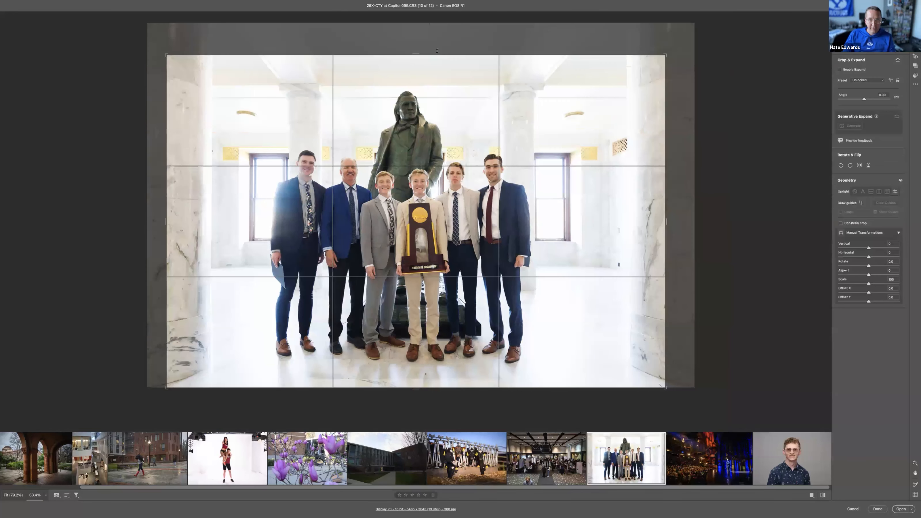
{"action": "left_click_drag", "start_coordinate": [434, 57], "coordinate": [434, 66]}
{"action": "left_click_drag", "start_coordinate": [443, 107], "coordinate": [452, 108]}
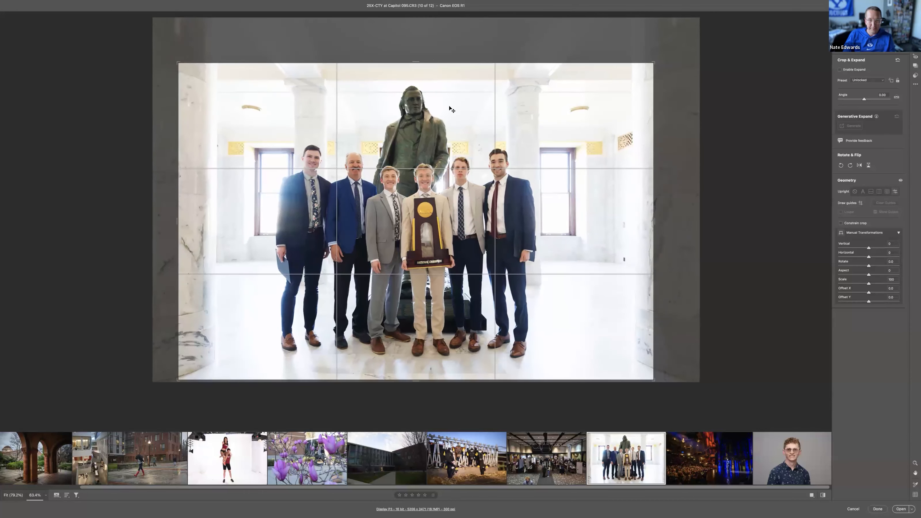
{"action": "key", "text": "Return"}
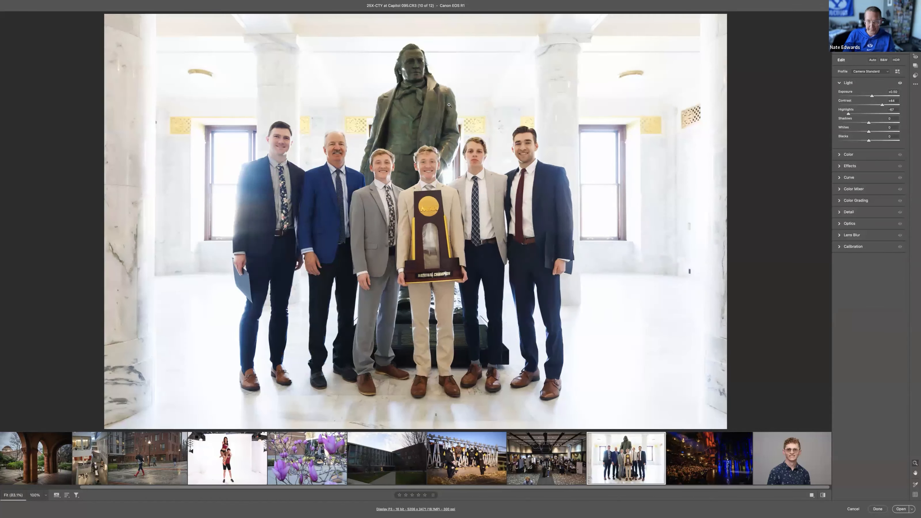
Step: Raise the photo's Vibrance and nudge the Yellows hue slightly in the Color Mixer
{"action": "left_click", "coordinate": [856, 154]}
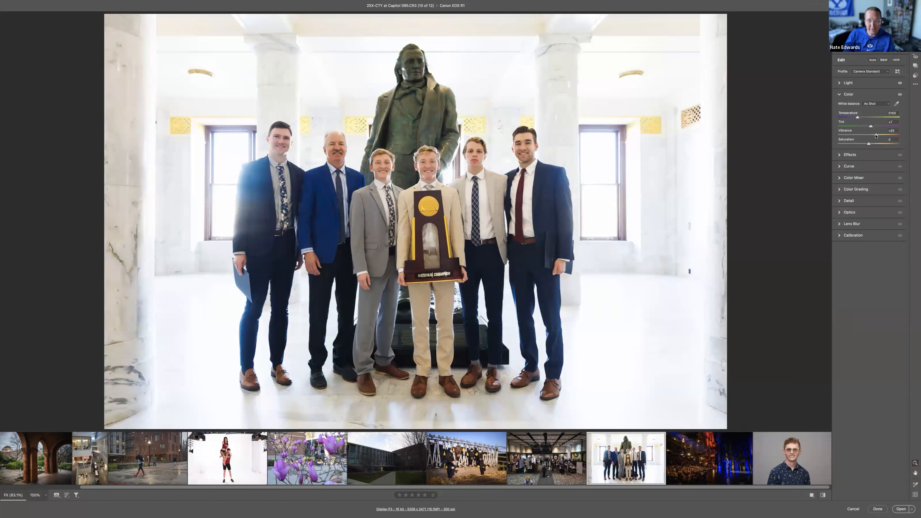
{"action": "left_click", "coordinate": [859, 178]}
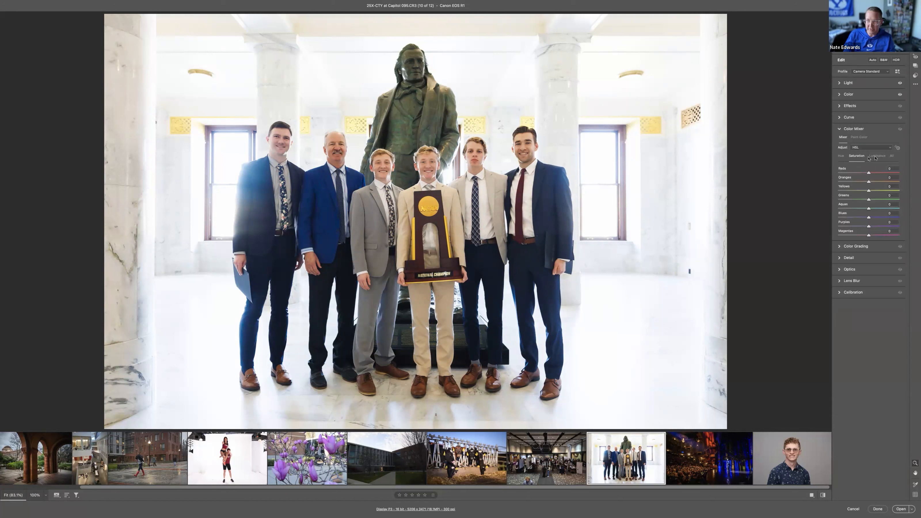
{"action": "left_click", "coordinate": [840, 156]}
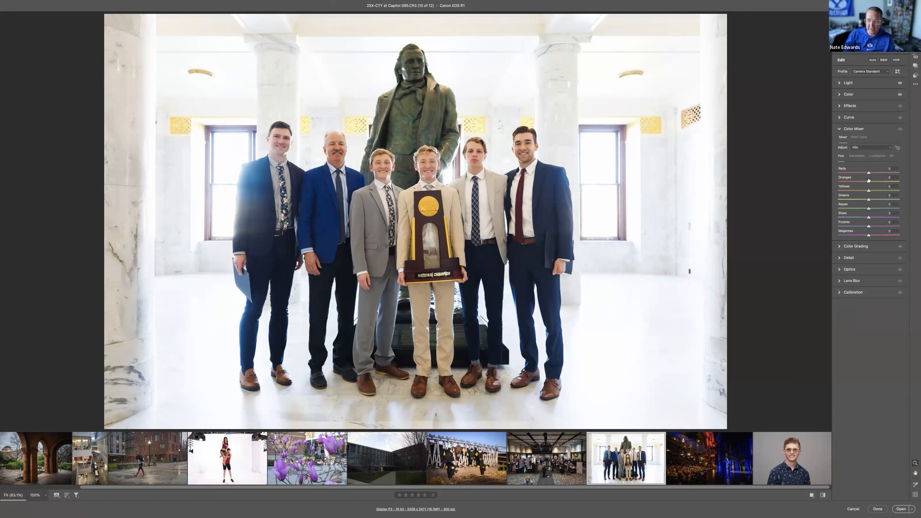
{"action": "mouse_move", "coordinate": [869, 191]}
{"action": "left_mouse_down"}
{"action": "mouse_move", "coordinate": [849, 192]}
{"action": "mouse_move", "coordinate": [900, 191]}
{"action": "mouse_move", "coordinate": [845, 192]}
{"action": "mouse_move", "coordinate": [867, 191]}
{"action": "left_mouse_up"}
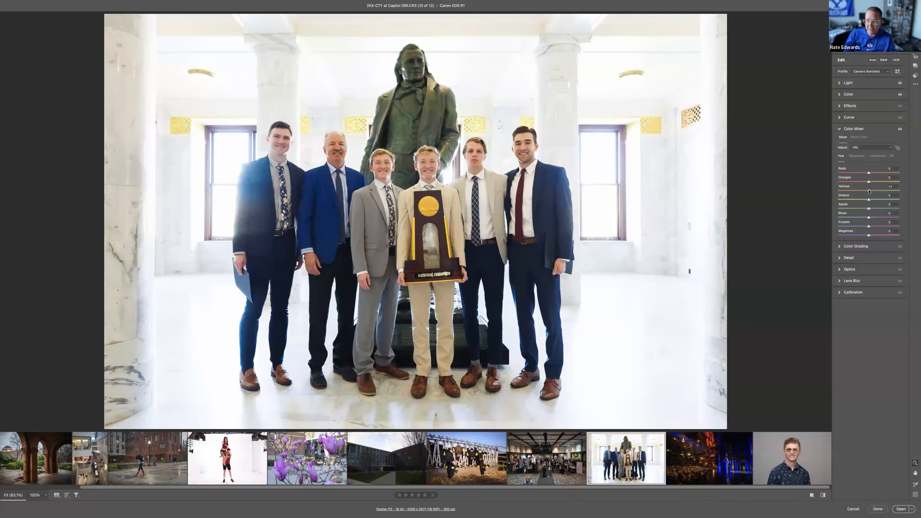
Step: Try targeted adjustments of the navy suit's hue and the gold wall panels' saturation, undoing both saturation changes
{"action": "left_click", "coordinate": [897, 148]}
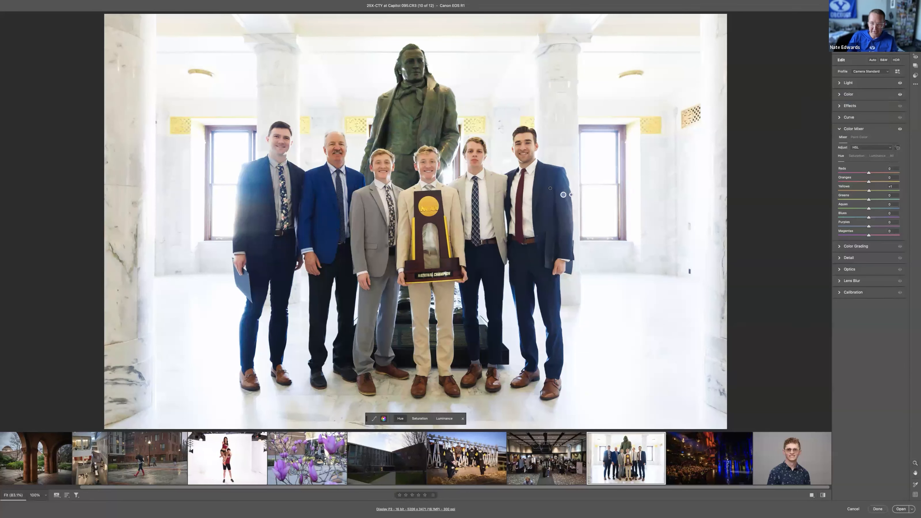
{"action": "mouse_move", "coordinate": [551, 190]}
{"action": "left_mouse_down"}
{"action": "mouse_move", "coordinate": [523, 188]}
{"action": "mouse_move", "coordinate": [568, 188]}
{"action": "mouse_move", "coordinate": [547, 188]}
{"action": "left_mouse_up"}
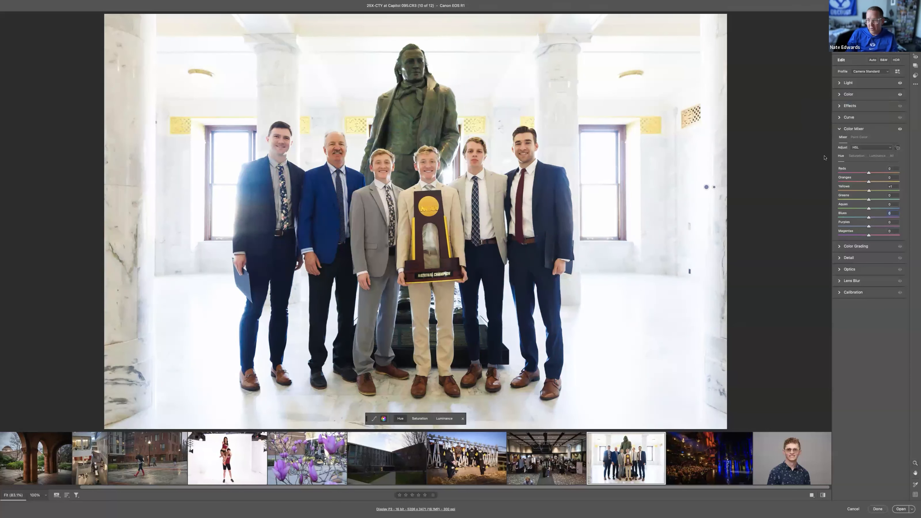
{"action": "left_click", "coordinate": [856, 156]}
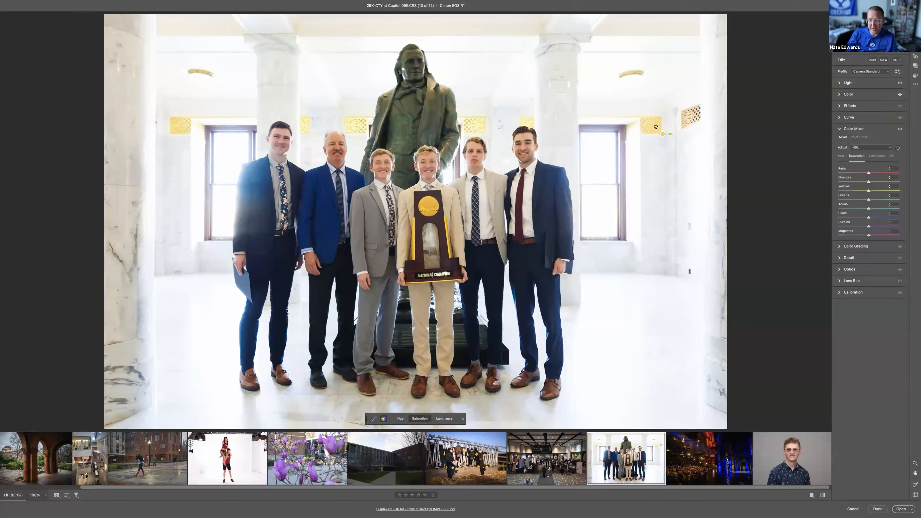
{"action": "left_click_drag", "start_coordinate": [657, 126], "coordinate": [631, 126]}
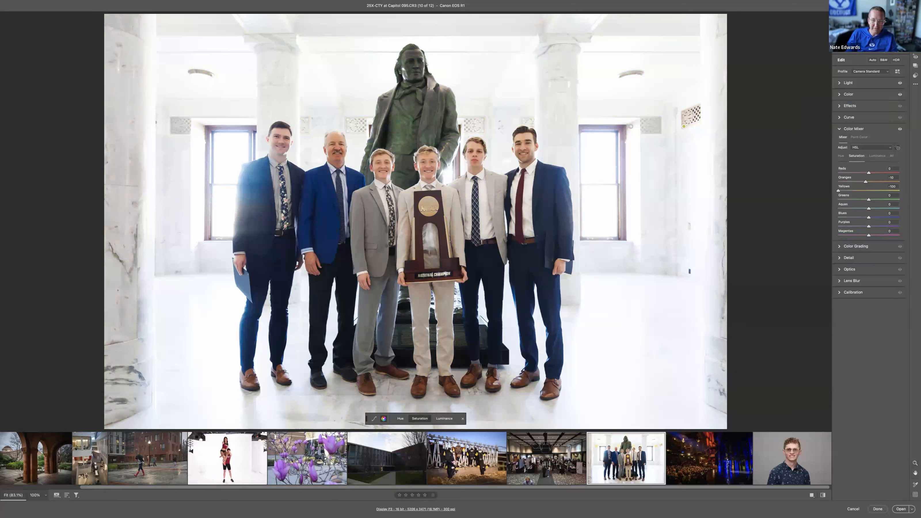
{"action": "key", "text": "super+z"}
{"action": "mouse_move", "coordinate": [651, 124]}
{"action": "left_mouse_down"}
{"action": "mouse_move", "coordinate": [677, 124]}
{"action": "mouse_move", "coordinate": [643, 127]}
{"action": "left_mouse_up"}
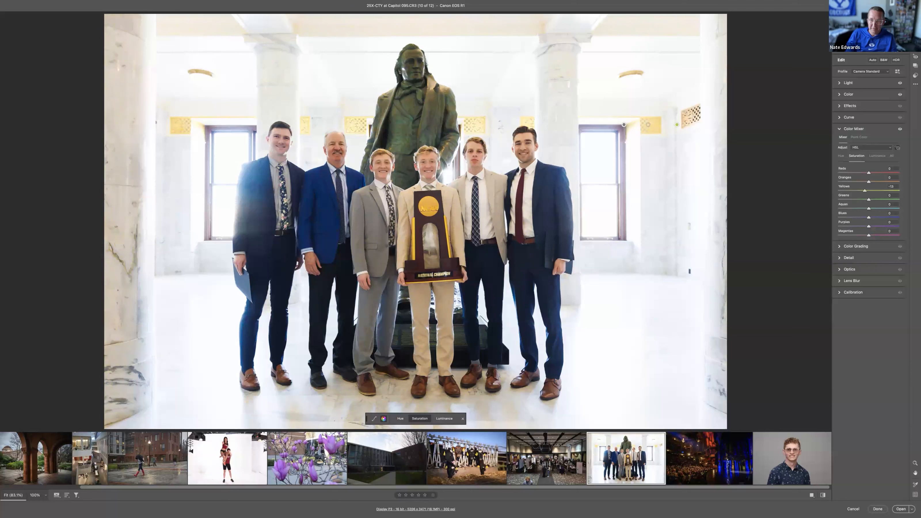
{"action": "key", "text": "super+z"}
Step: Try a targeted luminance adjustment on the gold wall panels and undo it
{"action": "left_click", "coordinate": [877, 156]}
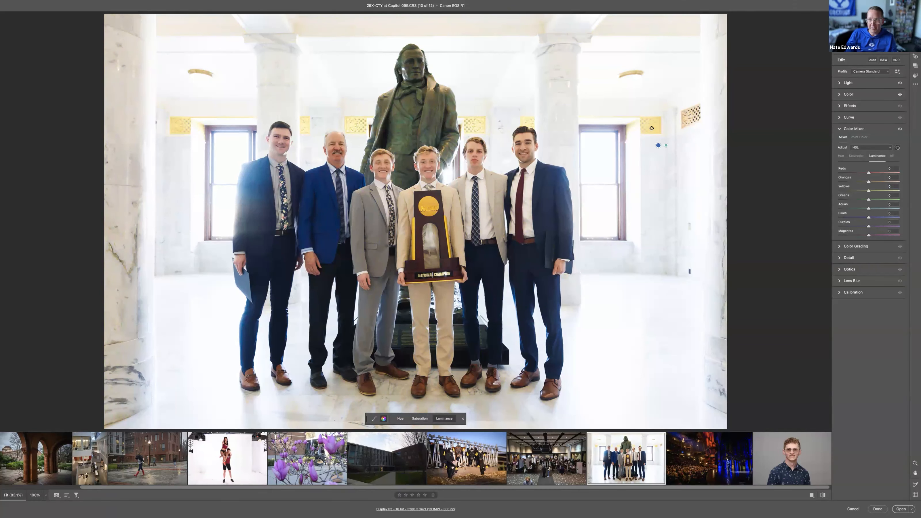
{"action": "mouse_move", "coordinate": [624, 127]}
{"action": "left_mouse_down"}
{"action": "mouse_move", "coordinate": [678, 127]}
{"action": "mouse_move", "coordinate": [626, 127]}
{"action": "mouse_move", "coordinate": [642, 128]}
{"action": "left_mouse_up"}
{"action": "key", "text": "super+z"}
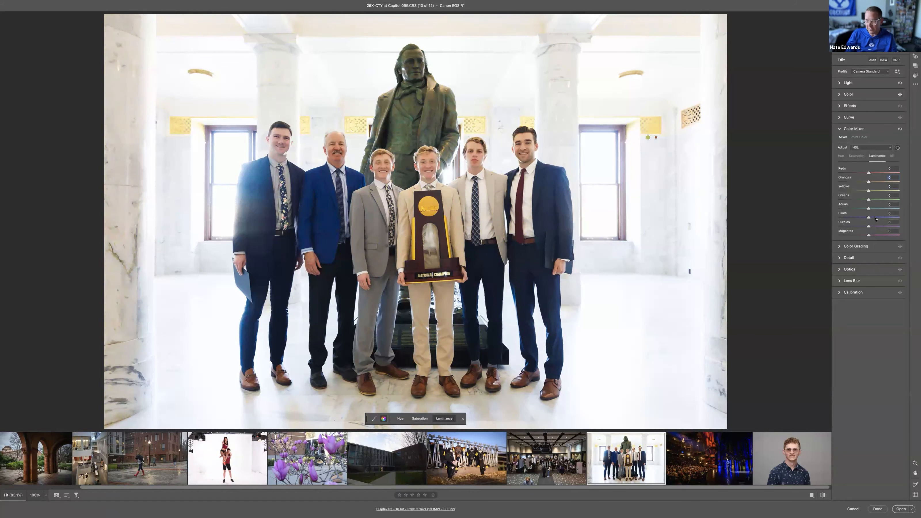
Step: Shift the bright blue suit's colour by setting the Purples hue to -27, judging the fabric up close
{"action": "left_click", "coordinate": [858, 157]}
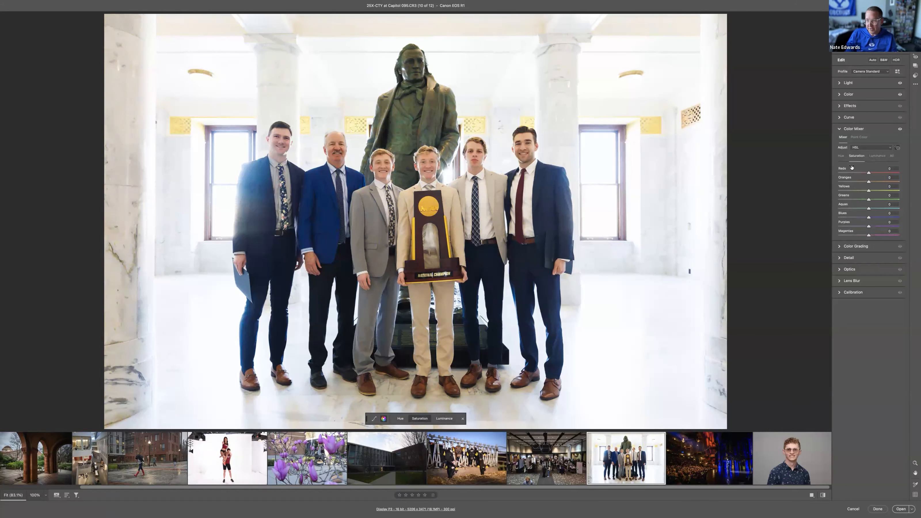
{"action": "left_click", "coordinate": [841, 157]}
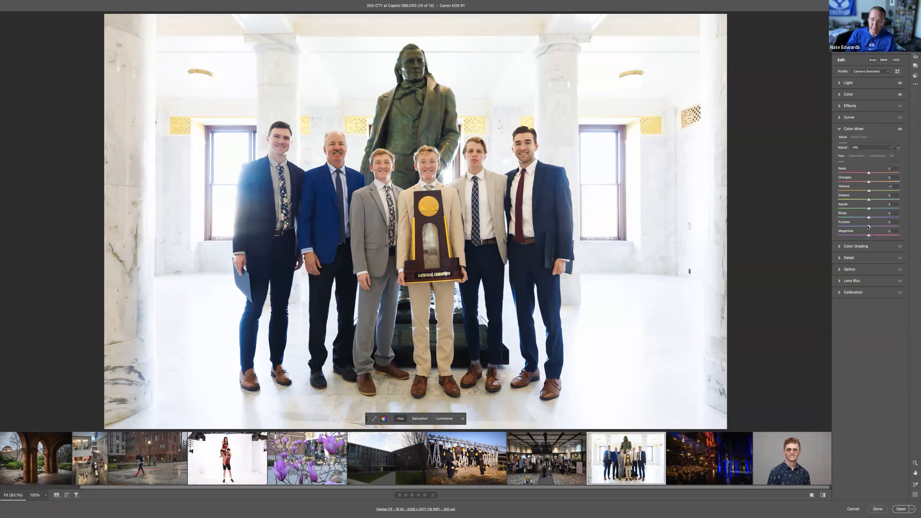
{"action": "left_click_drag", "start_coordinate": [869, 226], "coordinate": [901, 227]}
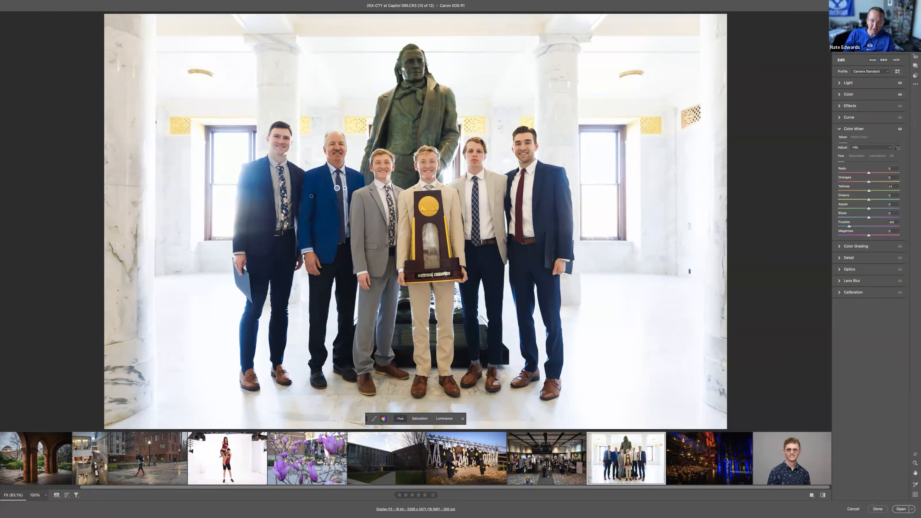
{"action": "left_click_drag", "start_coordinate": [328, 201], "coordinate": [899, 211]}
{"action": "key", "text": "z"}
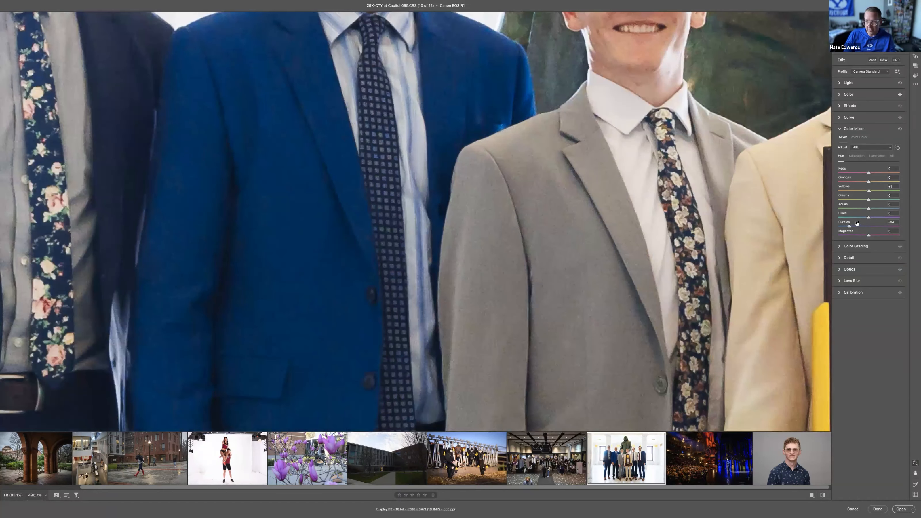
{"action": "mouse_move", "coordinate": [850, 227]}
{"action": "left_mouse_down"}
{"action": "mouse_move", "coordinate": [889, 227]}
{"action": "mouse_move", "coordinate": [845, 226]}
{"action": "mouse_move", "coordinate": [881, 227]}
{"action": "mouse_move", "coordinate": [861, 227]}
{"action": "left_mouse_up"}
{"action": "left_click", "coordinate": [512, 221]}
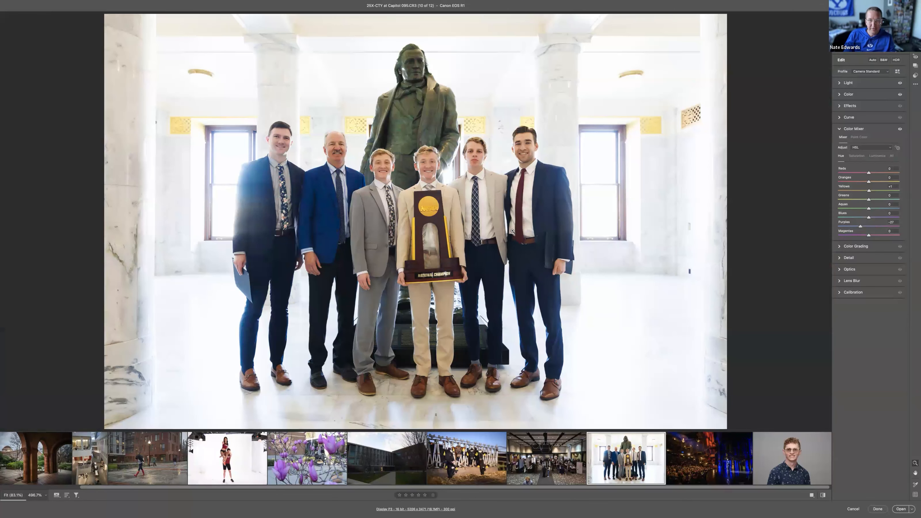
Step: Set the group photo's Texture to +14 and Clarity to +12
{"action": "left_click", "coordinate": [860, 107]}
{"action": "left_click", "coordinate": [873, 118]}
{"action": "left_click", "coordinate": [872, 127]}
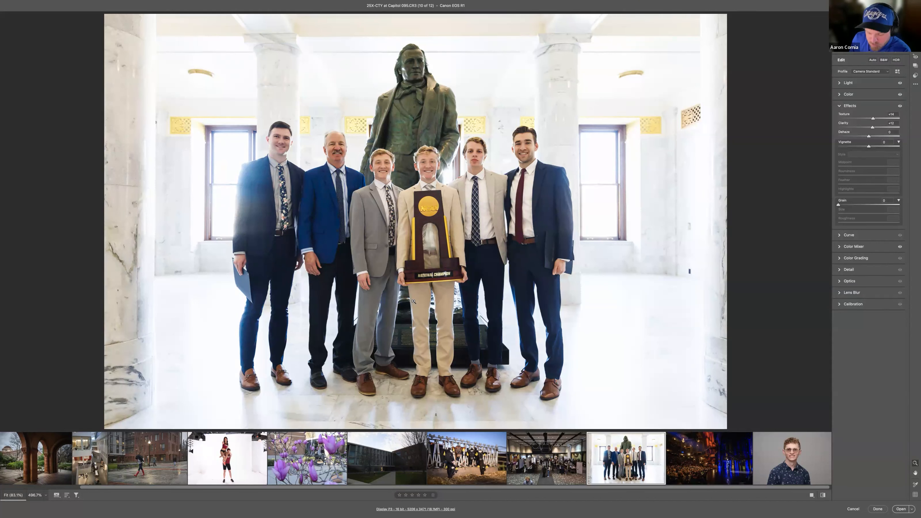
Step: Review the Light settings and try a slight Dehaze adjustment on the group photo
{"action": "left_click", "coordinate": [849, 83]}
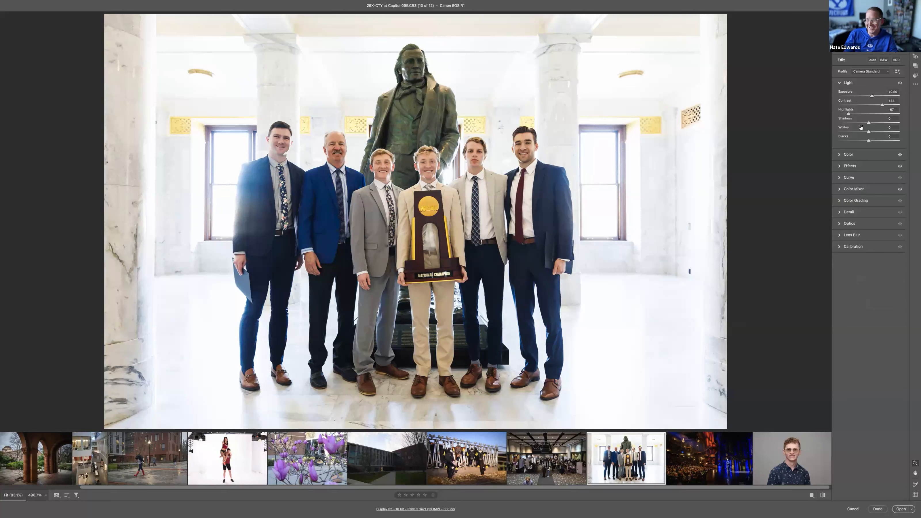
{"action": "left_click", "coordinate": [857, 166]}
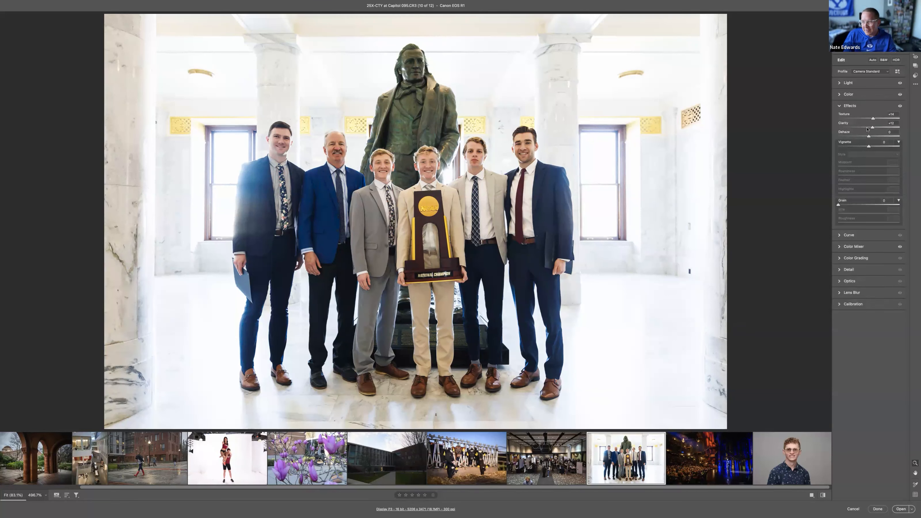
{"action": "mouse_move", "coordinate": [869, 137]}
{"action": "left_mouse_down"}
{"action": "mouse_move", "coordinate": [858, 136]}
{"action": "mouse_move", "coordinate": [888, 138]}
{"action": "mouse_move", "coordinate": [869, 138]}
{"action": "left_mouse_up"}
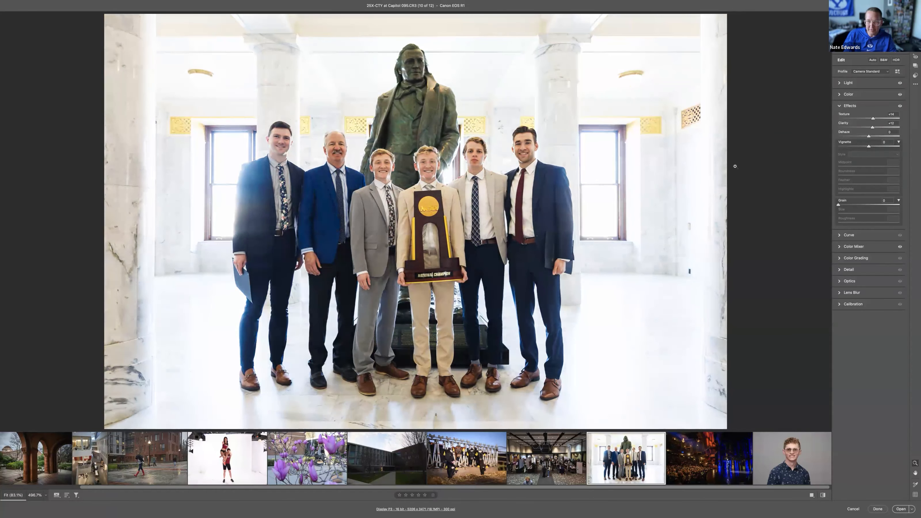
Step: Compare overall Exposure levels on the group photo, then reset the global Exposure to 0.00
{"action": "left_click", "coordinate": [849, 83]}
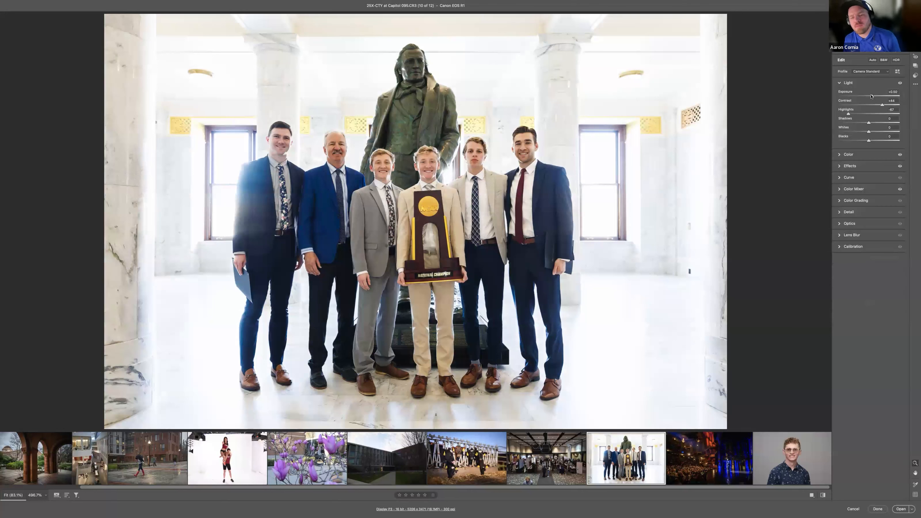
{"action": "left_click_drag", "start_coordinate": [871, 96], "coordinate": [868, 97]}
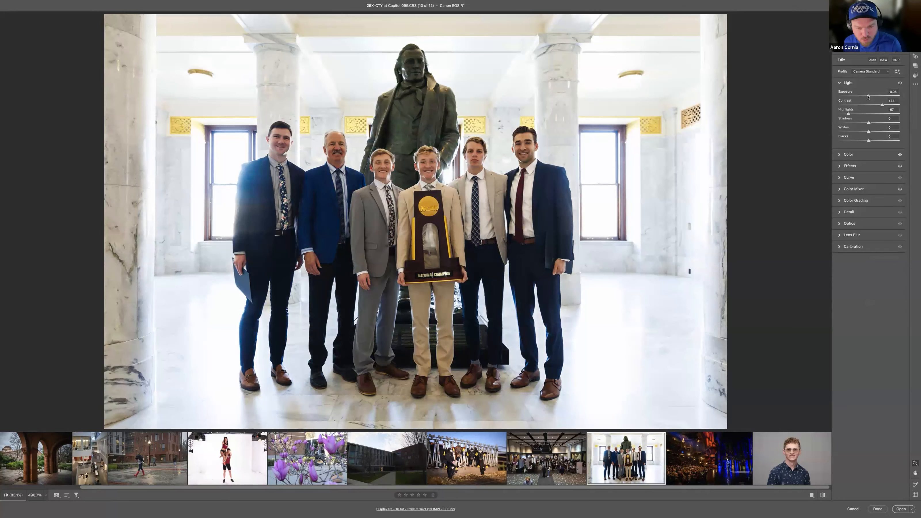
{"action": "left_click_drag", "start_coordinate": [868, 96], "coordinate": [872, 97]}
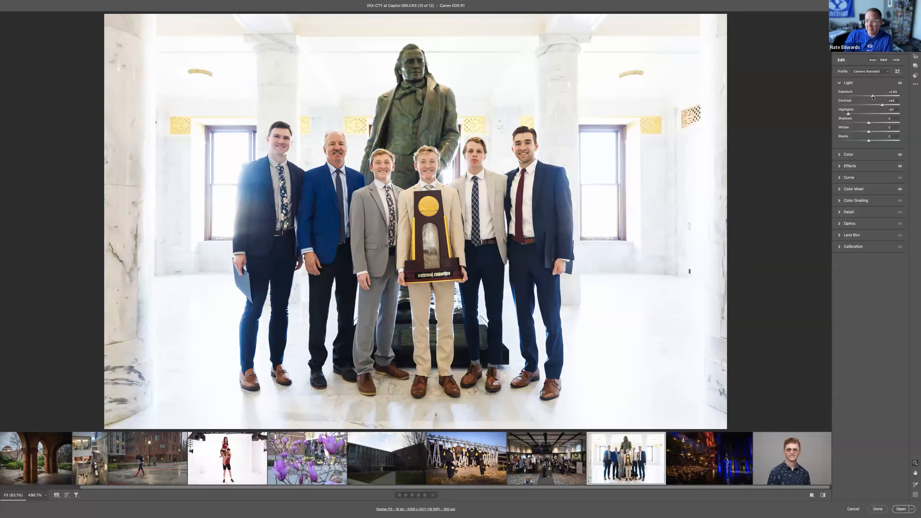
{"action": "double_click", "coordinate": [873, 97]}
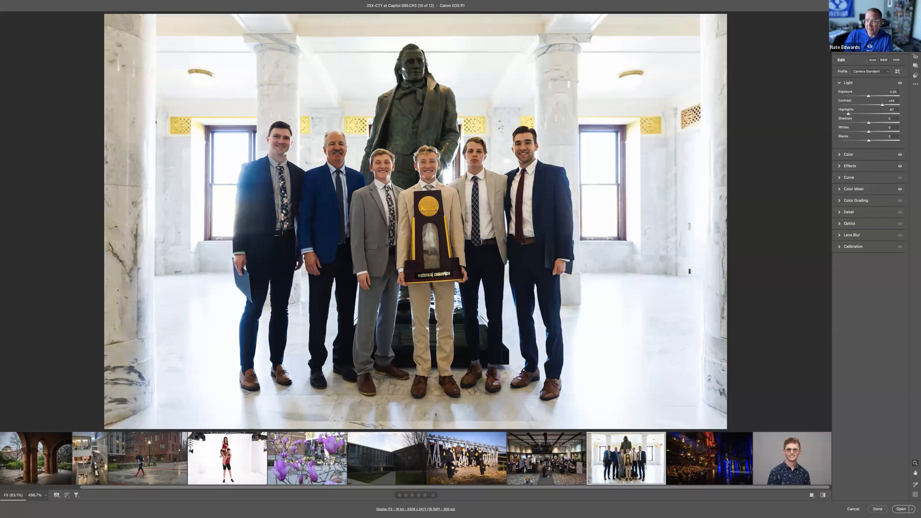
Step: Create a subject mask on the group photo and raise the masked Exposure by slightly less than one stop
{"action": "key", "text": "m"}
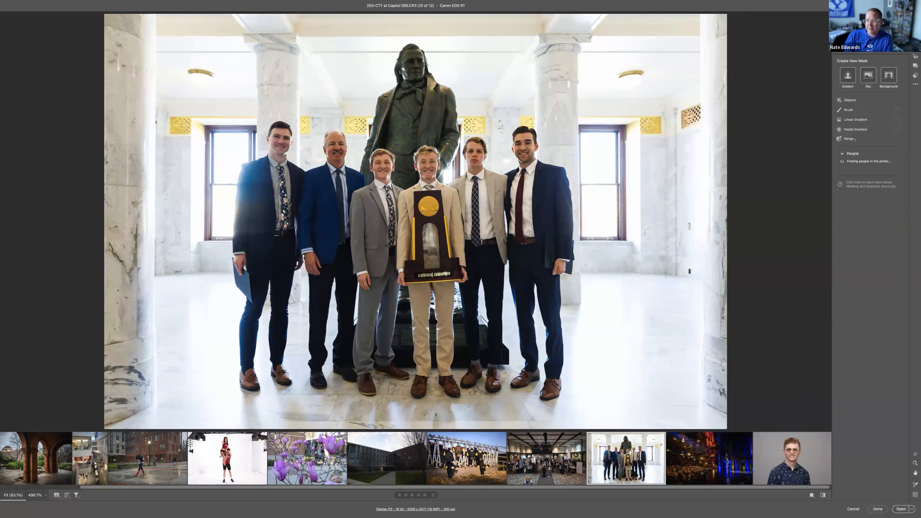
{"action": "left_click", "coordinate": [850, 75]}
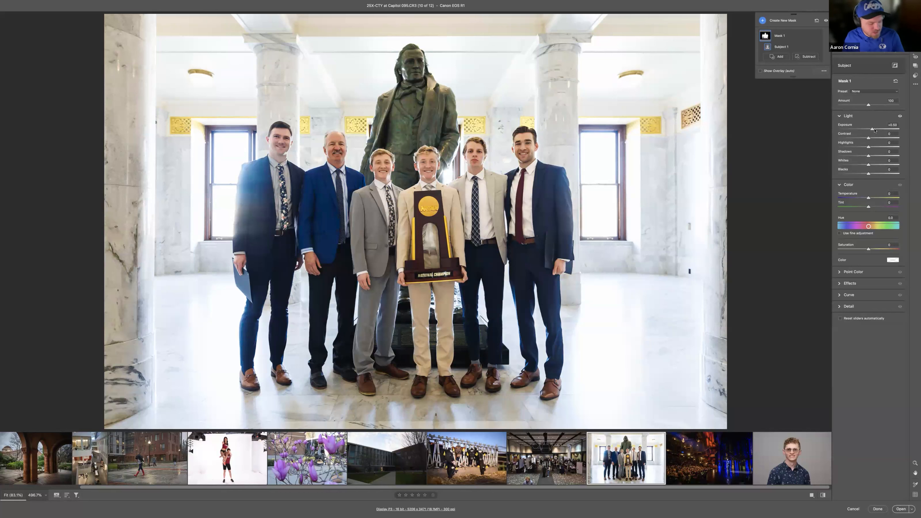
{"action": "left_click_drag", "start_coordinate": [872, 130], "coordinate": [875, 129]}
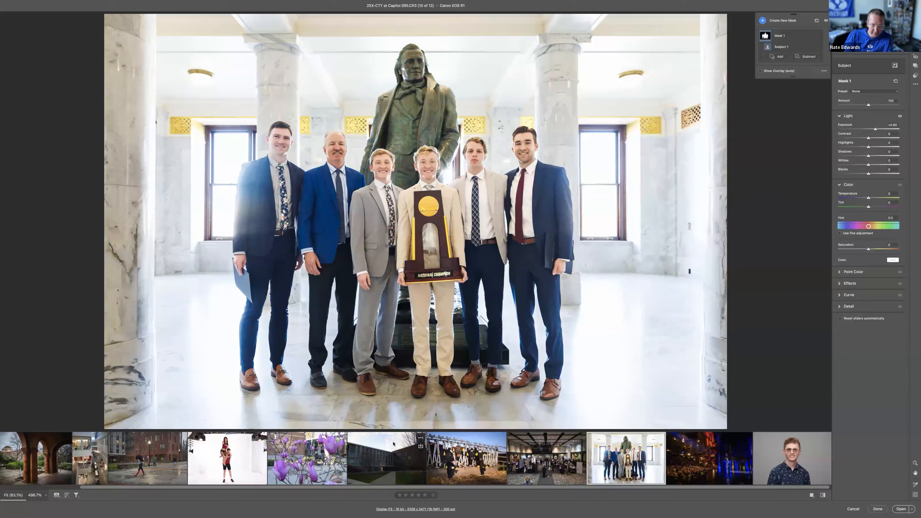
Step: Open the dark campus building photo in landscape orientation and raise its Exposure by a little over one stop
{"action": "left_click", "coordinate": [420, 441]}
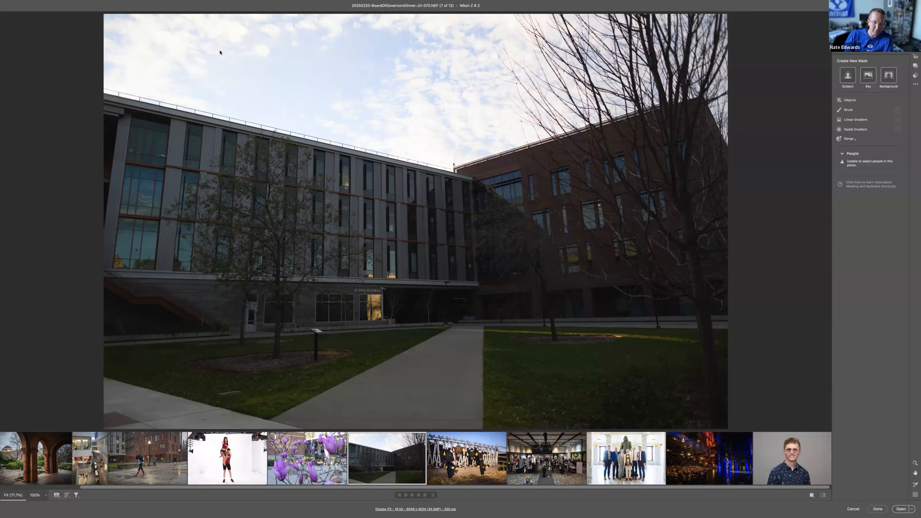
{"action": "key", "text": "r"}
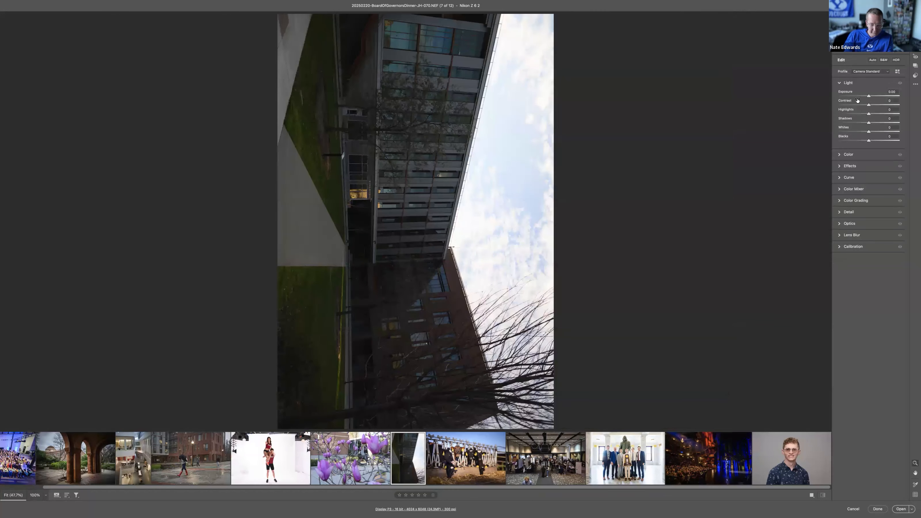
{"action": "key", "text": "l"}
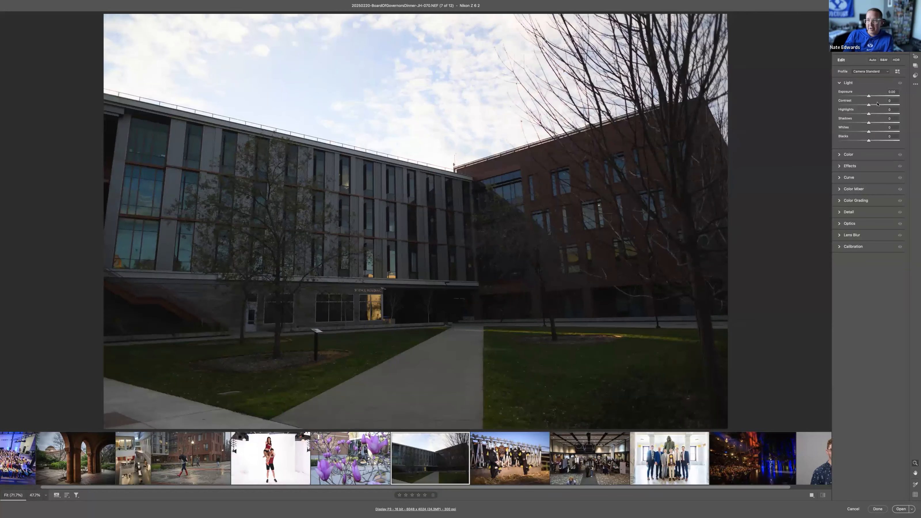
{"action": "left_click_drag", "start_coordinate": [870, 96], "coordinate": [878, 97]}
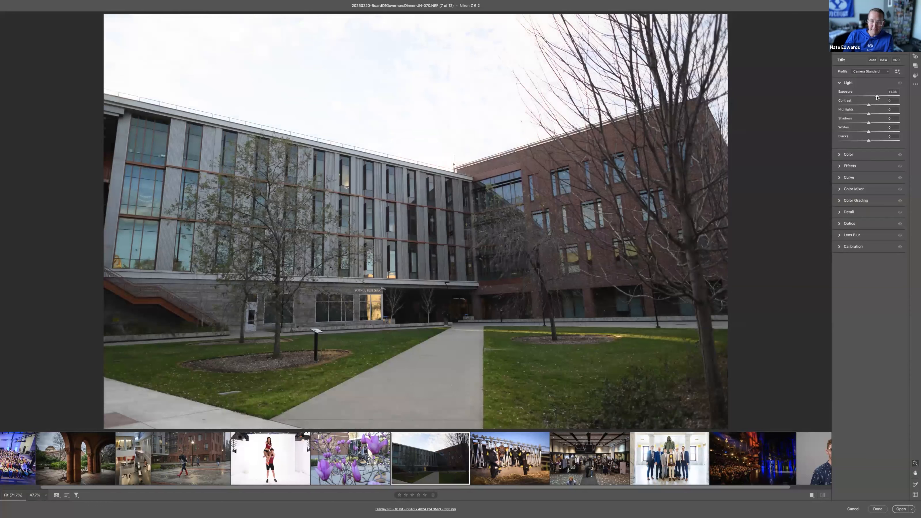
Step: Straighten the building photo with a slight crop rotation and apply the crop
{"action": "key", "text": "c"}
{"action": "left_click_drag", "start_coordinate": [716, 198], "coordinate": [713, 200]}
{"action": "key", "text": "Return"}
Step: Balance the building photo's tones with Highlights at -100, Shadows at +53, Contrast at +35 and Exposure at +1.00
{"action": "left_click_drag", "start_coordinate": [849, 112], "coordinate": [828, 116]}
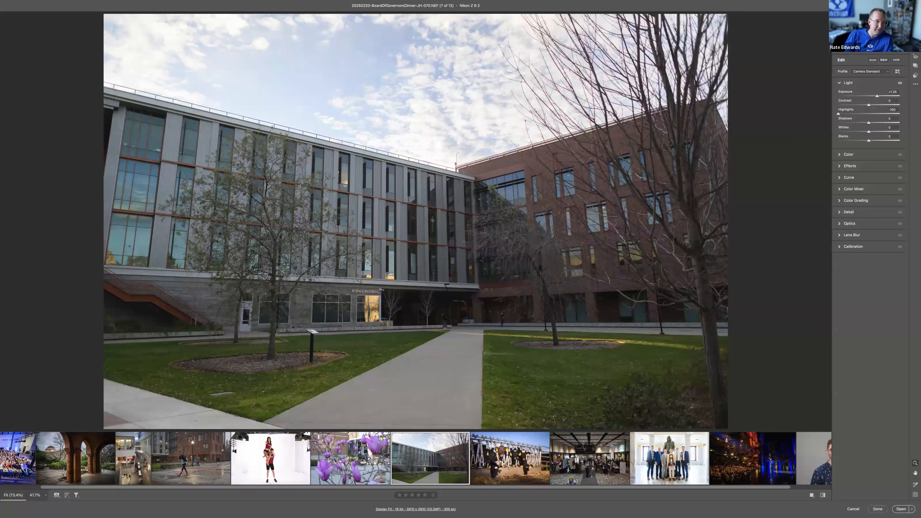
{"action": "mouse_move", "coordinate": [871, 122]}
{"action": "left_mouse_down"}
{"action": "mouse_move", "coordinate": [886, 123]}
{"action": "mouse_move", "coordinate": [858, 123]}
{"action": "mouse_move", "coordinate": [873, 123]}
{"action": "mouse_move", "coordinate": [874, 97]}
{"action": "mouse_move", "coordinate": [885, 123]}
{"action": "left_mouse_up"}
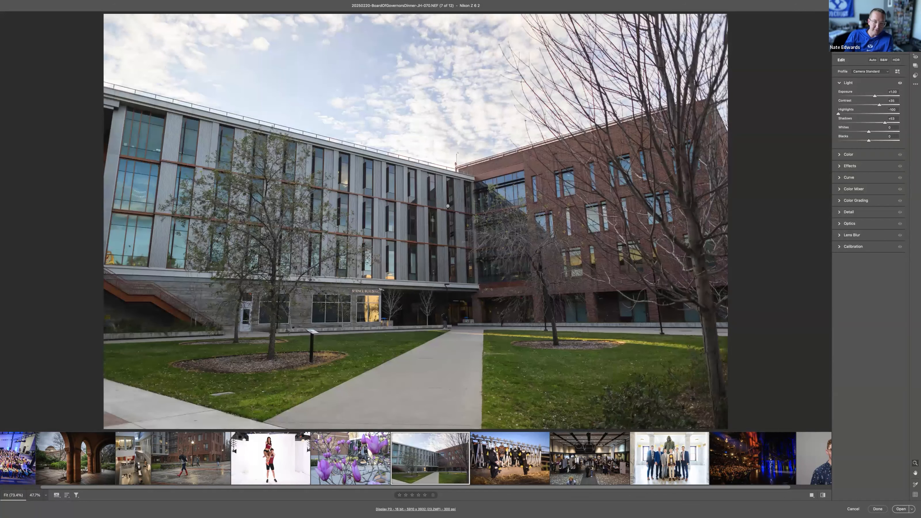